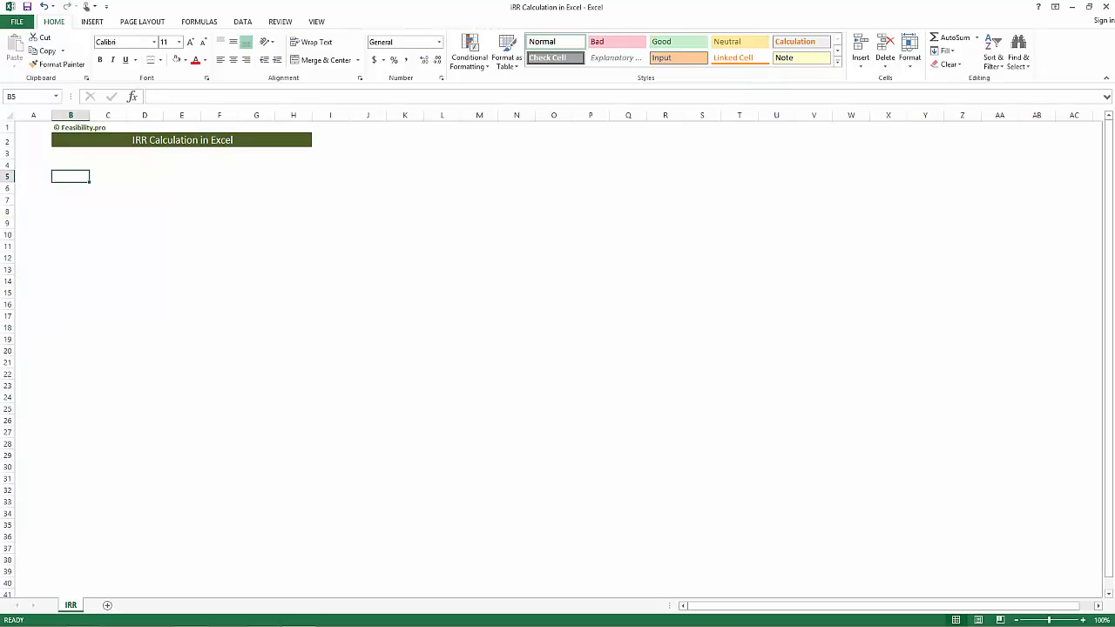
Enter the label Cost in B5 and the value -500000 beside it in C5
{"action": "type", "text": "Cost"}
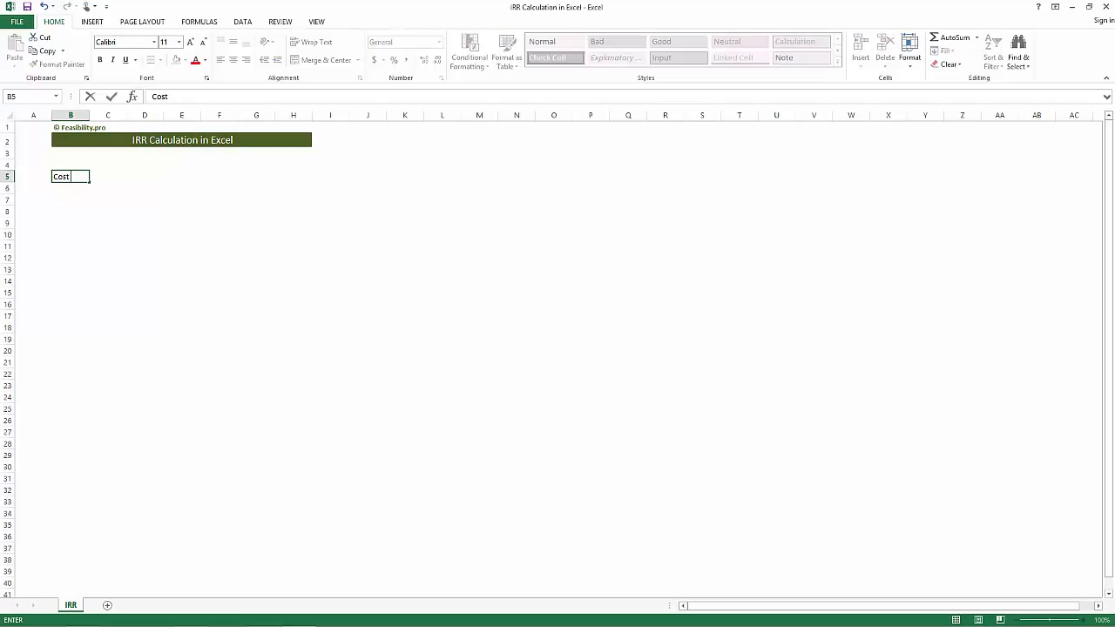
{"action": "key", "text": "Tab"}
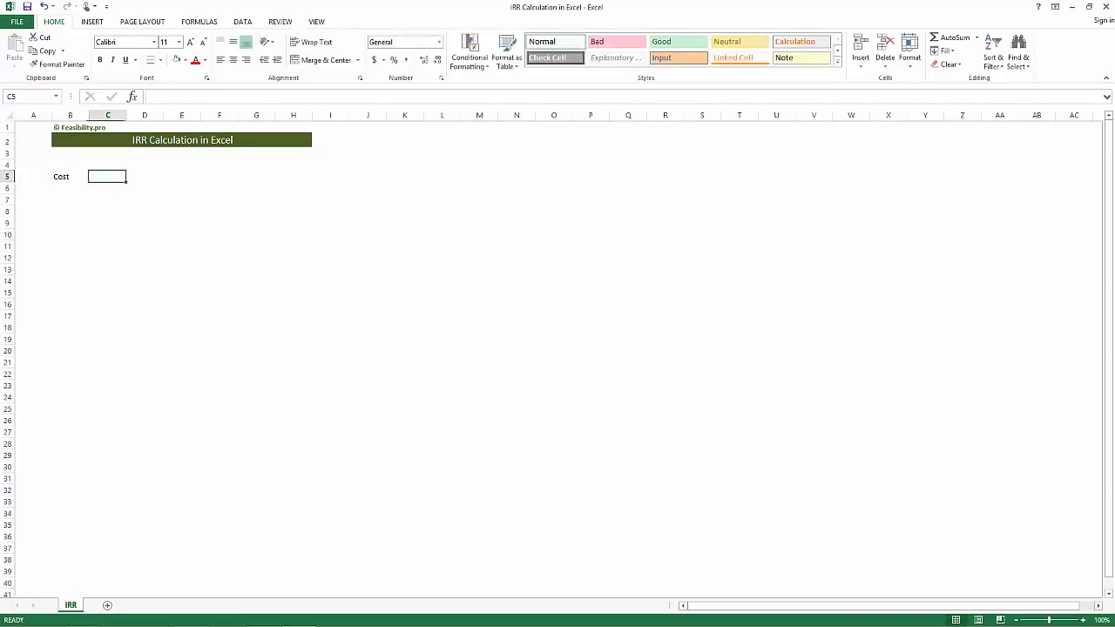
{"action": "type", "text": "--"}
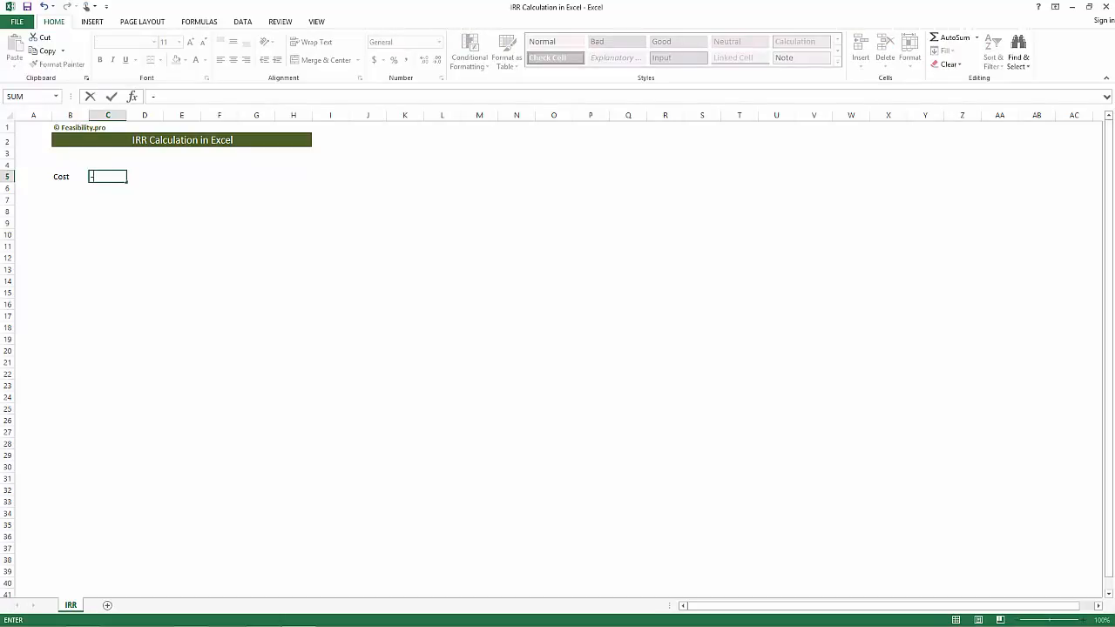
{"action": "type", "text": "500000"}
{"action": "key", "text": "Return"}
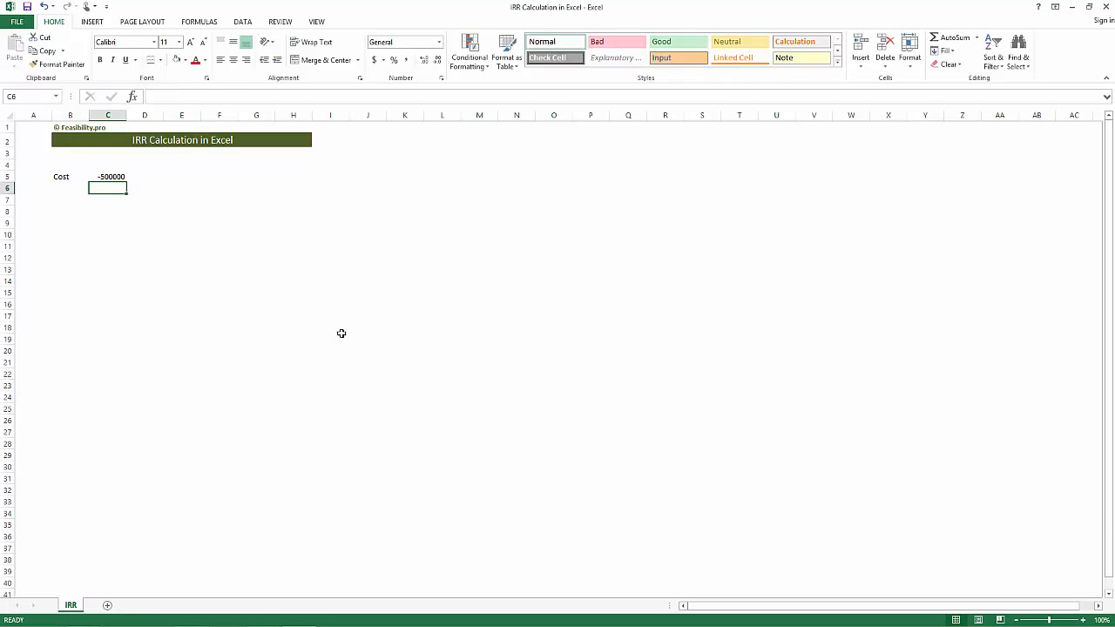
Format the cost amount in C5 with the comma number style and no decimal places
{"action": "left_click", "coordinate": [117, 176]}
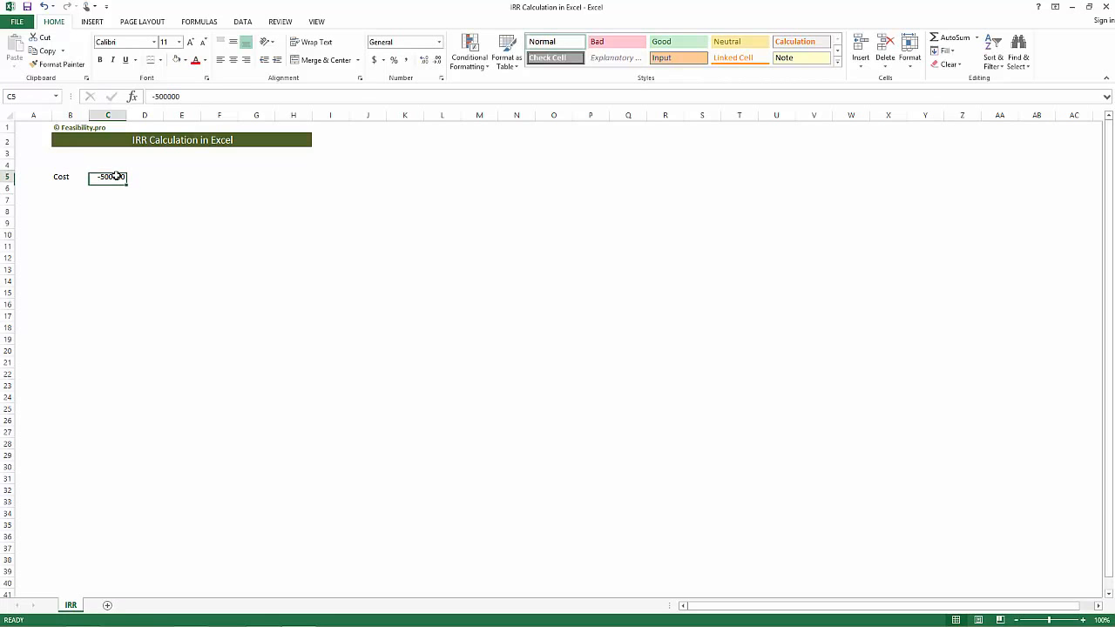
{"action": "left_click", "coordinate": [406, 60]}
{"action": "left_click", "coordinate": [437, 60]}
{"action": "left_click", "coordinate": [437, 60]}
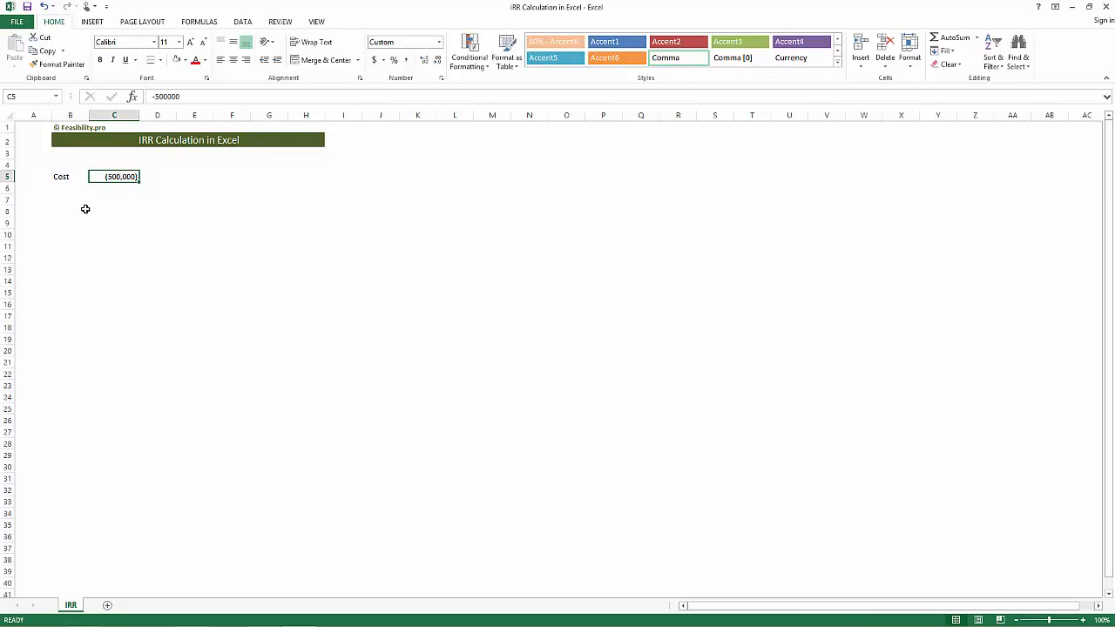
Insert a blank row above the Cost row
{"action": "left_click", "coordinate": [69, 187]}
{"action": "right_click", "coordinate": [7, 176]}
{"action": "left_click", "coordinate": [54, 257]}
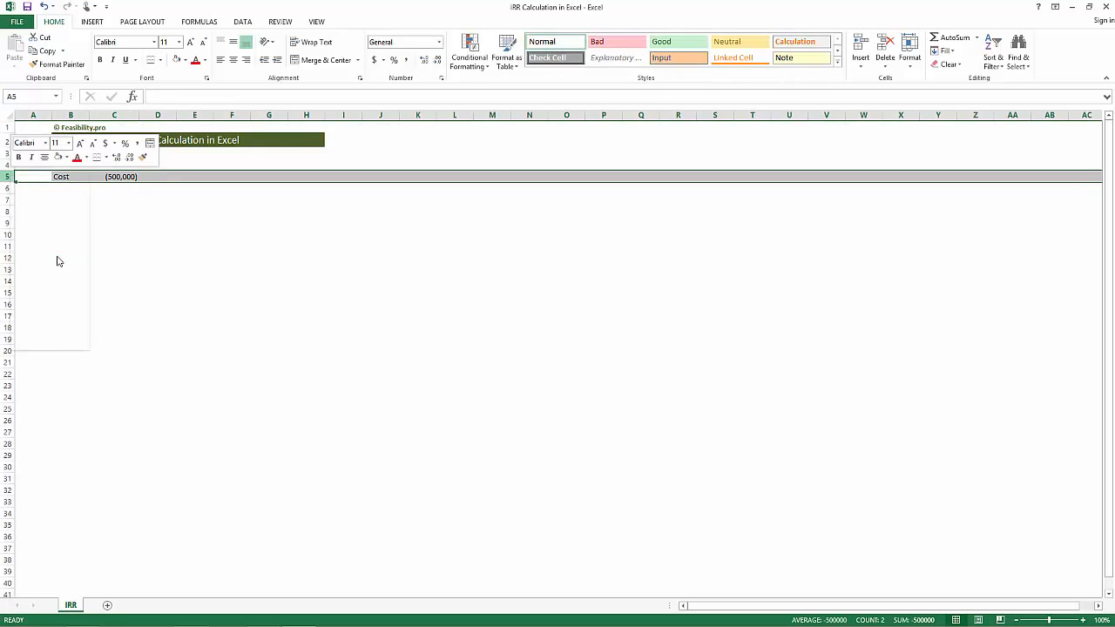
Fill C5:L5 with the headers Year 1 through Year 10 and centre them
{"action": "left_click", "coordinate": [122, 177]}
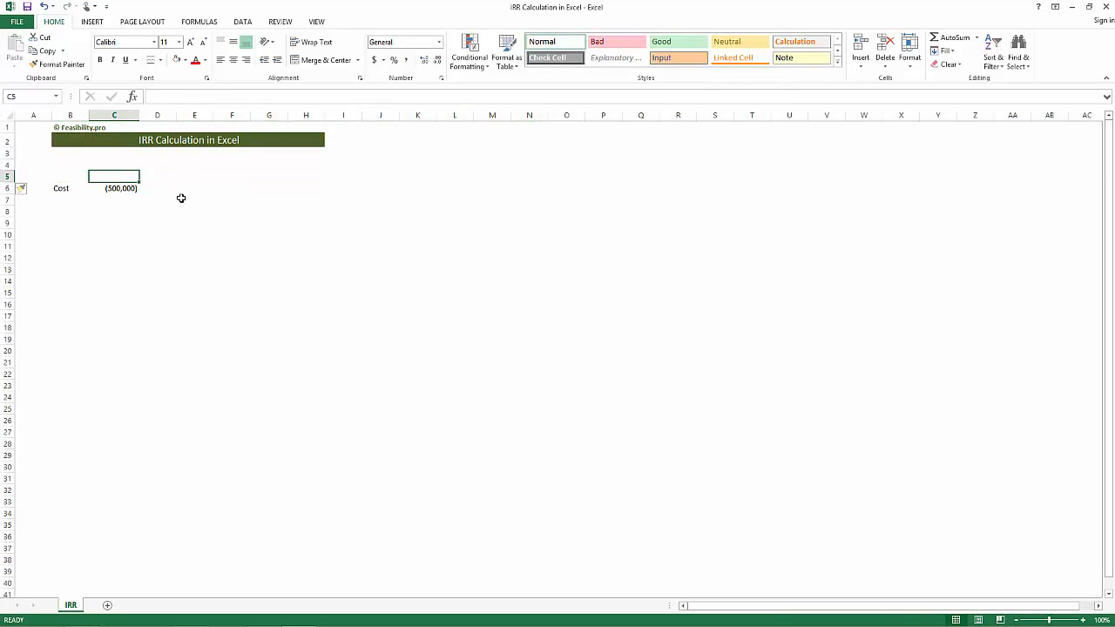
{"action": "type", "text": "Year 1"}
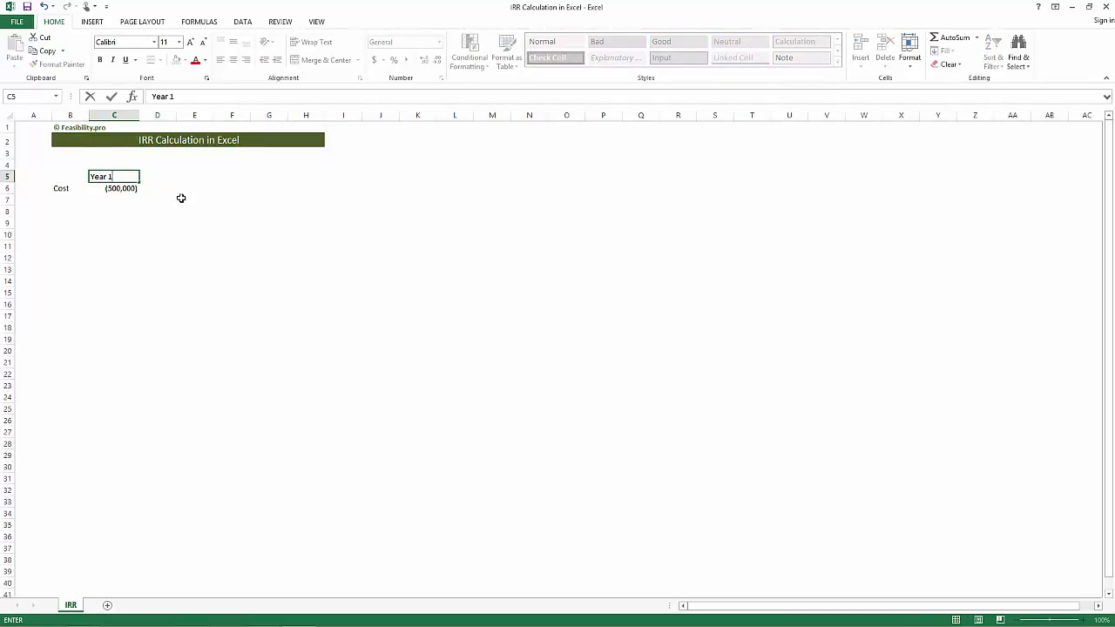
{"action": "key", "text": "Return"}
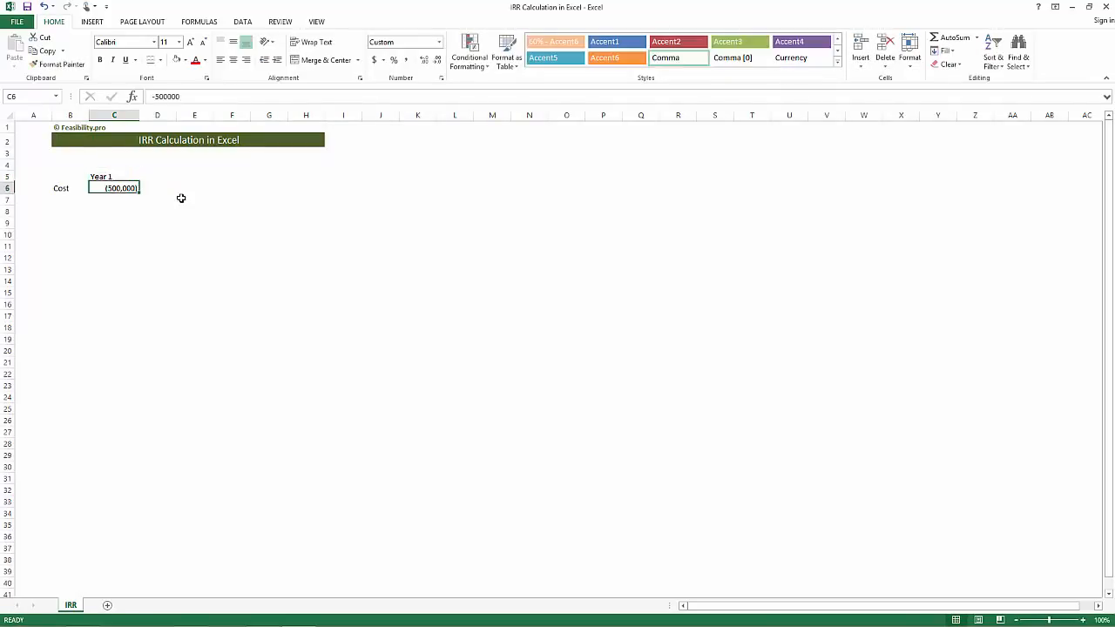
{"action": "left_click", "coordinate": [119, 177]}
{"action": "left_click_drag", "start_coordinate": [141, 183], "coordinate": [463, 189]}
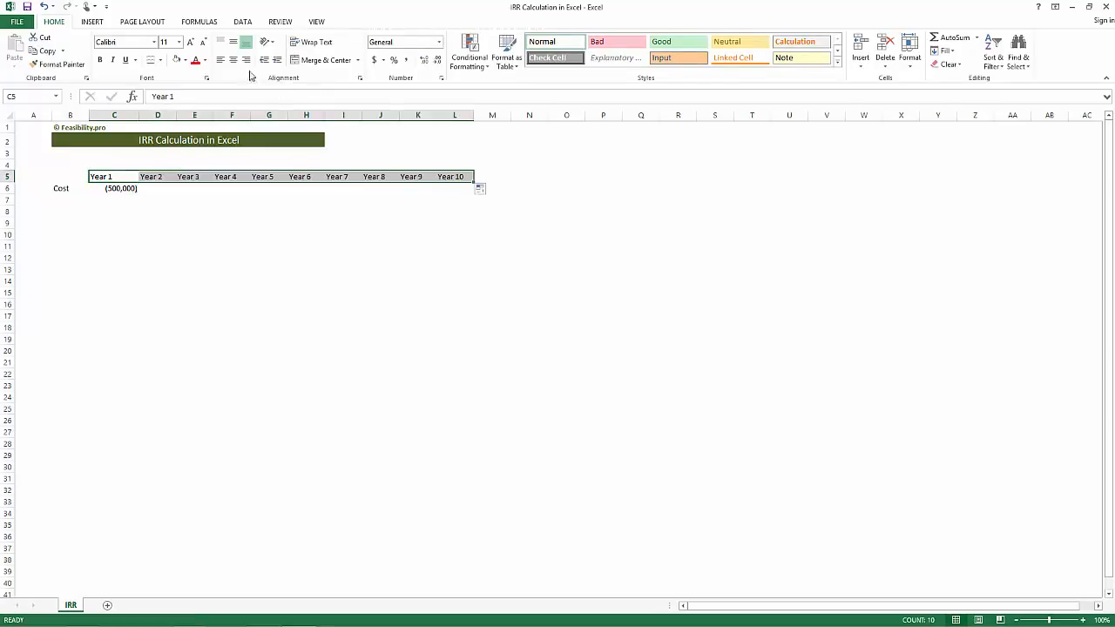
{"action": "left_click", "coordinate": [233, 59]}
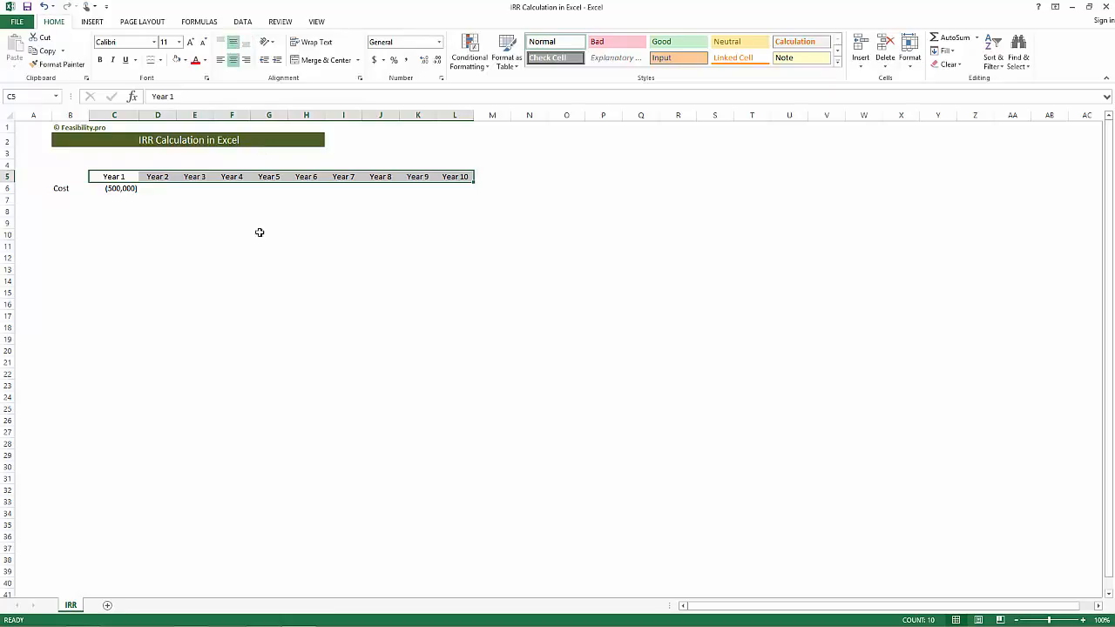
{"action": "left_click", "coordinate": [231, 233]}
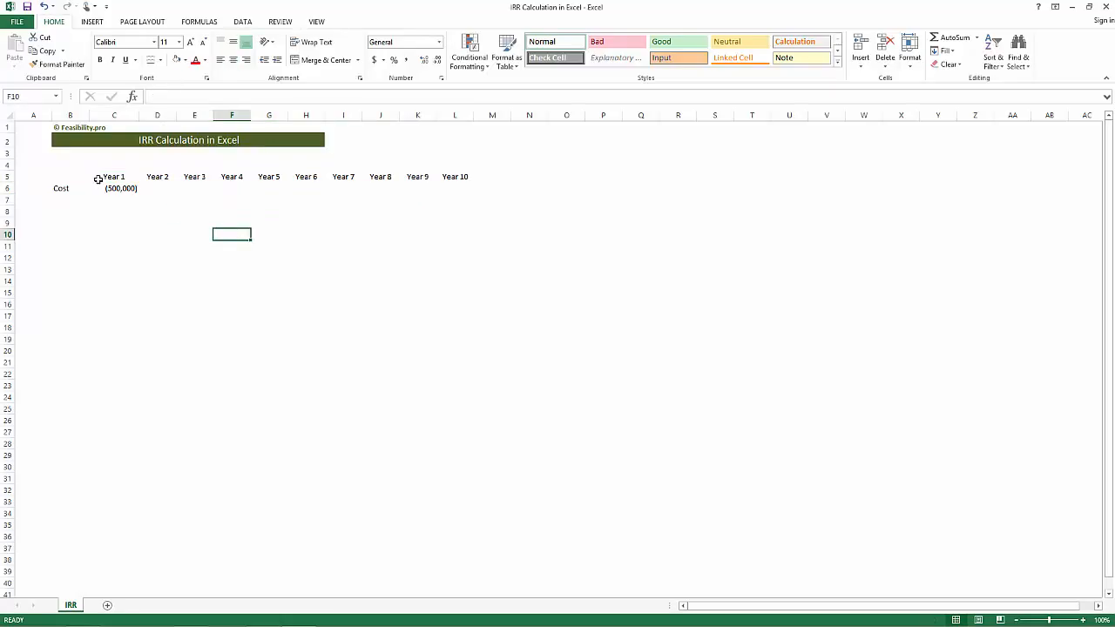
Label B7 Rental Income and widen column B to fit the text
{"action": "left_click", "coordinate": [62, 203]}
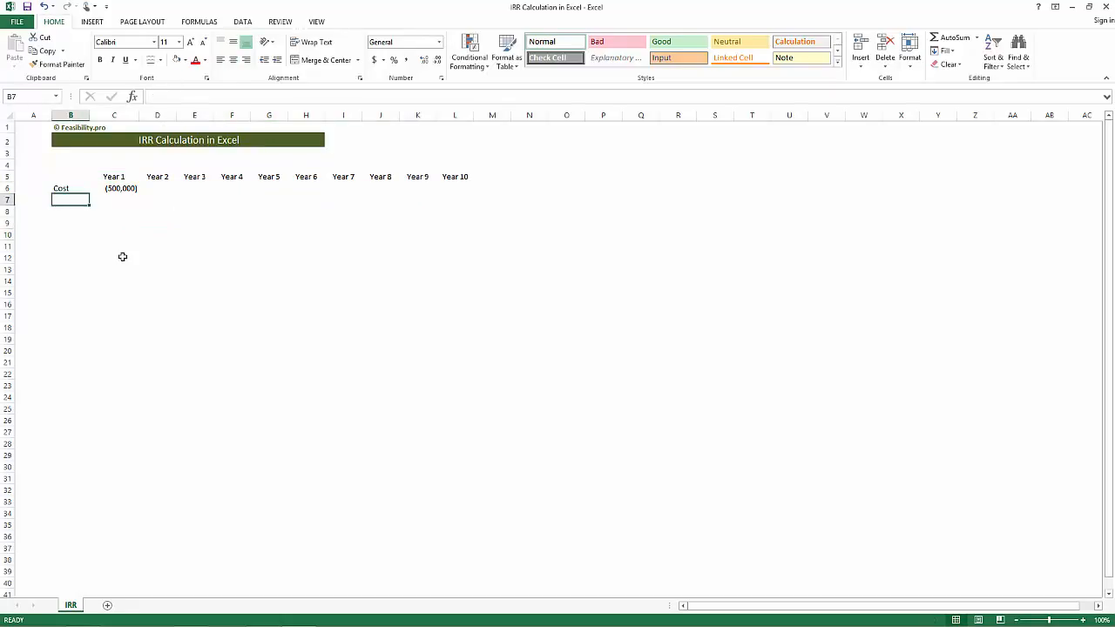
{"action": "type", "text": "Rental"}
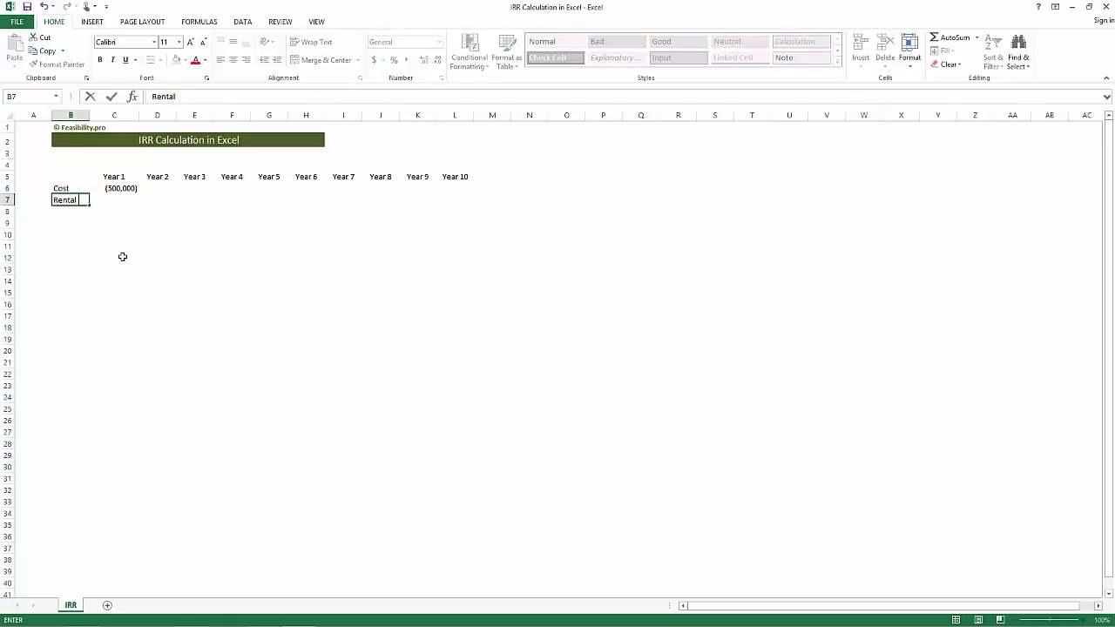
{"action": "type", "text": " Income"}
{"action": "key", "text": "Tab"}
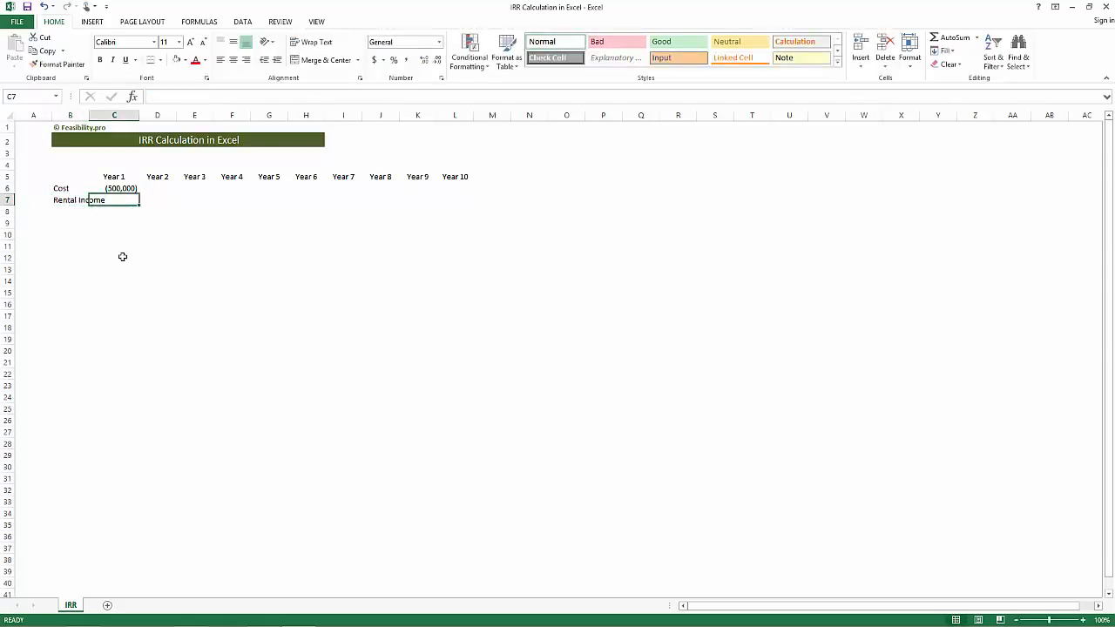
{"action": "double_click", "coordinate": [90, 115]}
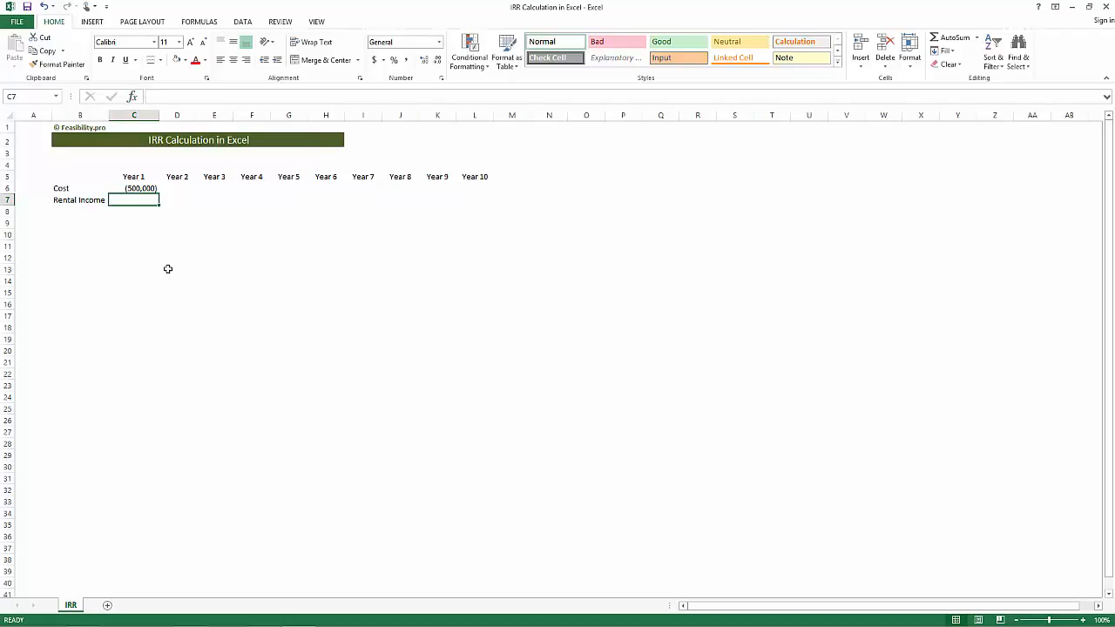
Enter =45000 as the Year 1 rental income in C7 and copy the cost cell's number format onto it
{"action": "type", "text": "="}
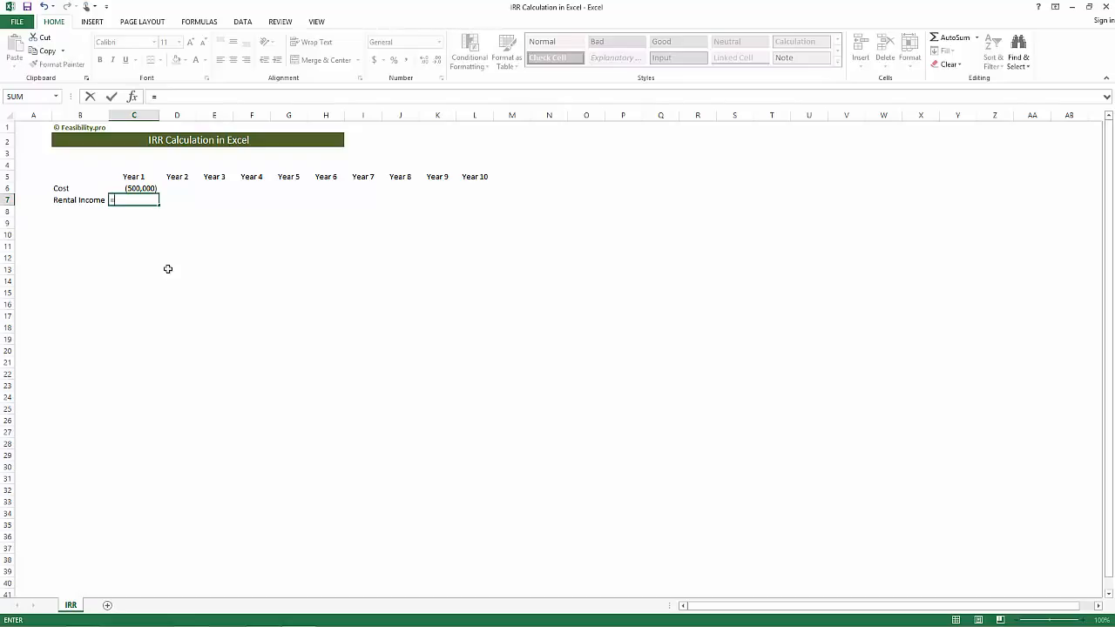
{"action": "type", "text": "45000"}
{"action": "key", "text": "Return"}
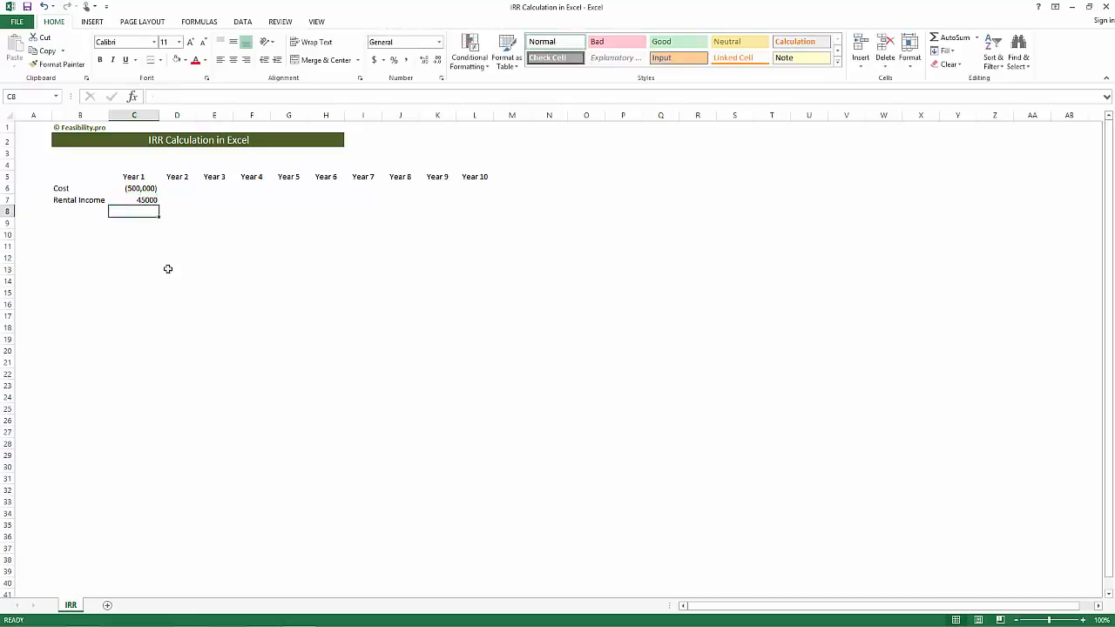
{"action": "left_click", "coordinate": [139, 188]}
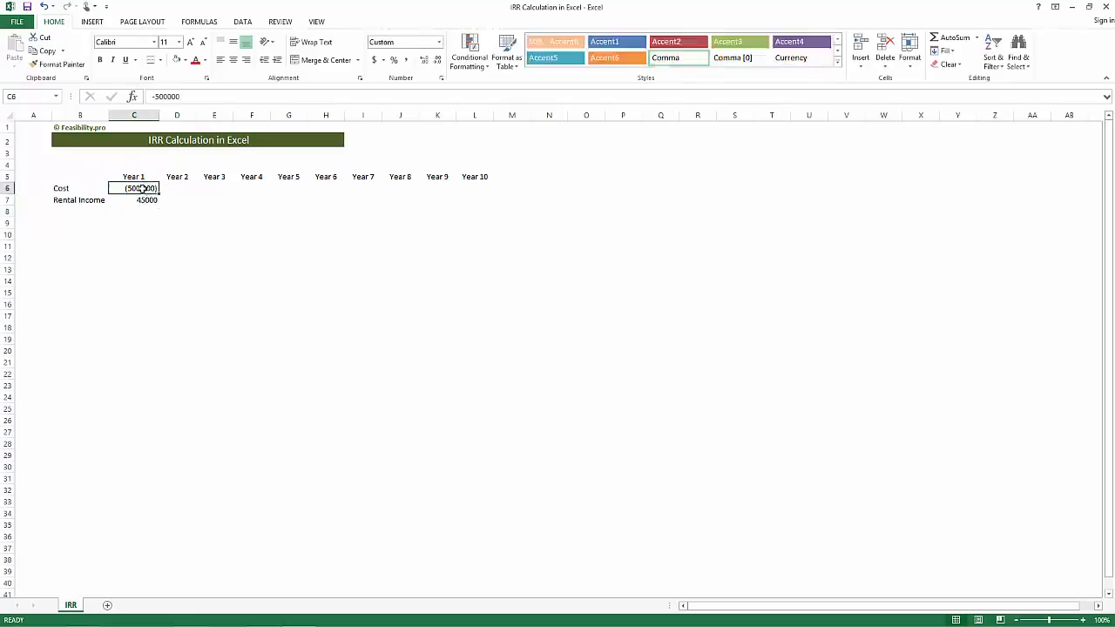
{"action": "left_click", "coordinate": [61, 65]}
{"action": "left_click", "coordinate": [139, 200]}
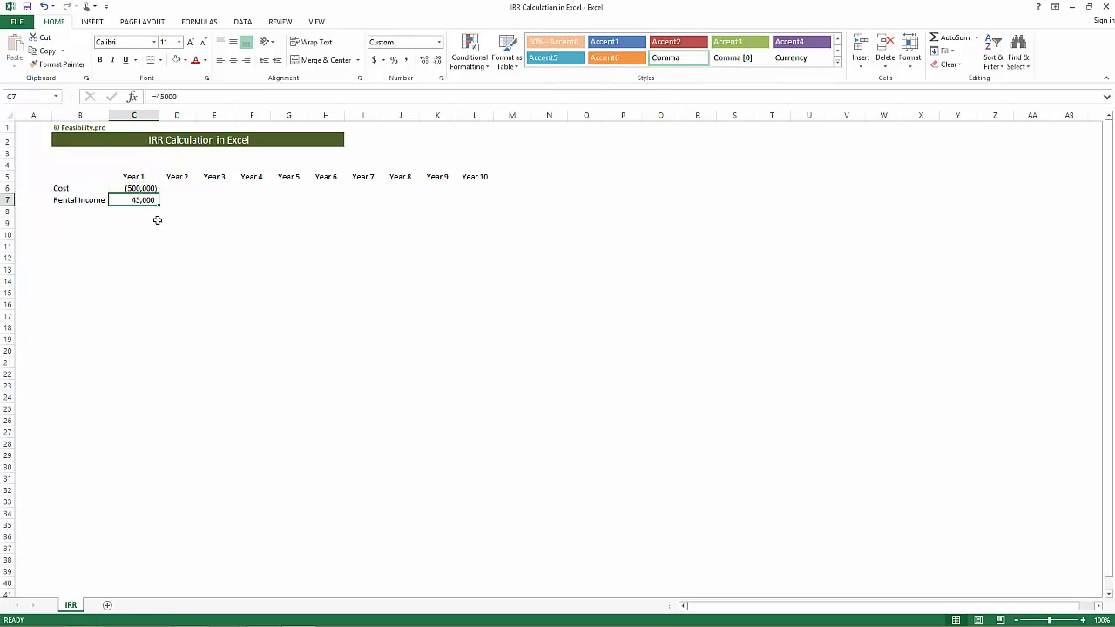
Fill the Year 1 rental income across to Year 10 in L7
{"action": "left_click", "coordinate": [147, 201]}
{"action": "left_click_drag", "start_coordinate": [159, 207], "coordinate": [480, 216]}
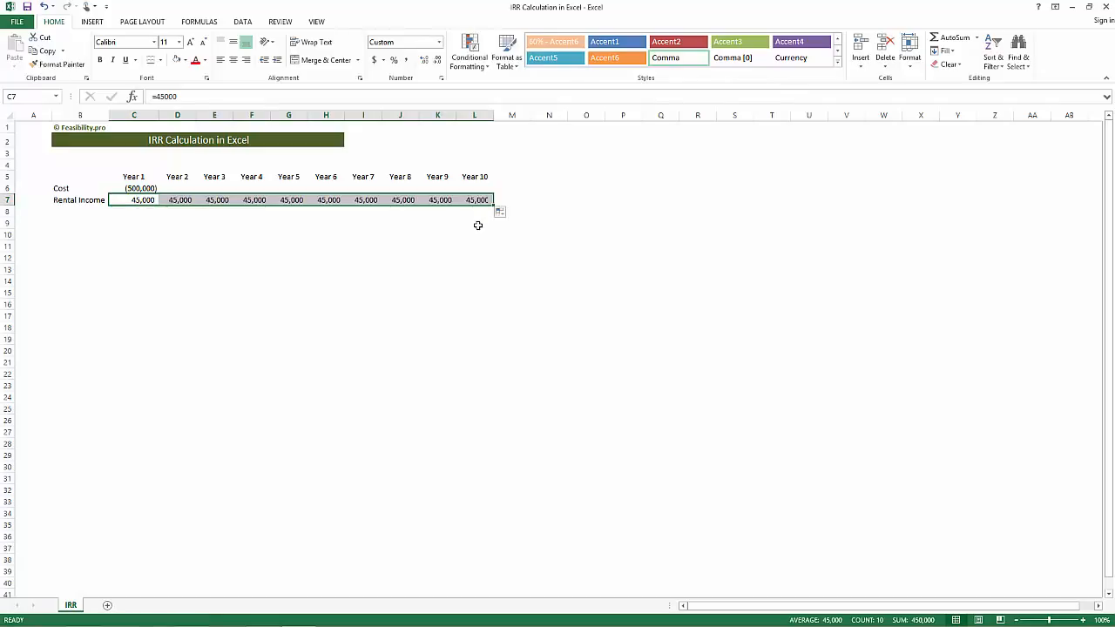
{"action": "left_click", "coordinate": [477, 226]}
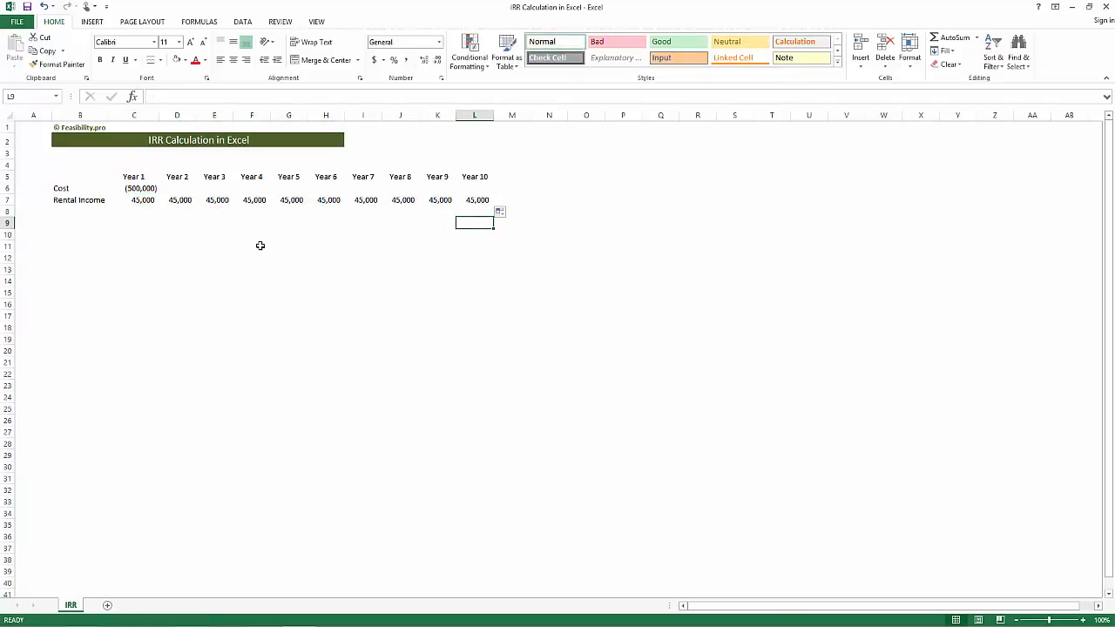
Label B8 Terminal Value, below Rental Income
{"action": "left_click", "coordinate": [88, 211]}
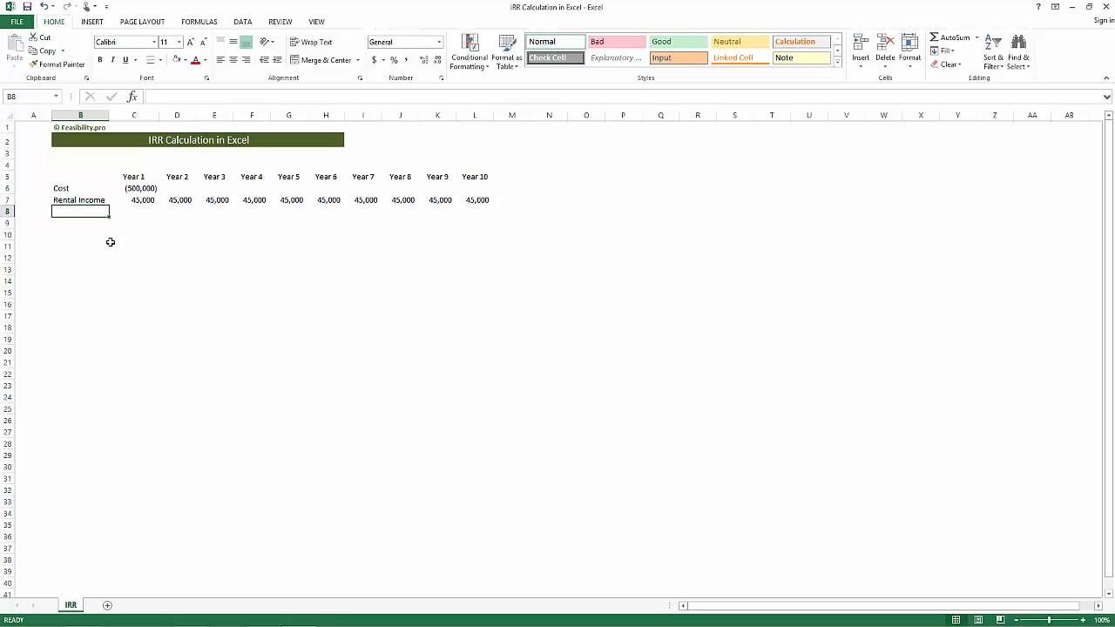
{"action": "type", "text": "Sa"}
{"action": "key", "text": "BackSpace"}
{"action": "key", "text": "BackSpace"}
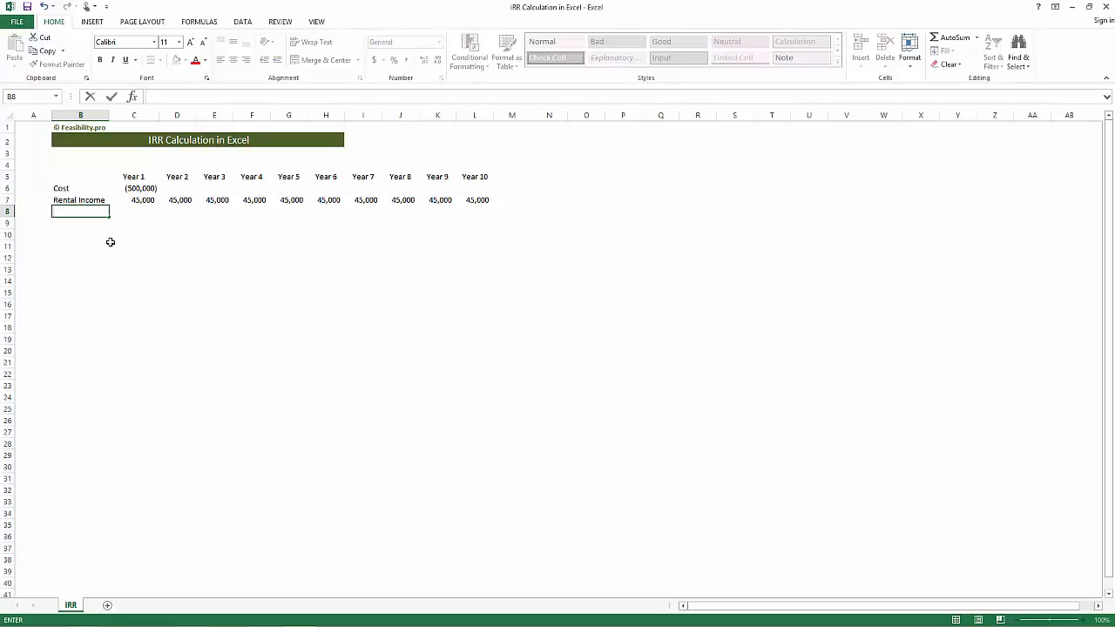
{"action": "type", "text": "Terminal Value"}
Calculate the Year 10 terminal value in L8 with the formula =L7/0.07
{"action": "key", "text": "Tab"}
{"action": "key", "text": "Tab"}
{"action": "key", "text": "Tab"}
{"action": "key", "text": "Tab"}
{"action": "key", "text": "Tab"}
{"action": "key", "text": "Tab"}
{"action": "key", "text": "Tab"}
{"action": "key", "text": "Tab"}
{"action": "key", "text": "Tab"}
{"action": "key", "text": "Tab"}
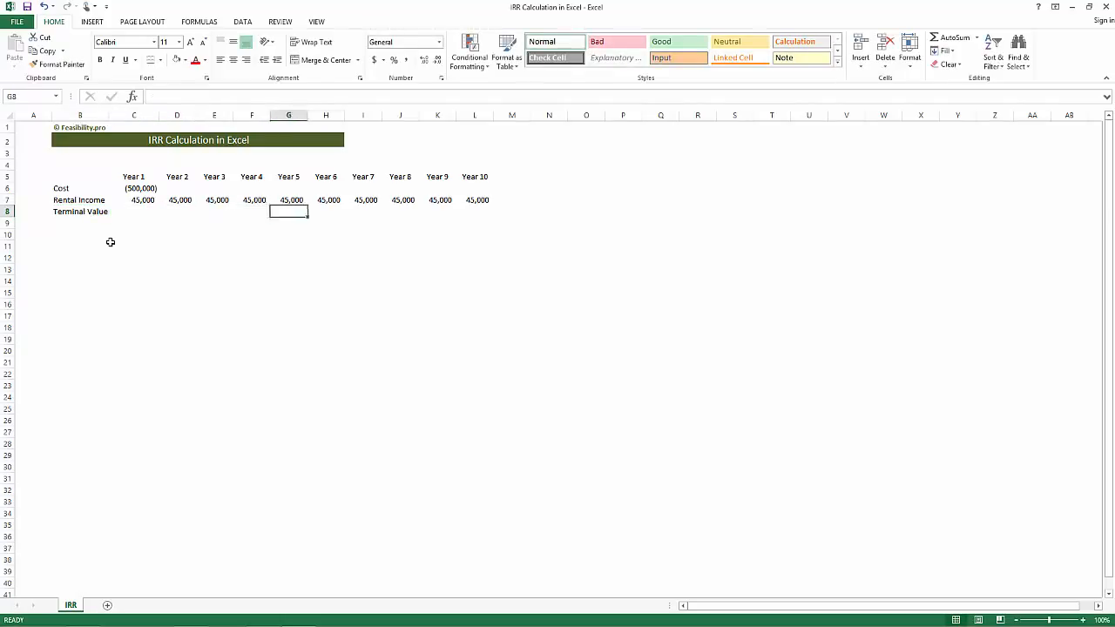
{"action": "type", "text": "="}
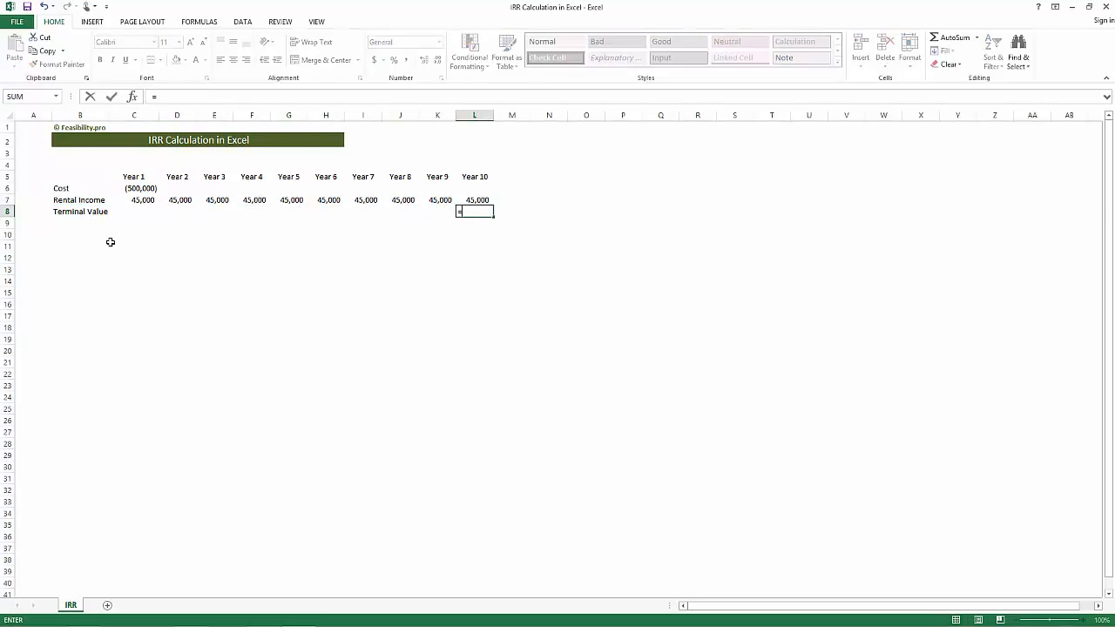
{"action": "key", "text": "Up"}
{"action": "type", "text": "/"}
{"action": "key", "text": "Return"}
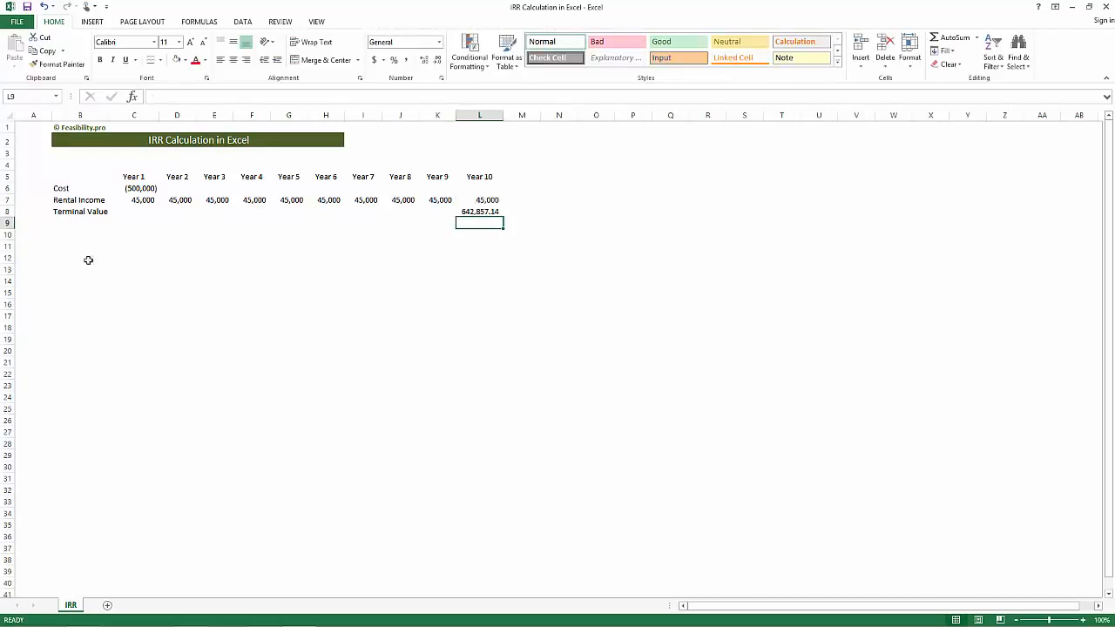
Remove both decimal places from the terminal value in L8
{"action": "left_click", "coordinate": [500, 211]}
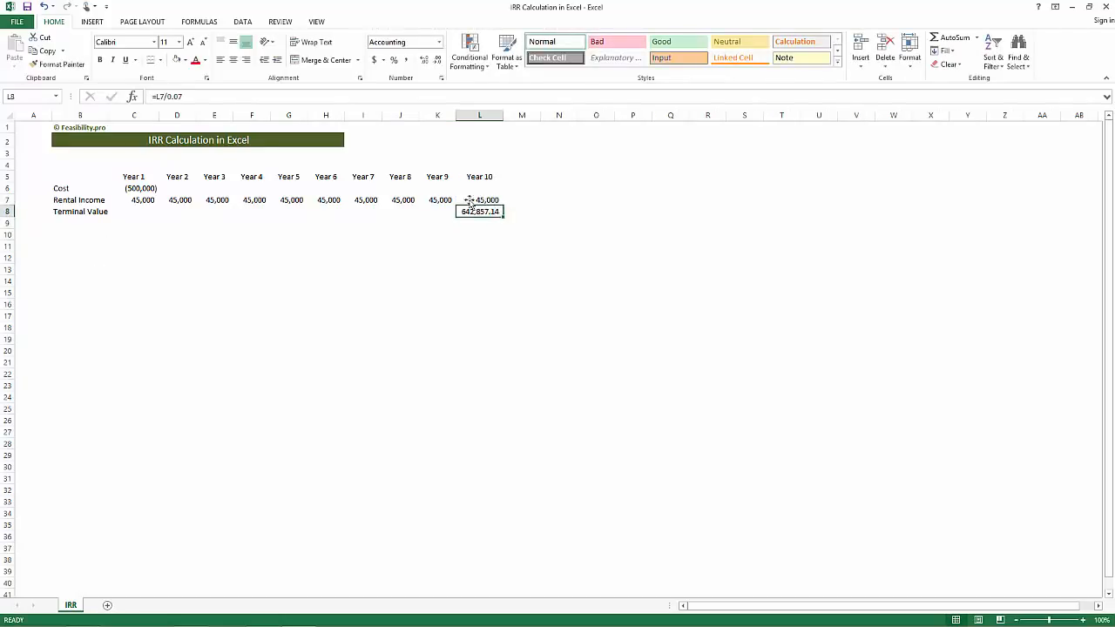
{"action": "left_click", "coordinate": [437, 60]}
{"action": "left_click", "coordinate": [437, 60]}
{"action": "left_click", "coordinate": [326, 262]}
Apply a top and bottom border to B9:L9, the row below Terminal Value
{"action": "left_click", "coordinate": [73, 223]}
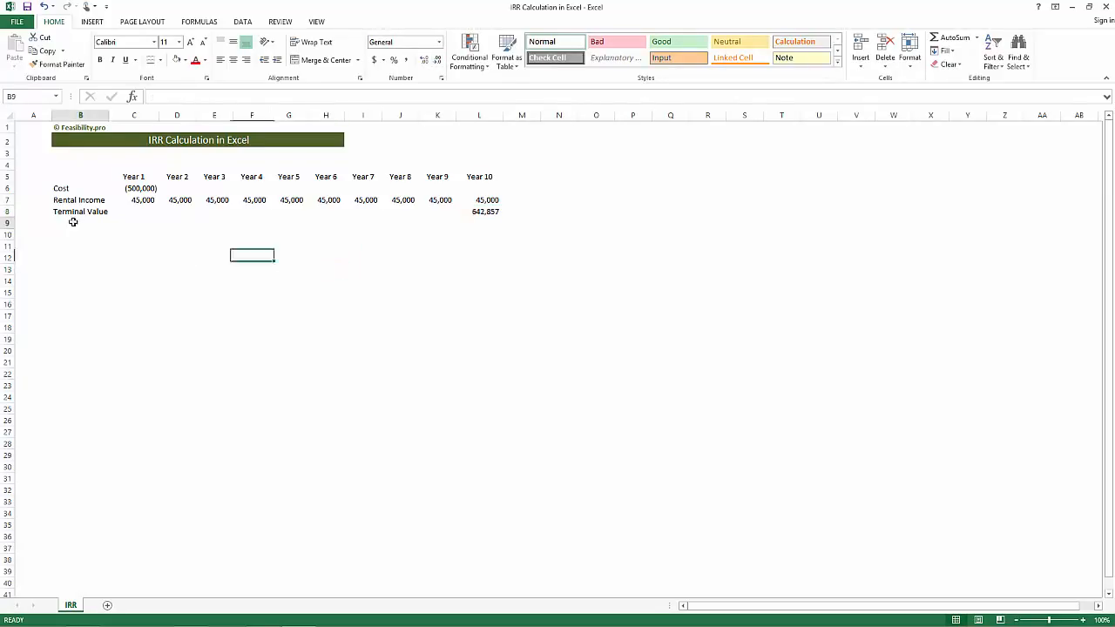
{"action": "left_click_drag", "start_coordinate": [73, 222], "coordinate": [480, 219]}
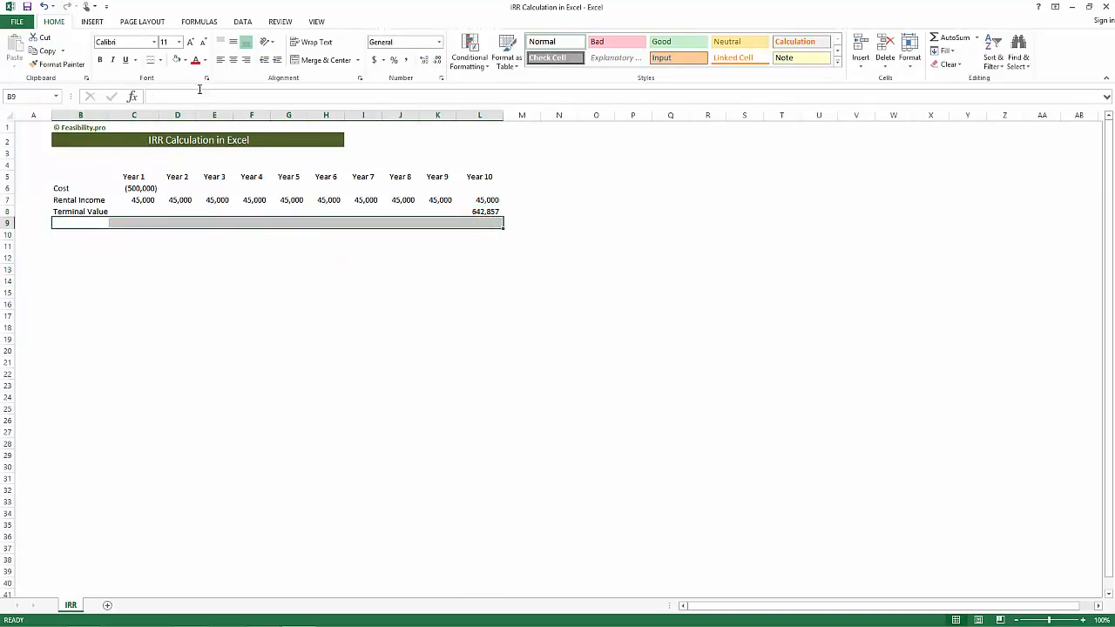
{"action": "left_click", "coordinate": [160, 60]}
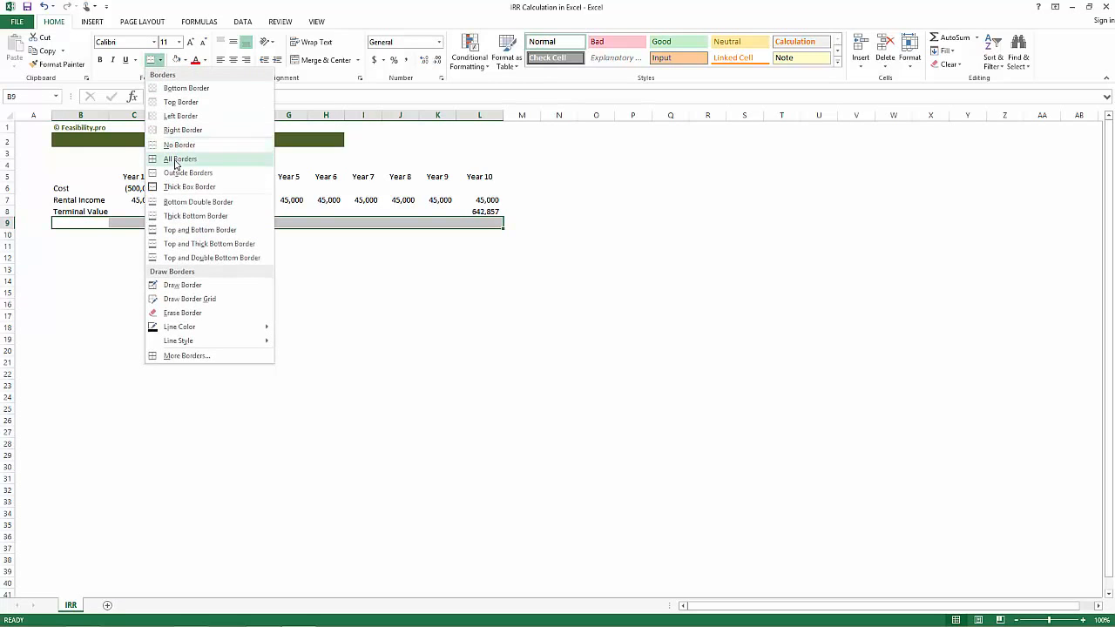
{"action": "left_click", "coordinate": [182, 229]}
{"action": "left_click", "coordinate": [174, 241]}
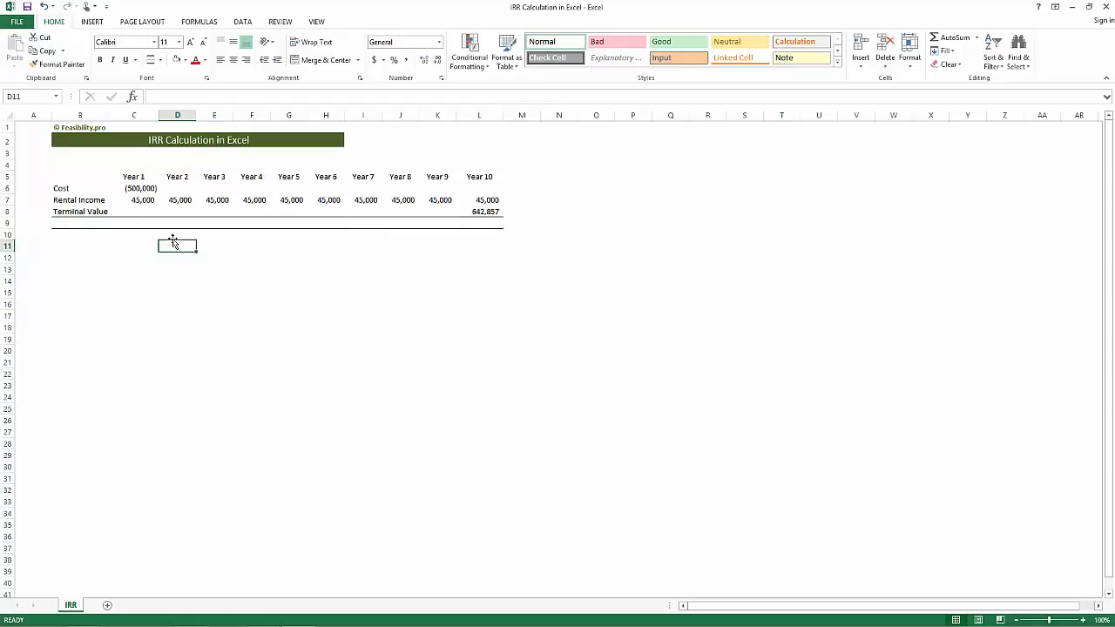
Label B9 Net Cash Flow, below Terminal Value
{"action": "left_click", "coordinate": [99, 220]}
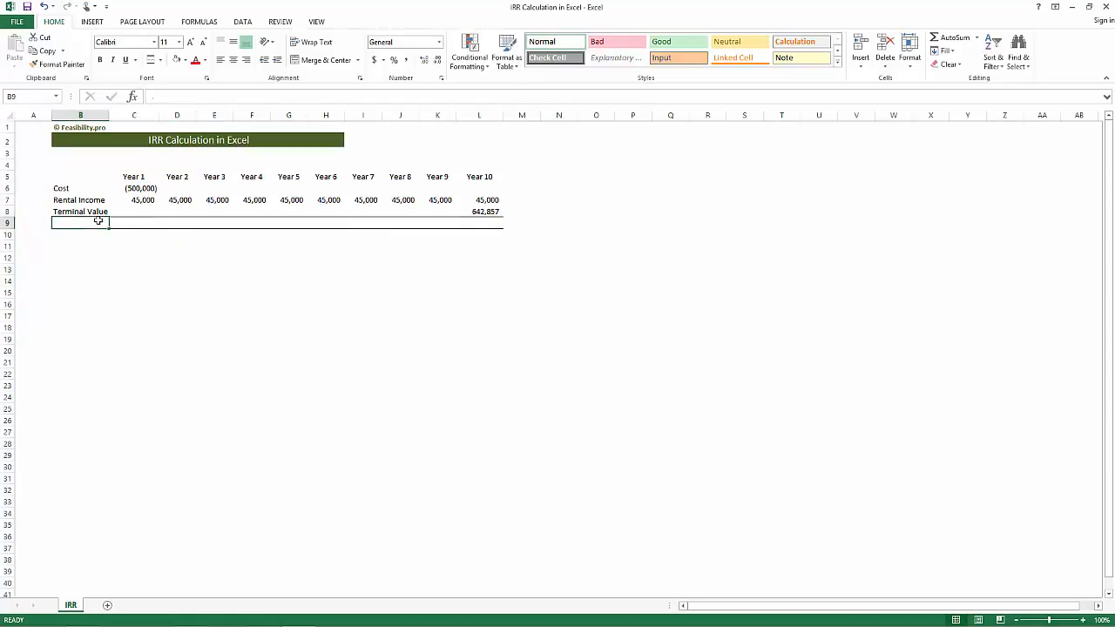
{"action": "type", "text": "Net Cash"}
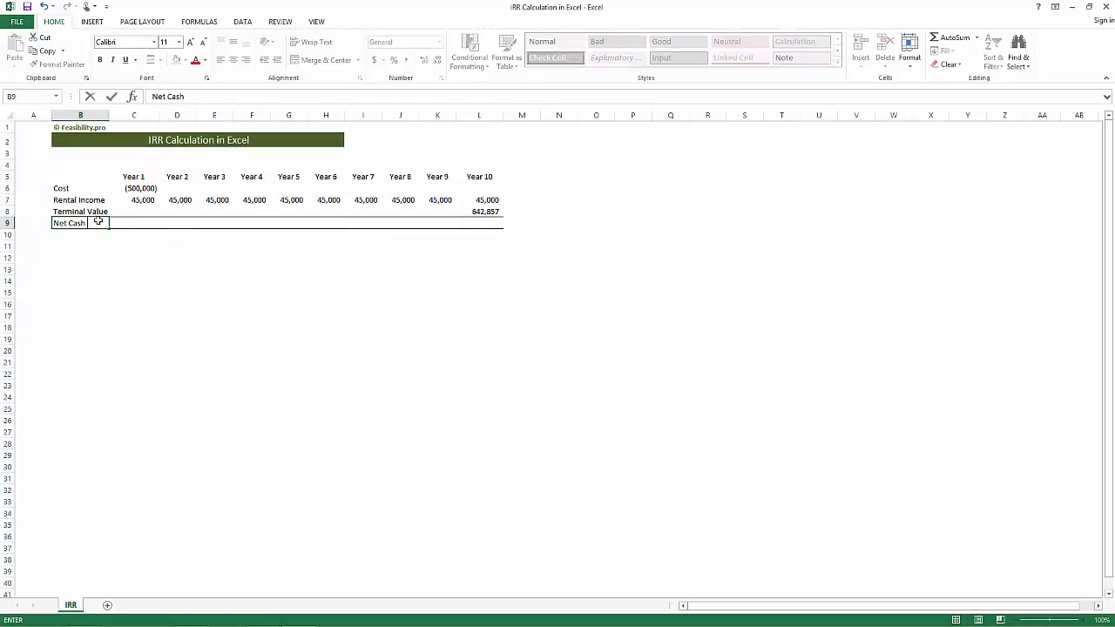
{"action": "type", "text": " Flow"}
{"action": "key", "text": "Tab"}
Calculate the Year 1 net cash flow in C9 with =SUM(C6:C8) and fill the formula across to L9
{"action": "type", "text": "=sum"}
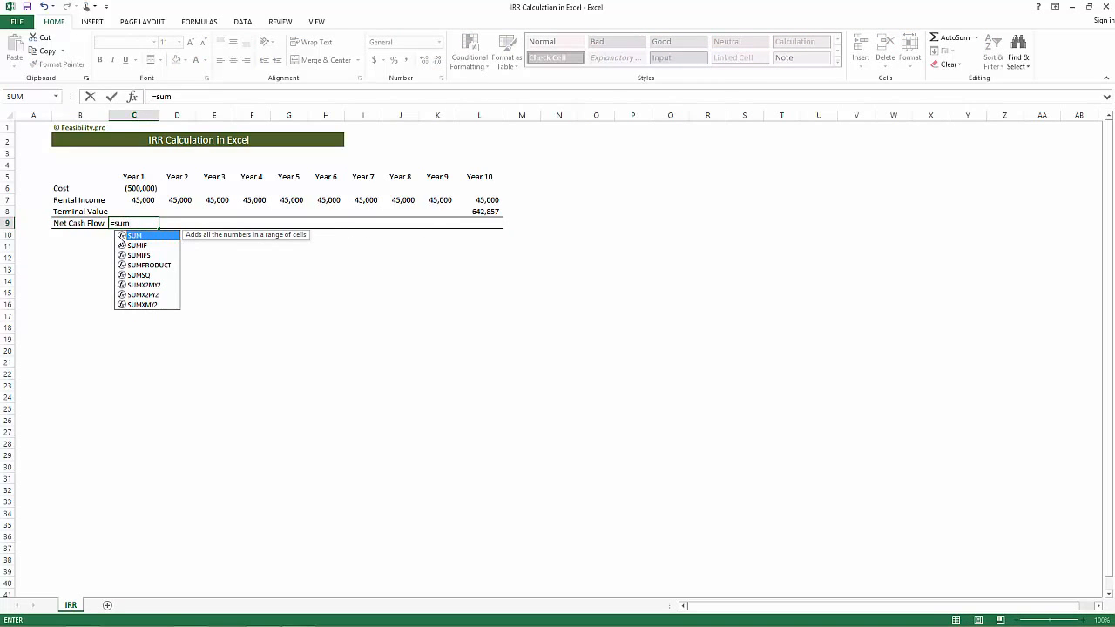
{"action": "double_click", "coordinate": [122, 235]}
{"action": "left_click_drag", "start_coordinate": [137, 189], "coordinate": [503, 232]}
{"action": "key", "text": "Return"}
{"action": "left_click", "coordinate": [146, 220]}
{"action": "left_click", "coordinate": [448, 263]}
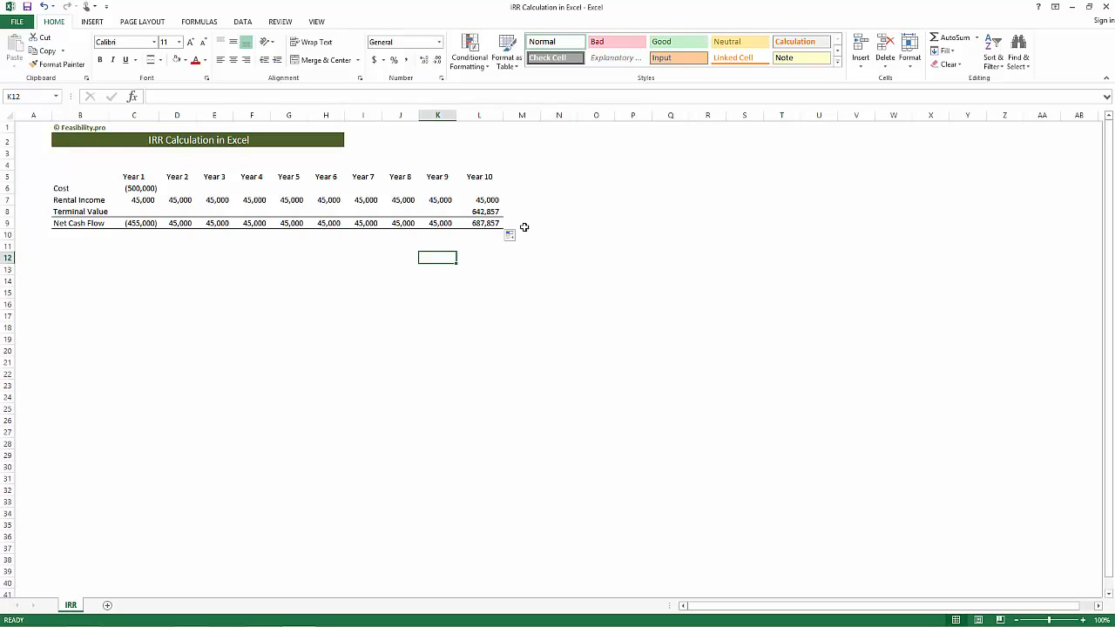
{"action": "left_click", "coordinate": [74, 253]}
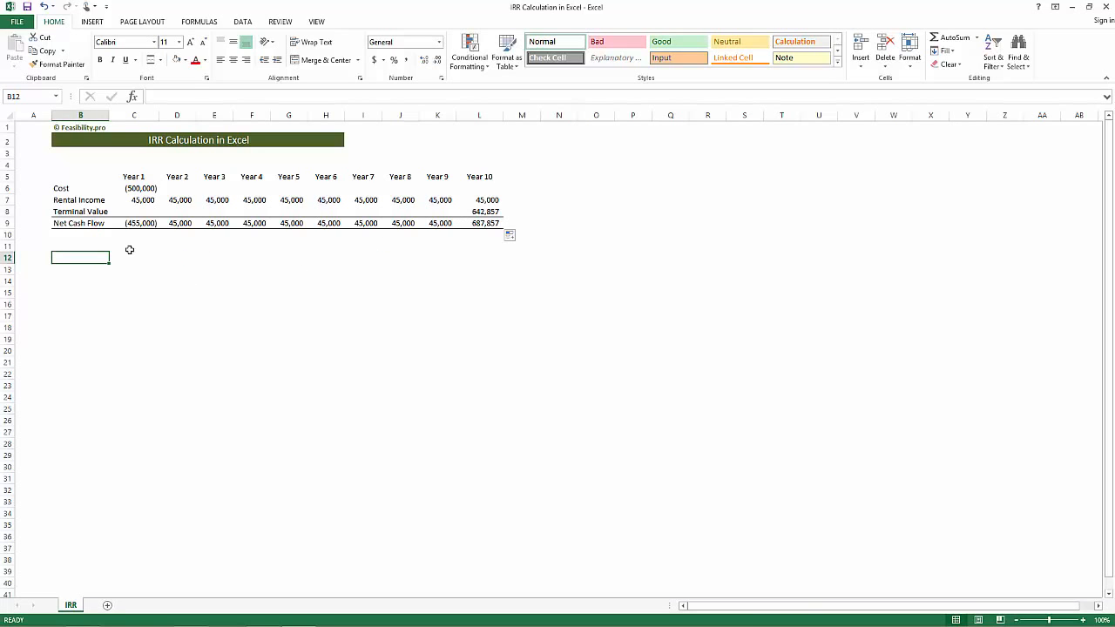
{"action": "left_click_drag", "start_coordinate": [139, 224], "coordinate": [488, 224]}
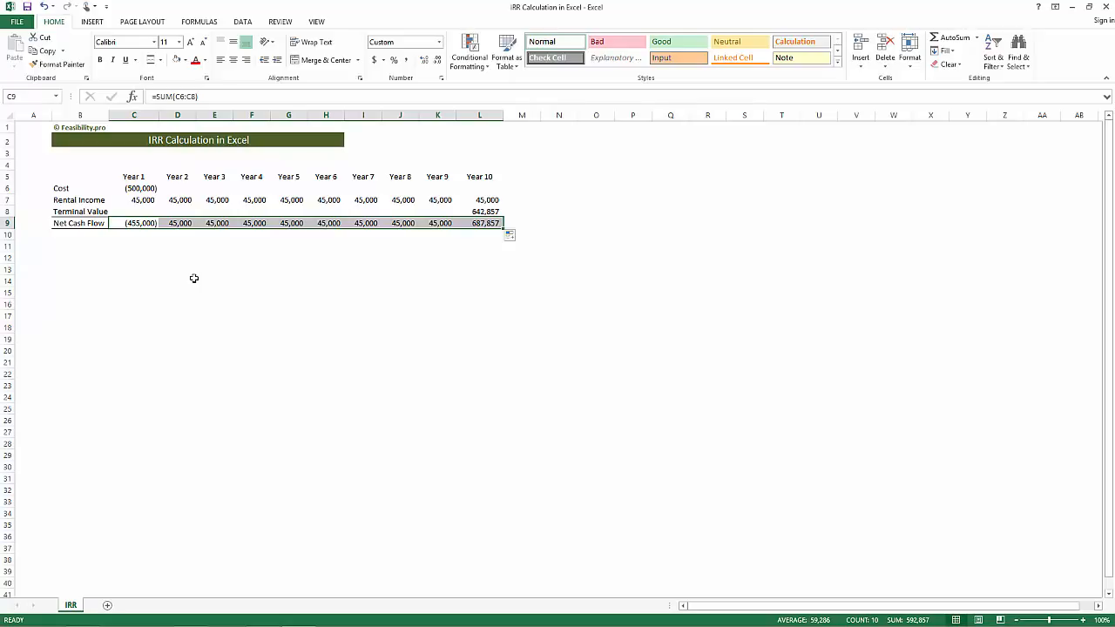
Label B11 Cummulative Cash flow, two rows below Net Cash Flow
{"action": "left_click", "coordinate": [94, 248]}
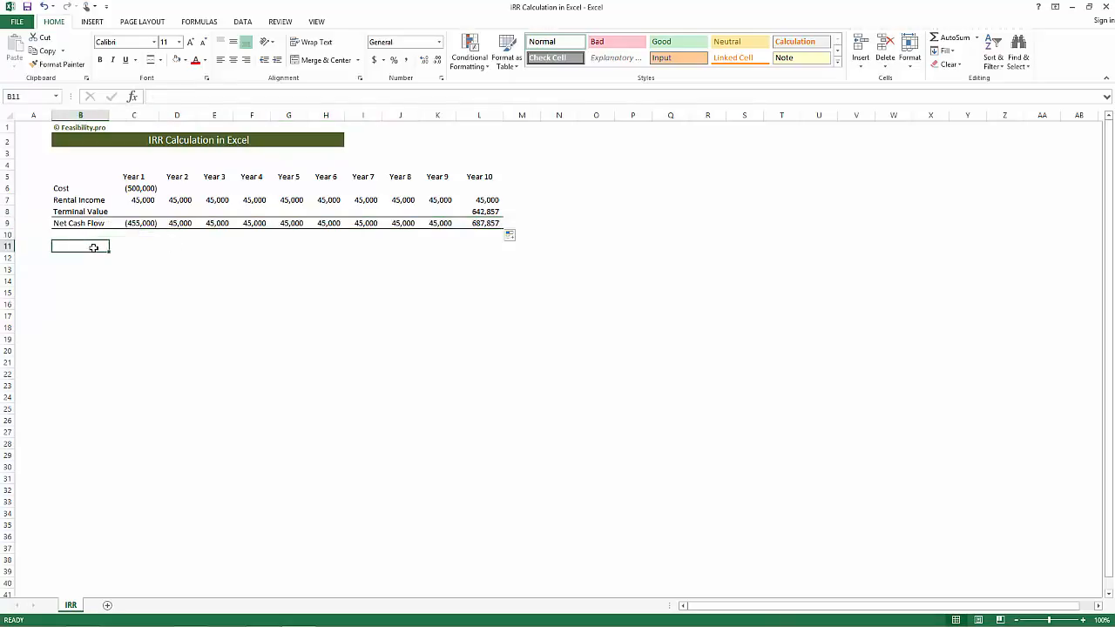
{"action": "type", "text": "c"}
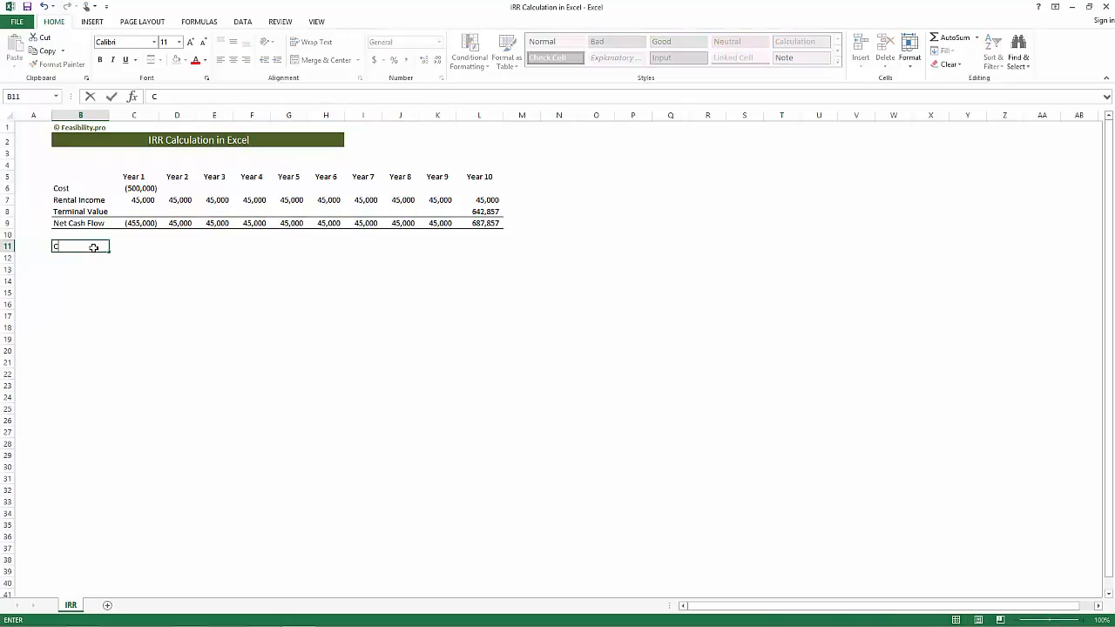
{"action": "type", "text": "ummulative CAsh"}
{"action": "key", "text": "BackSpace"}
{"action": "key", "text": "BackSpace"}
{"action": "key", "text": "BackSpace"}
{"action": "type", "text": "ash "}
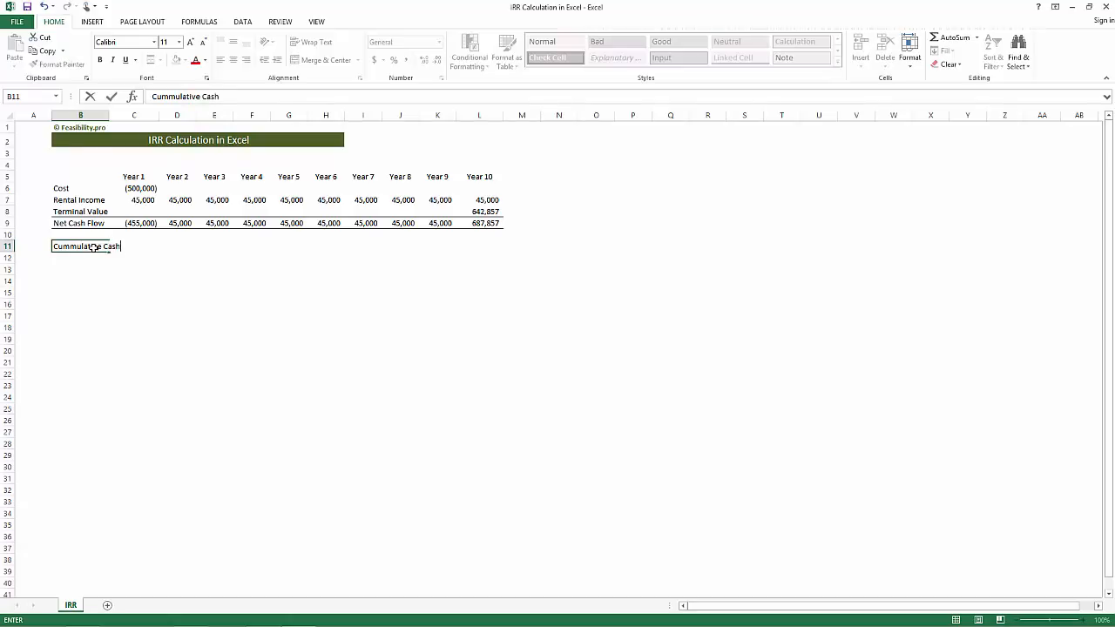
{"action": "type", "text": "flow"}
{"action": "key", "text": "Tab"}
Total the net cash flows in C11 with =SUM(C9:L9) and autofit column B to its longest label
{"action": "type", "text": "="}
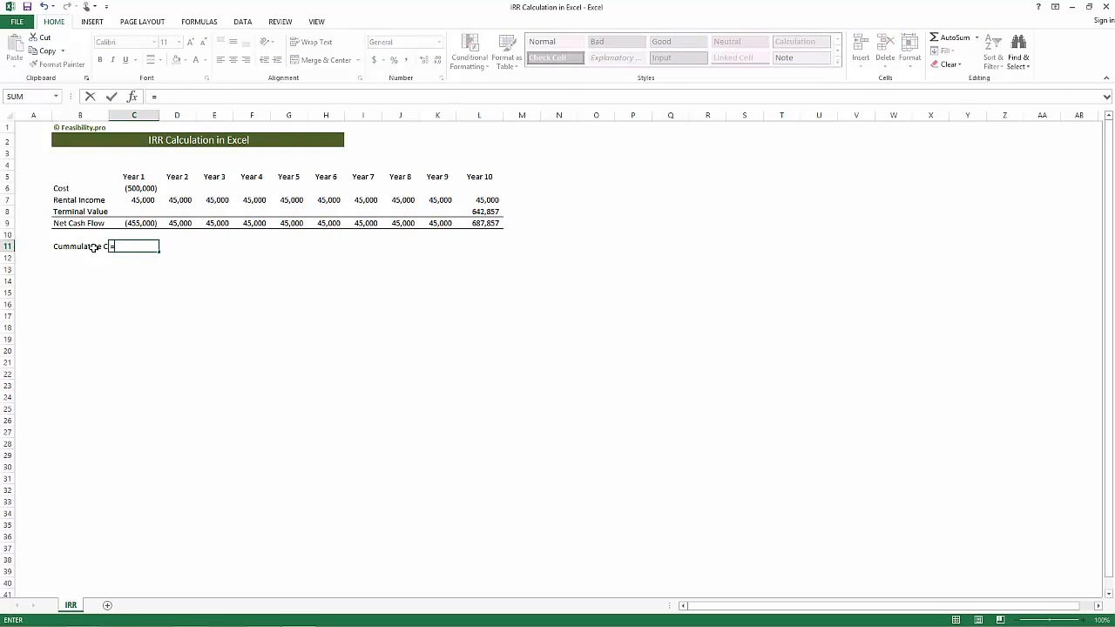
{"action": "type", "text": "sum"}
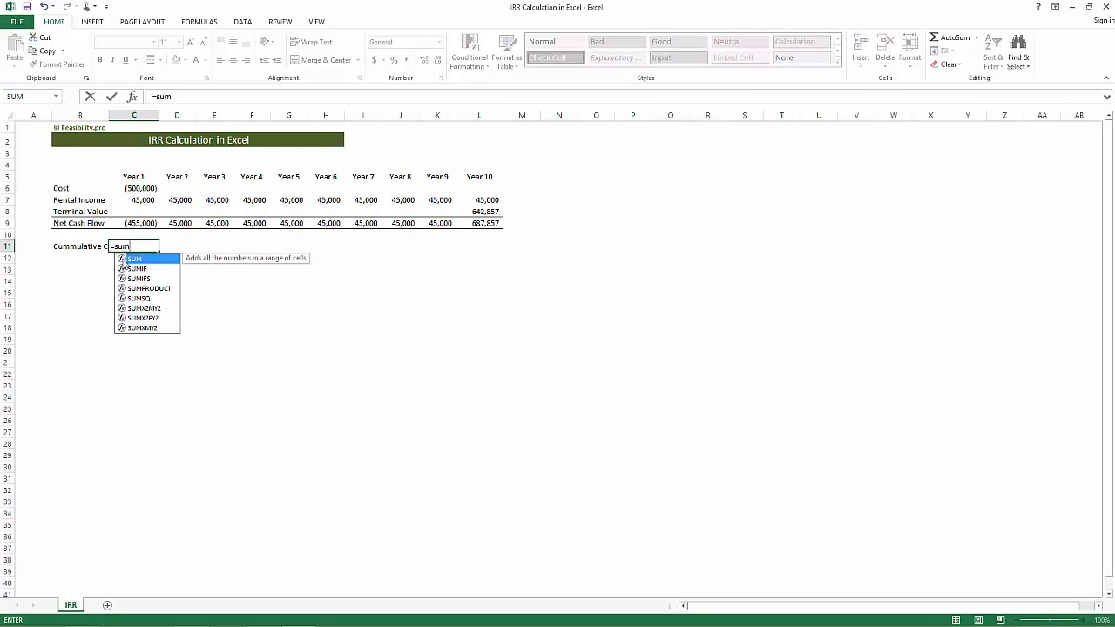
{"action": "double_click", "coordinate": [122, 260]}
{"action": "left_click_drag", "start_coordinate": [149, 225], "coordinate": [479, 225]}
{"action": "key", "text": "Return"}
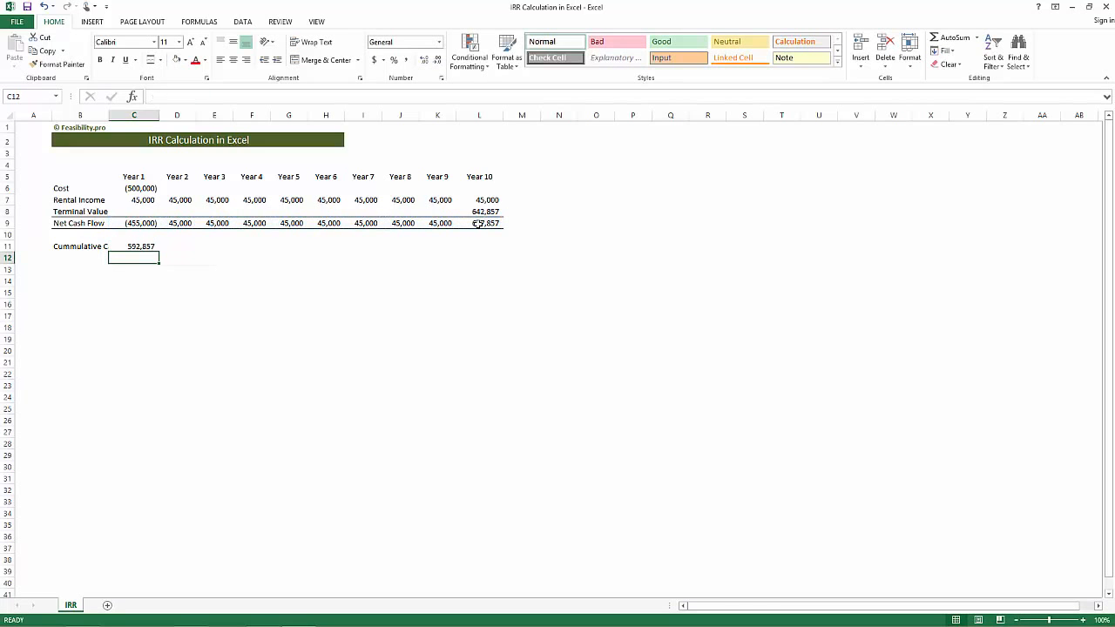
{"action": "double_click", "coordinate": [140, 246]}
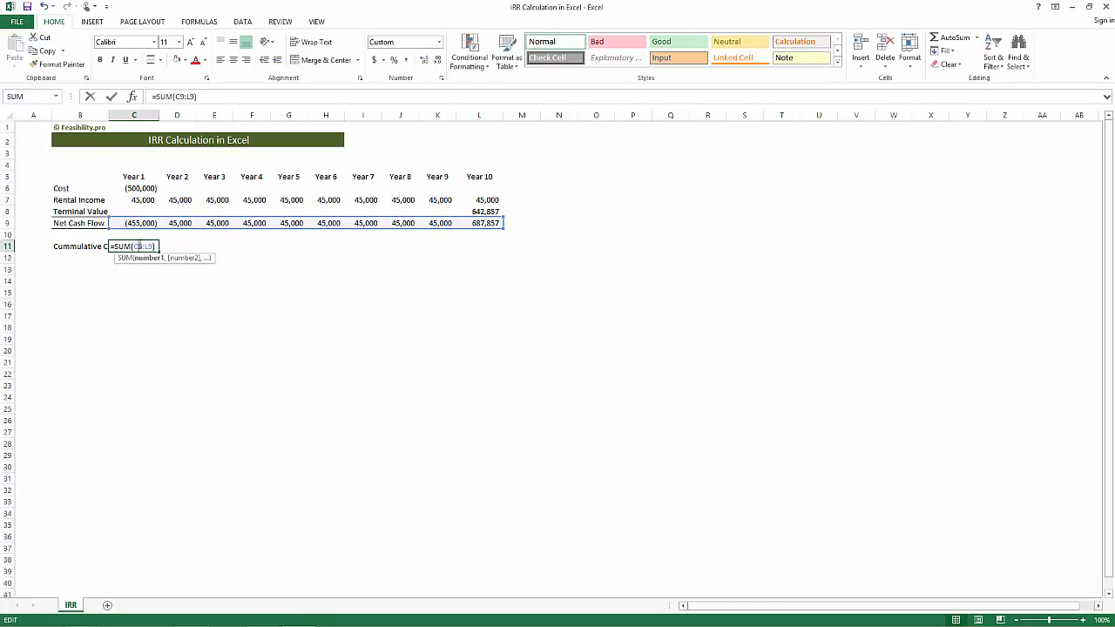
{"action": "key", "text": "Return"}
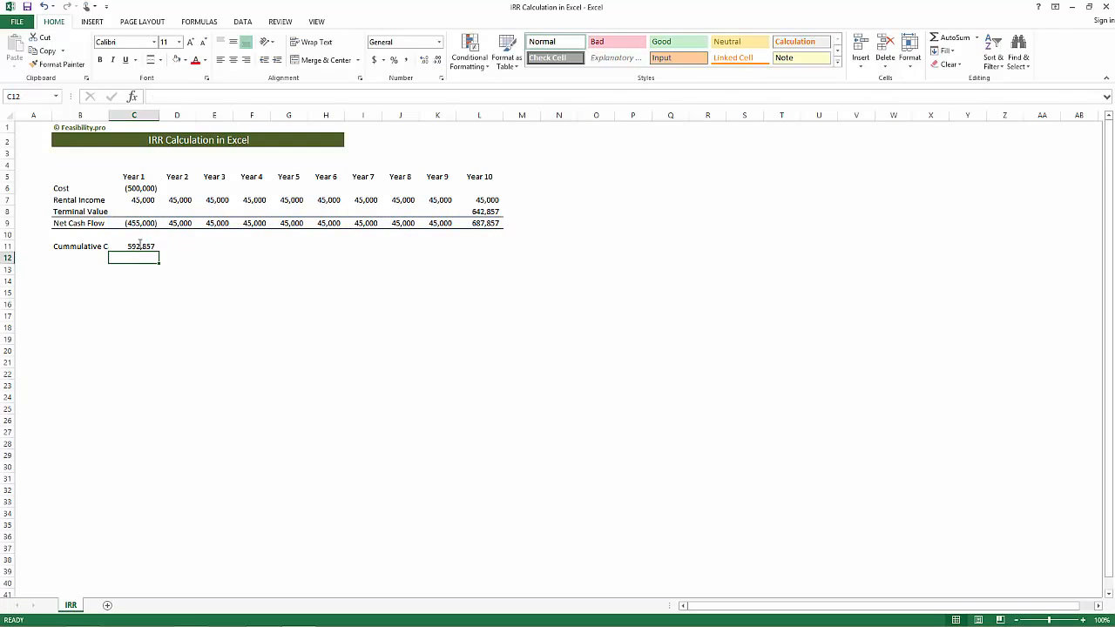
{"action": "double_click", "coordinate": [108, 115]}
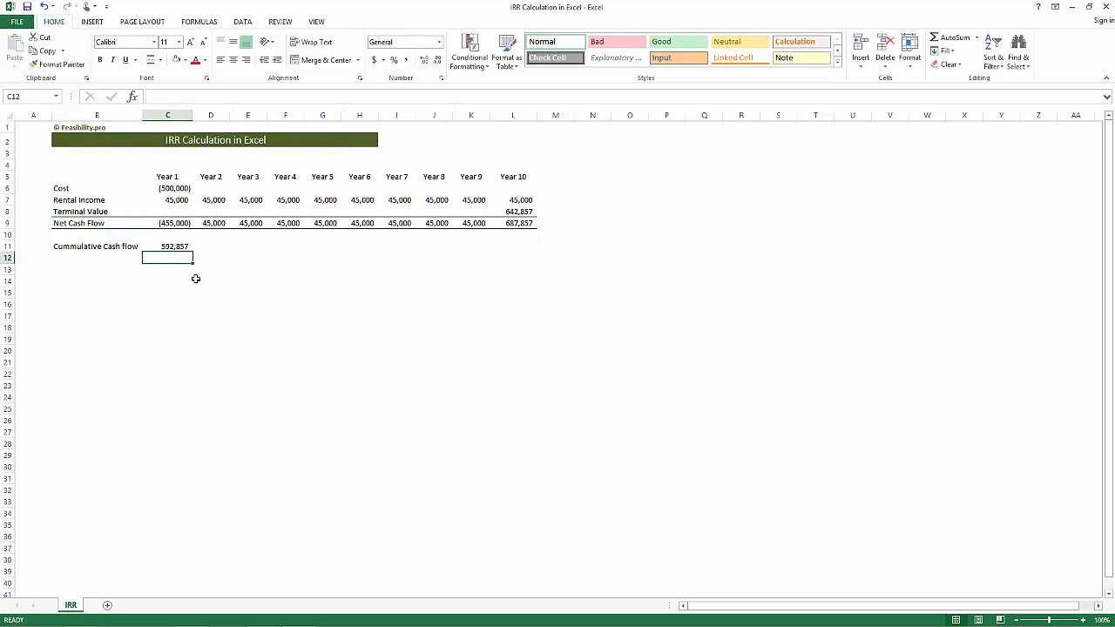
{"action": "left_click", "coordinate": [75, 277]}
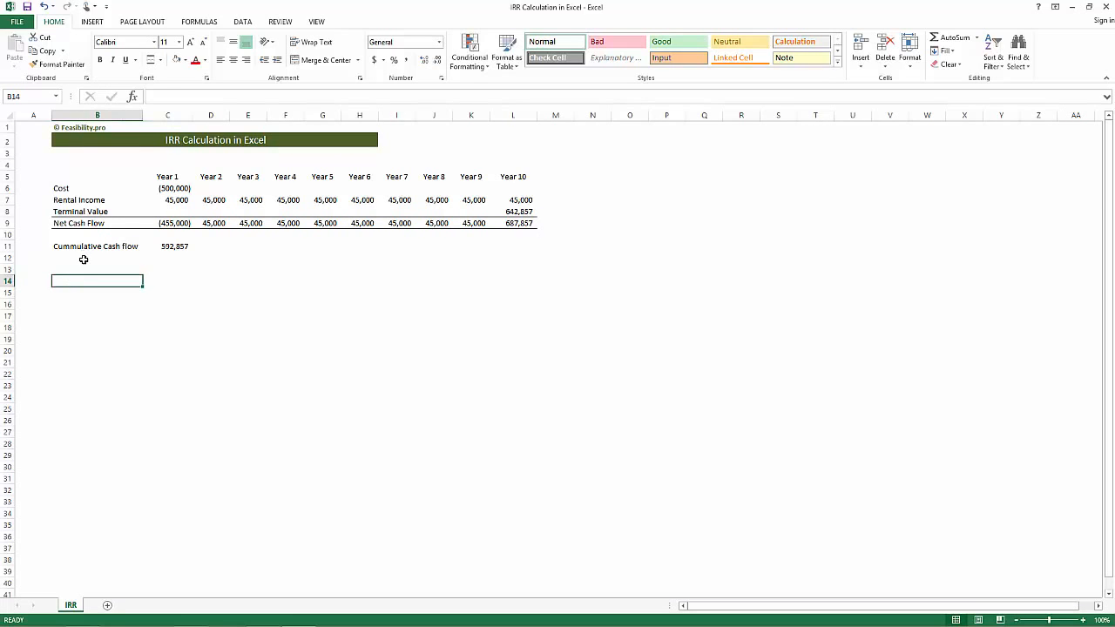
{"action": "left_click", "coordinate": [168, 188]}
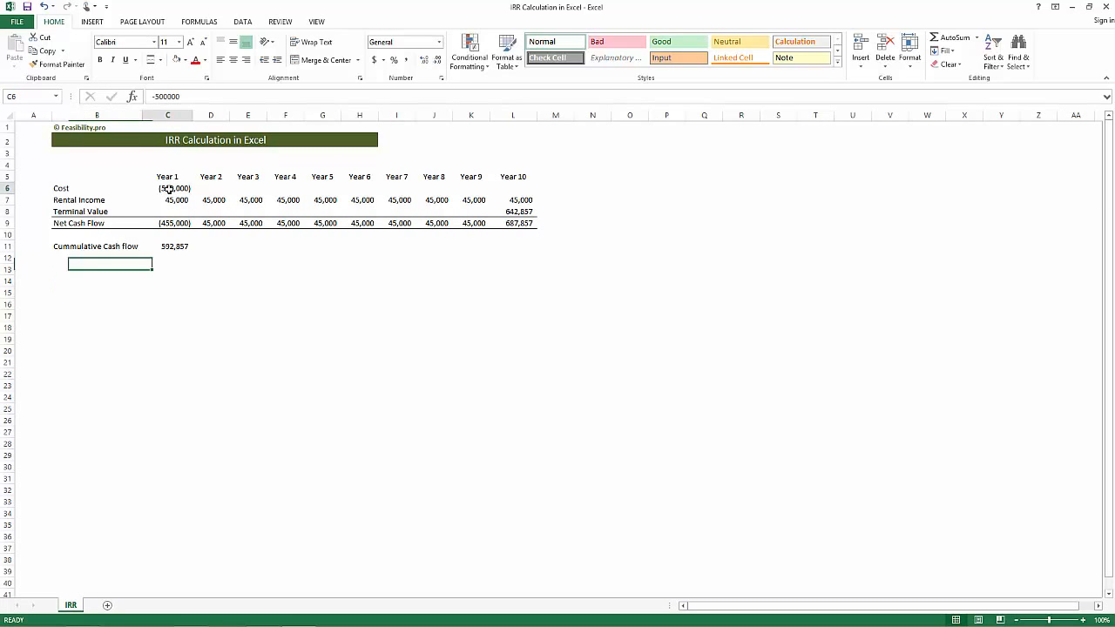
{"action": "left_click", "coordinate": [182, 247]}
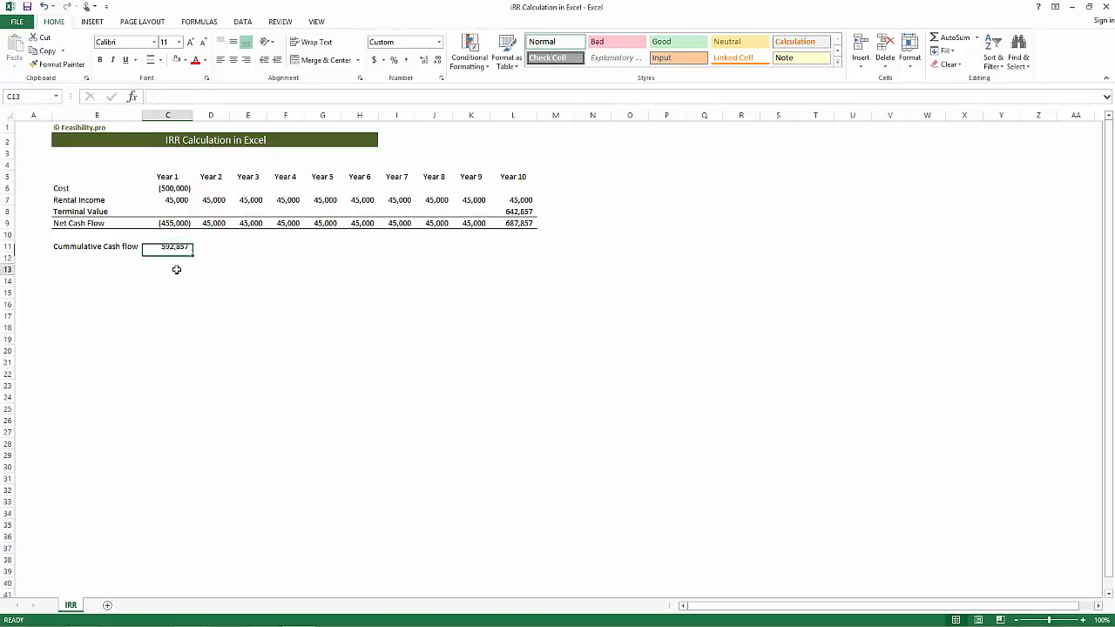
{"action": "left_click", "coordinate": [176, 270]}
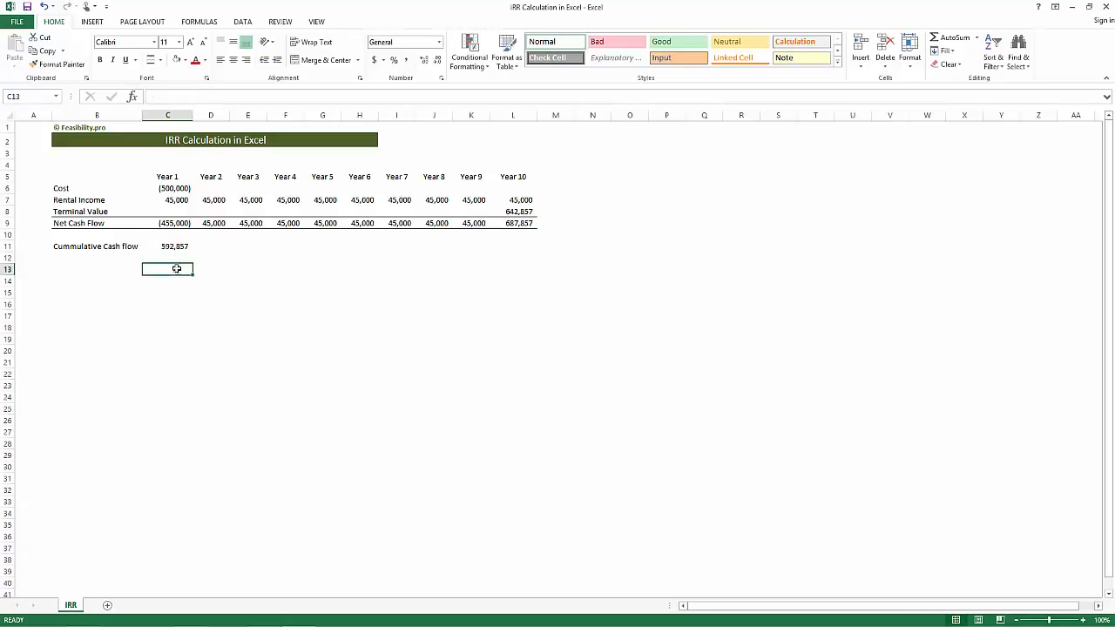
{"action": "left_click", "coordinate": [173, 189]}
{"action": "left_click", "coordinate": [182, 245]}
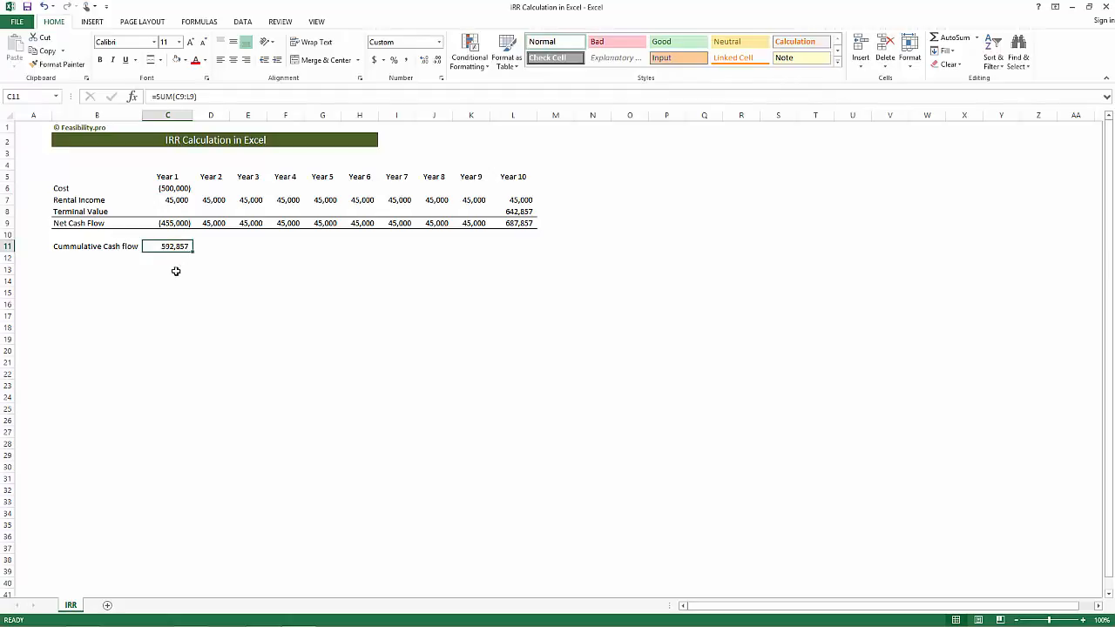
Label B13 IRR, two rows below the cumulative cash flow
{"action": "left_click", "coordinate": [84, 267]}
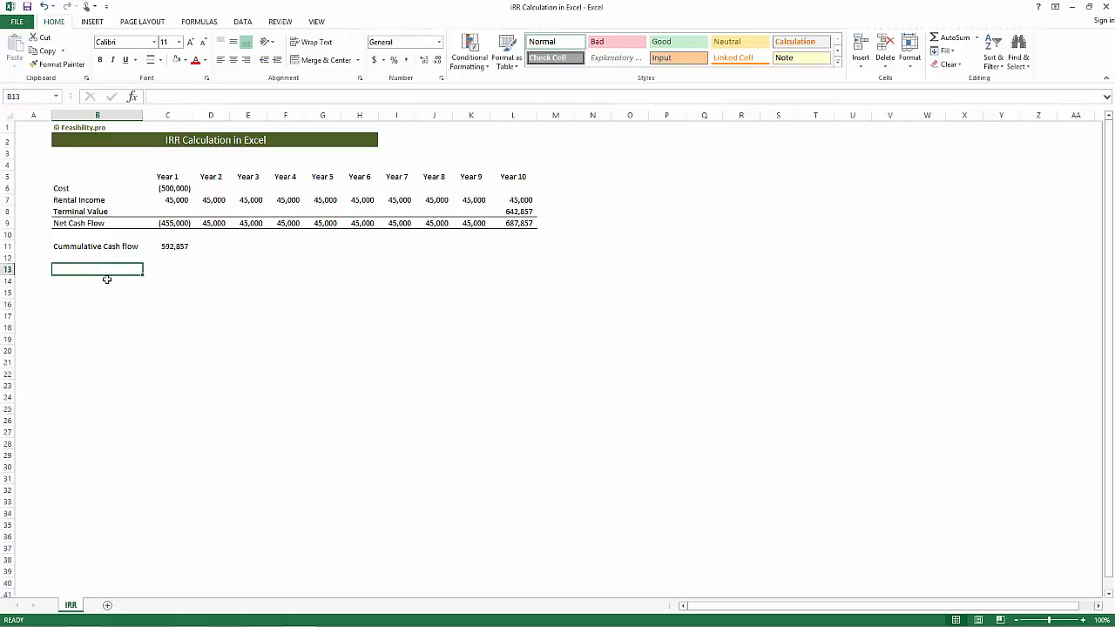
{"action": "type", "text": "IRR"}
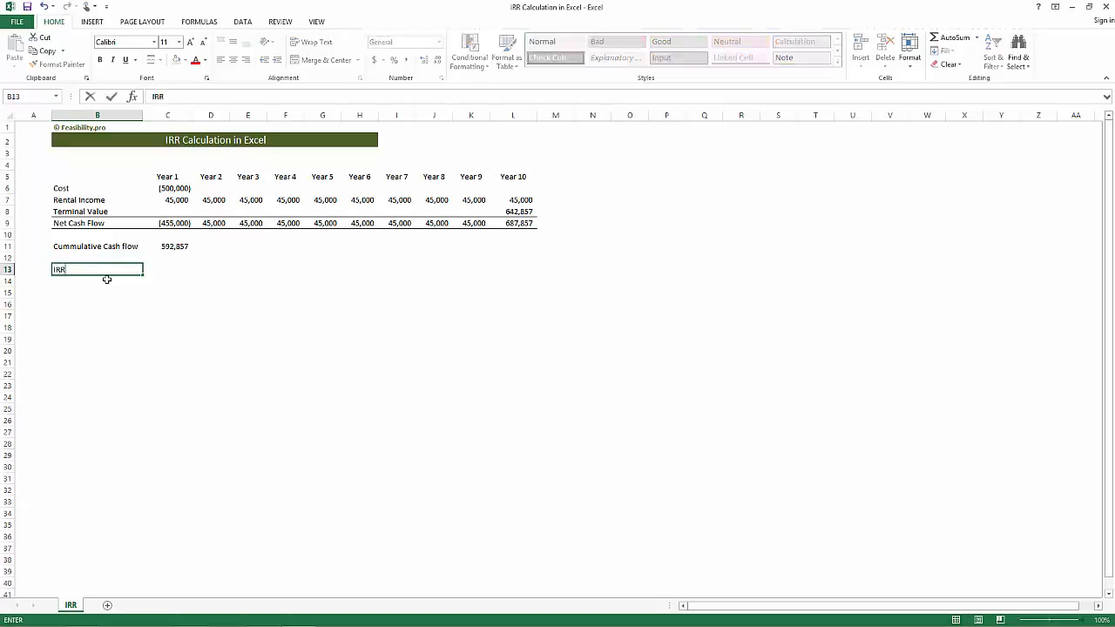
{"action": "key", "text": "Tab"}
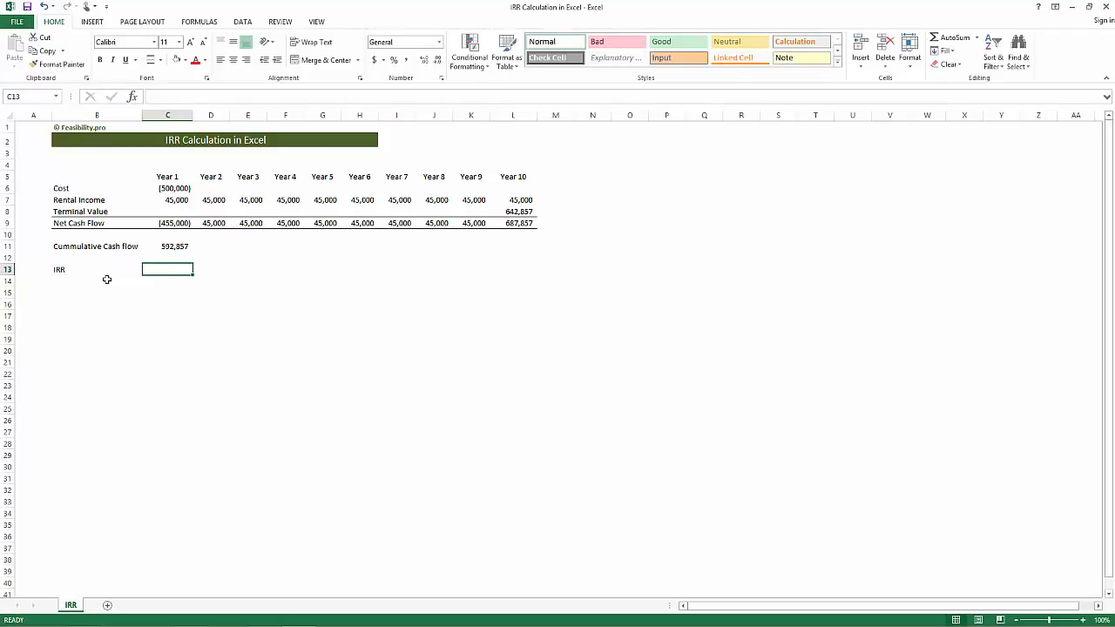
Calculate the internal rate of return in C13 with the formula =IRR(C9:L9)
{"action": "type", "text": "=irr"}
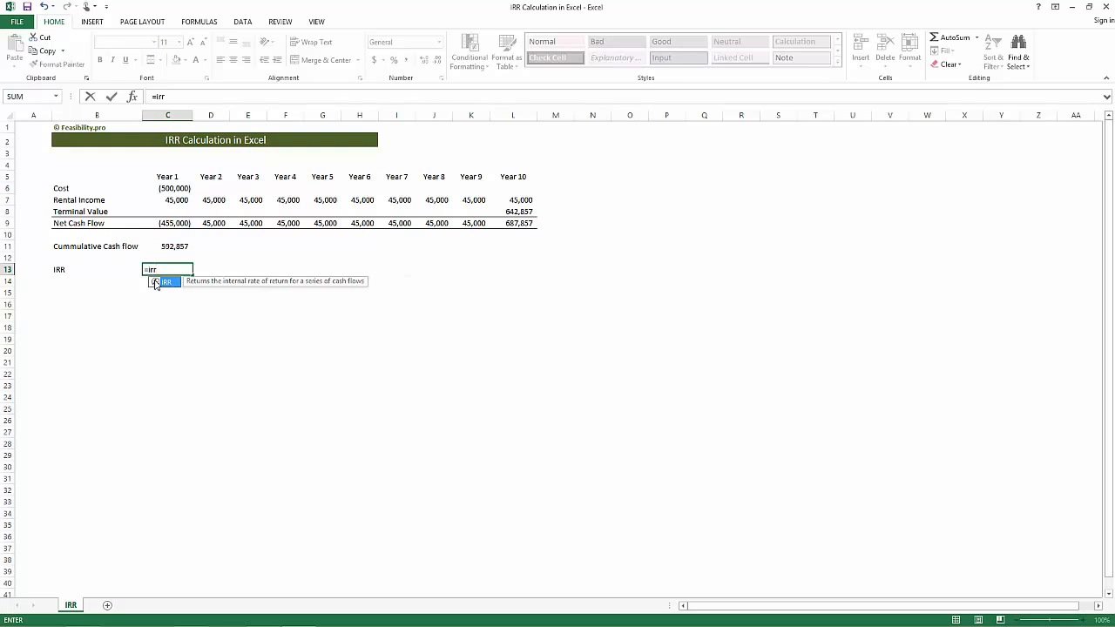
{"action": "double_click", "coordinate": [157, 282]}
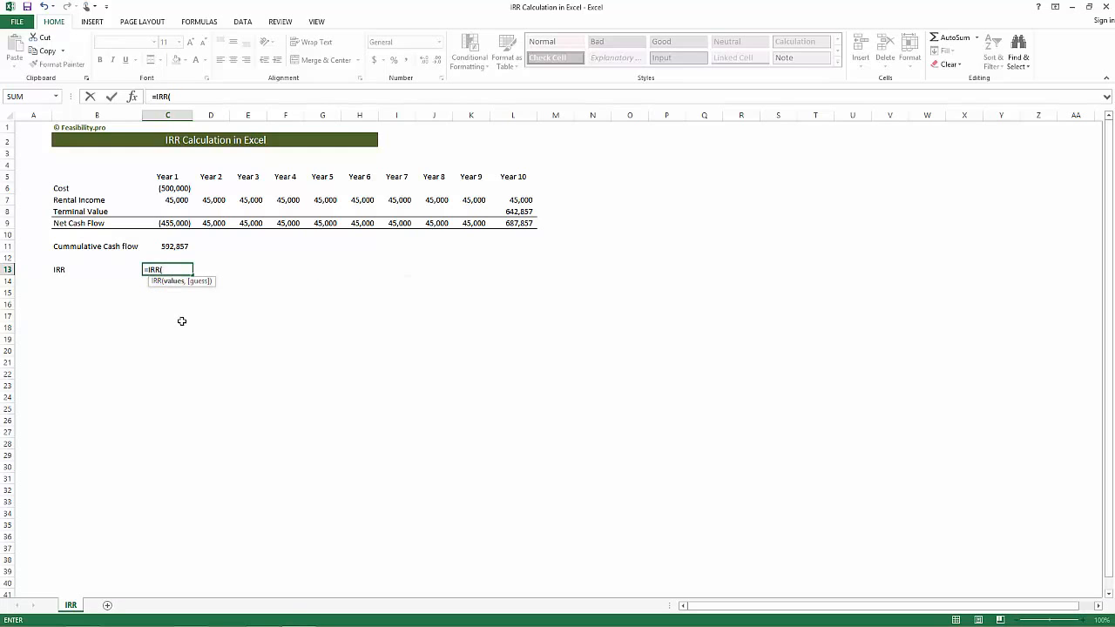
{"action": "left_click_drag", "start_coordinate": [162, 223], "coordinate": [508, 219]}
{"action": "key", "text": "Return"}
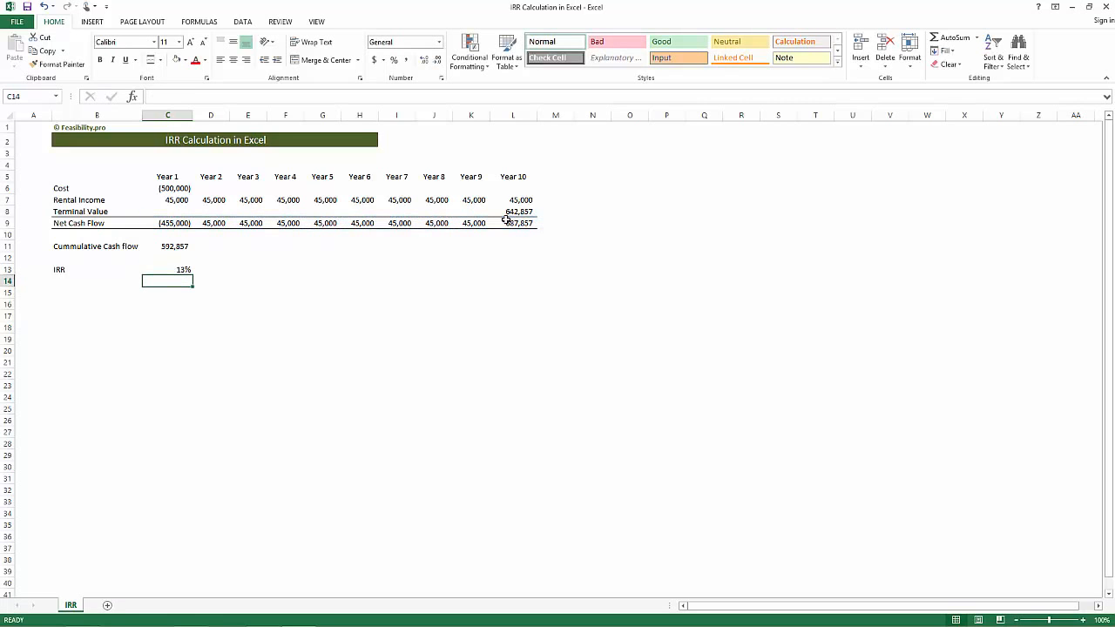
Show the IRR percentage in C13 with one decimal place
{"action": "left_click", "coordinate": [164, 267]}
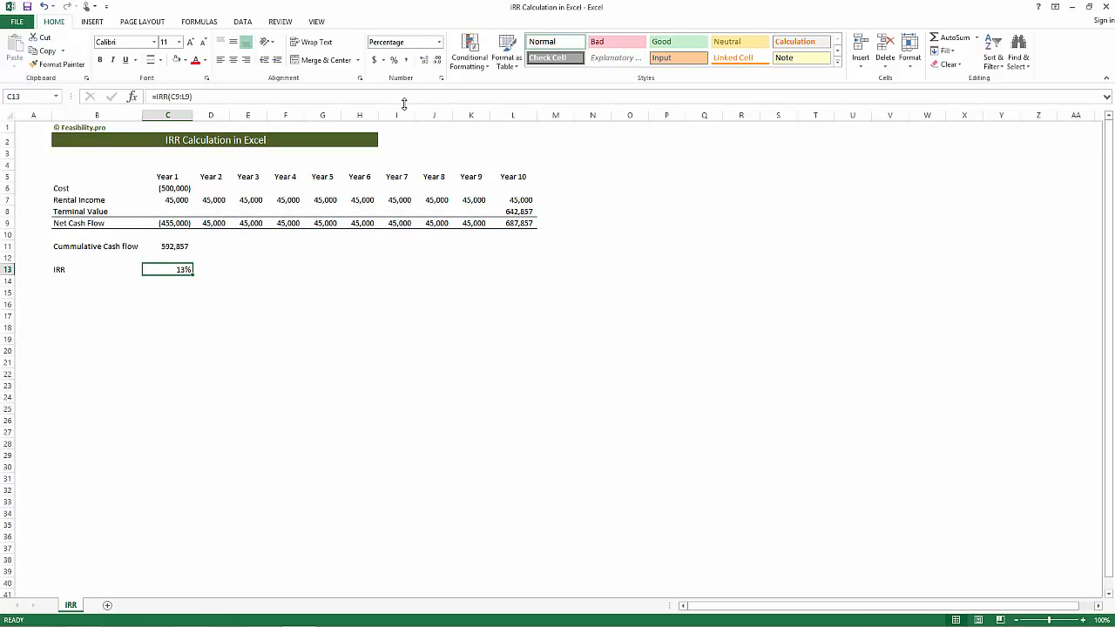
{"action": "left_click", "coordinate": [425, 59]}
{"action": "left_click", "coordinate": [222, 362]}
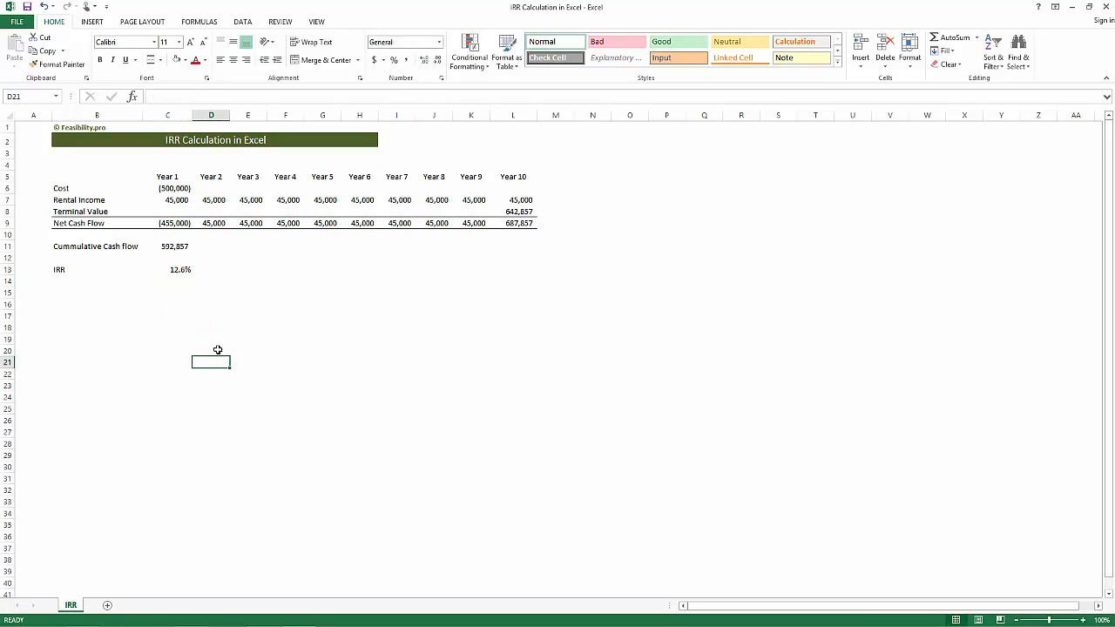
Apply a top and bottom border to the IRR row, B13:C13
{"action": "left_click_drag", "start_coordinate": [77, 269], "coordinate": [161, 269]}
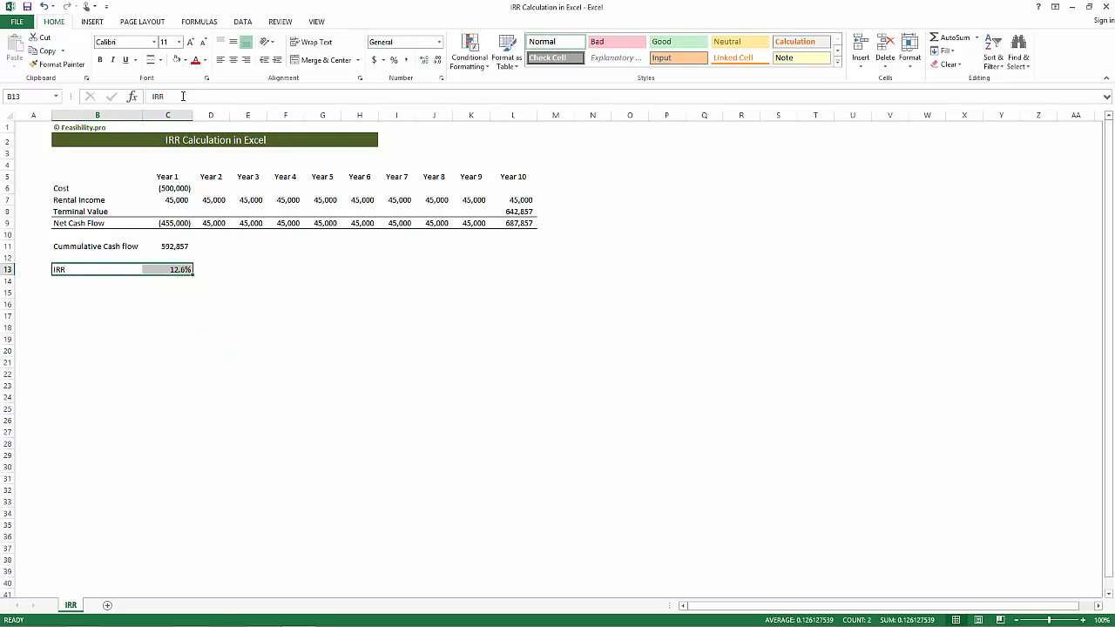
{"action": "left_click", "coordinate": [160, 60]}
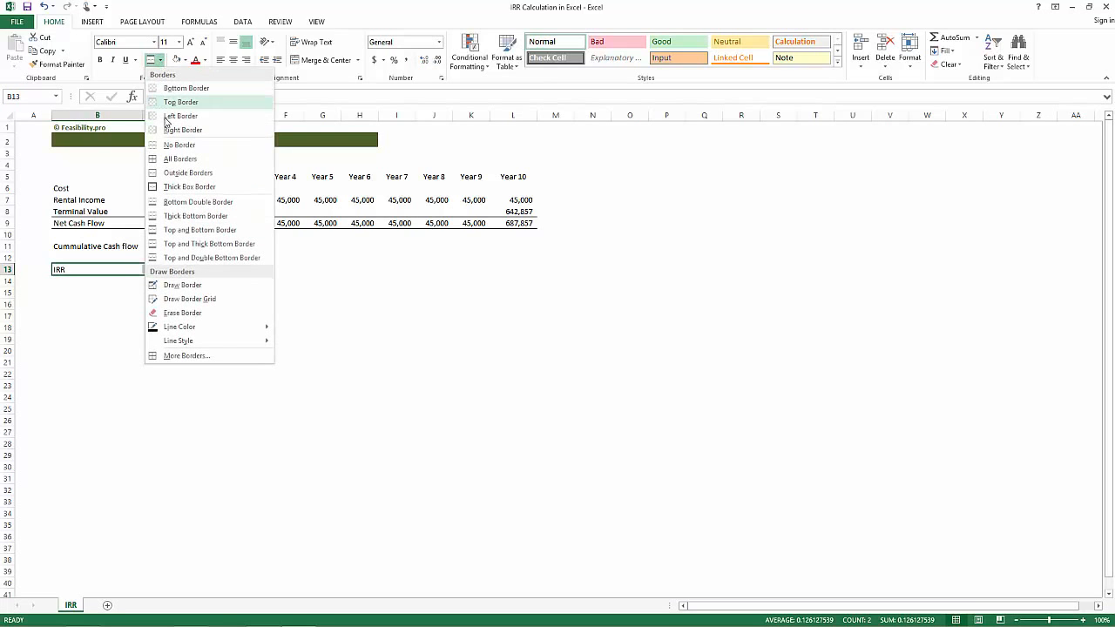
{"action": "left_click", "coordinate": [183, 231]}
{"action": "left_click", "coordinate": [136, 327]}
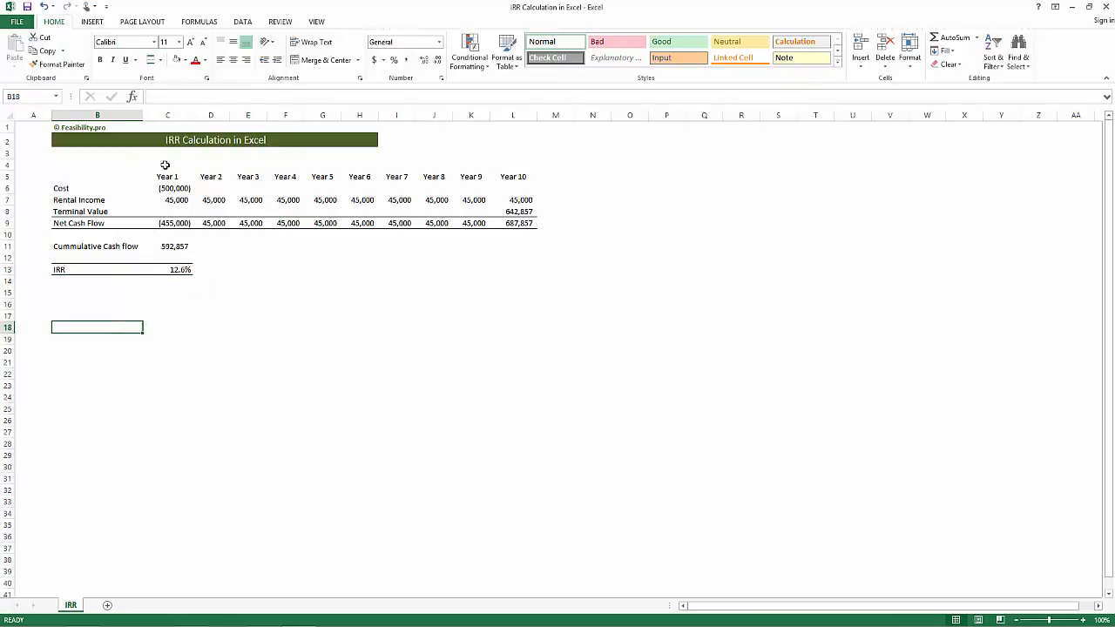
Give the year header row B5:L5 a top and bottom border and a light tan fill
{"action": "left_click_drag", "start_coordinate": [132, 177], "coordinate": [516, 178]}
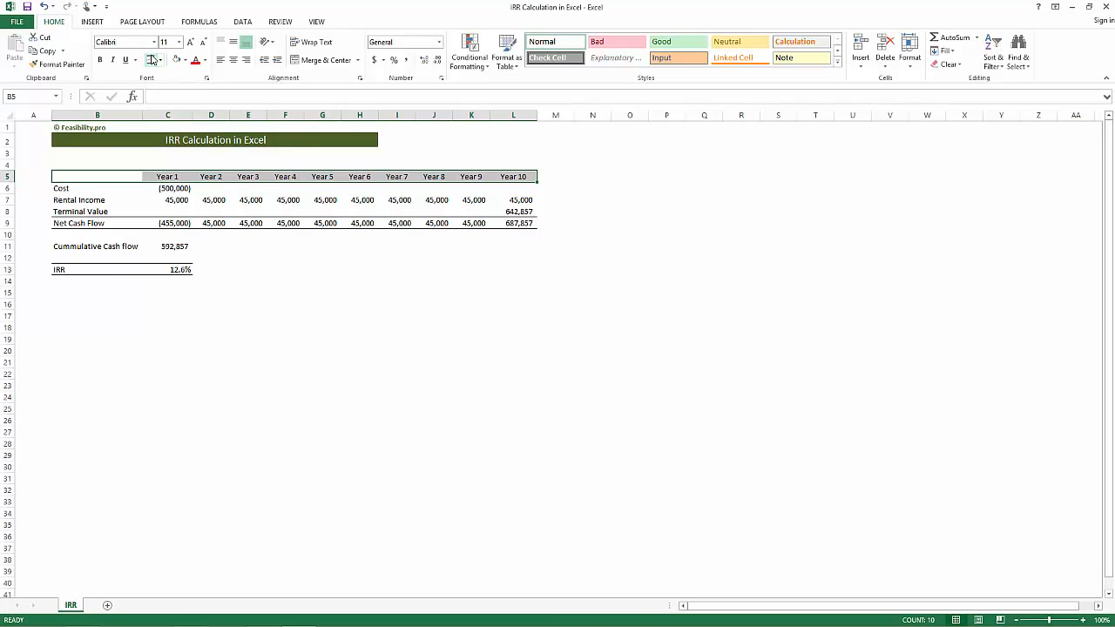
{"action": "left_click", "coordinate": [185, 59]}
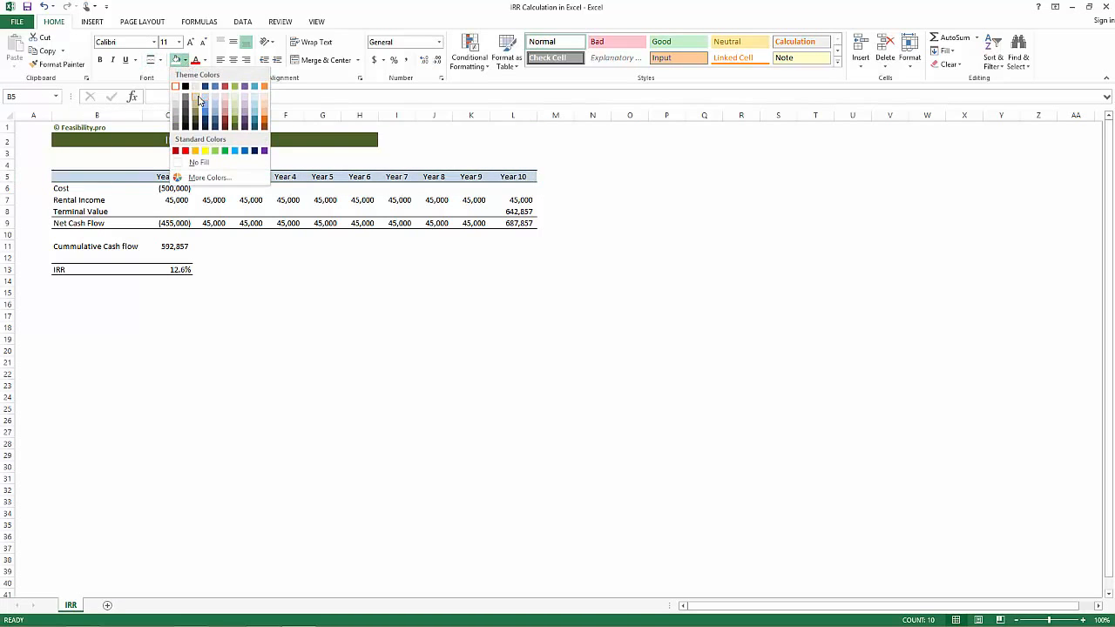
{"action": "left_click", "coordinate": [195, 98]}
{"action": "left_click", "coordinate": [207, 281]}
{"action": "left_click", "coordinate": [141, 292]}
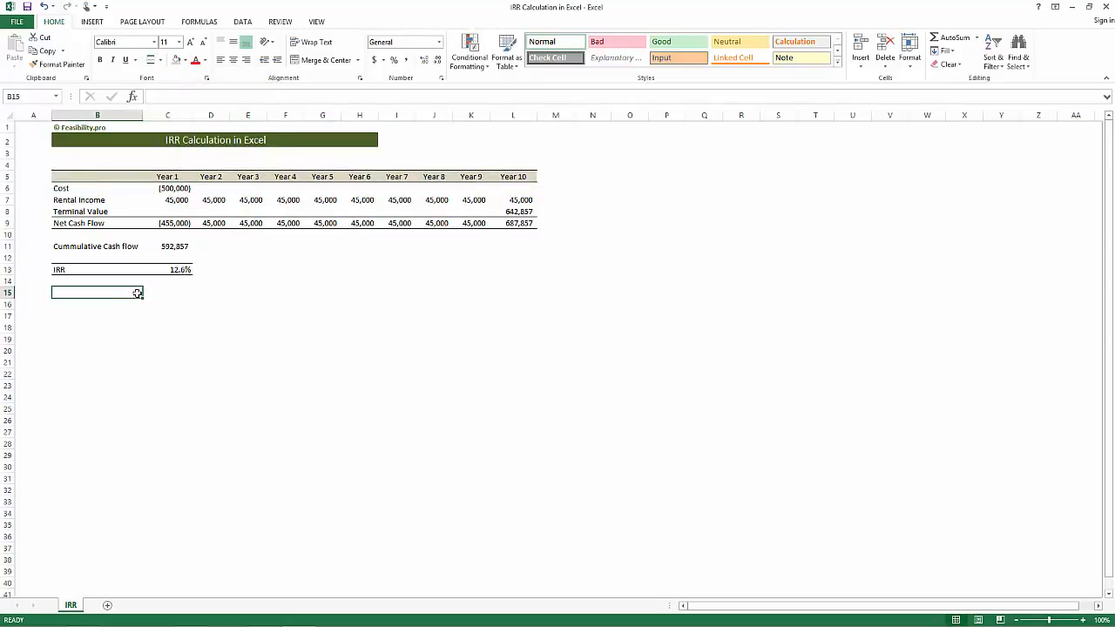
{"action": "key", "text": "Down"}
{"action": "key", "text": "Down"}
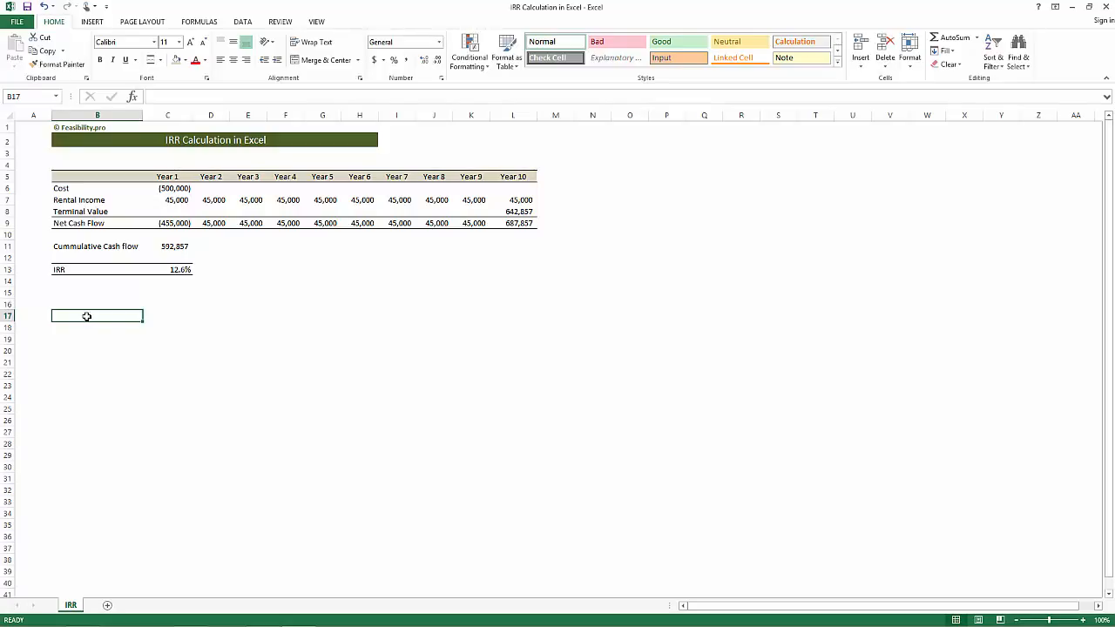
Enter the labels XIRR in B17 and MIRR in B18
{"action": "type", "text": "XIRR"}
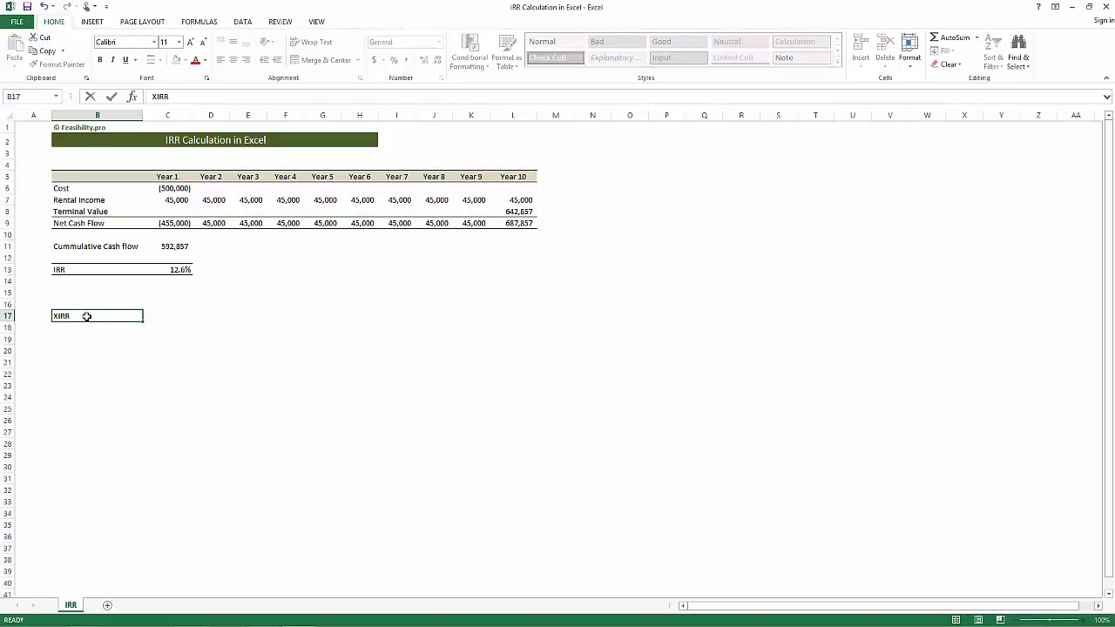
{"action": "key", "text": "Return"}
{"action": "type", "text": "MIRR"}
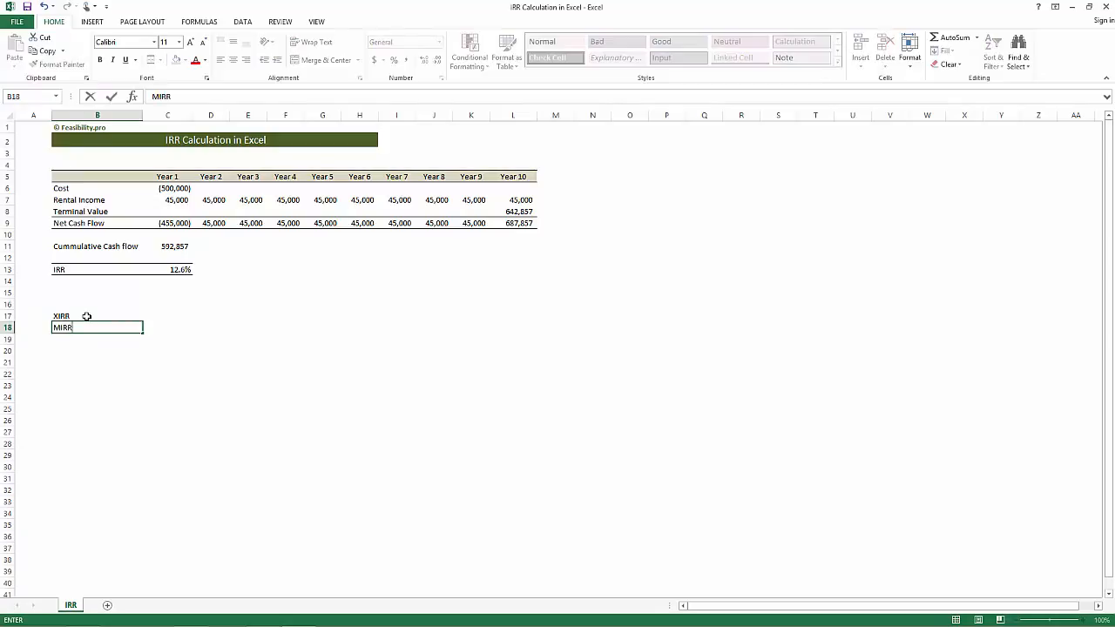
{"action": "key", "text": "Return"}
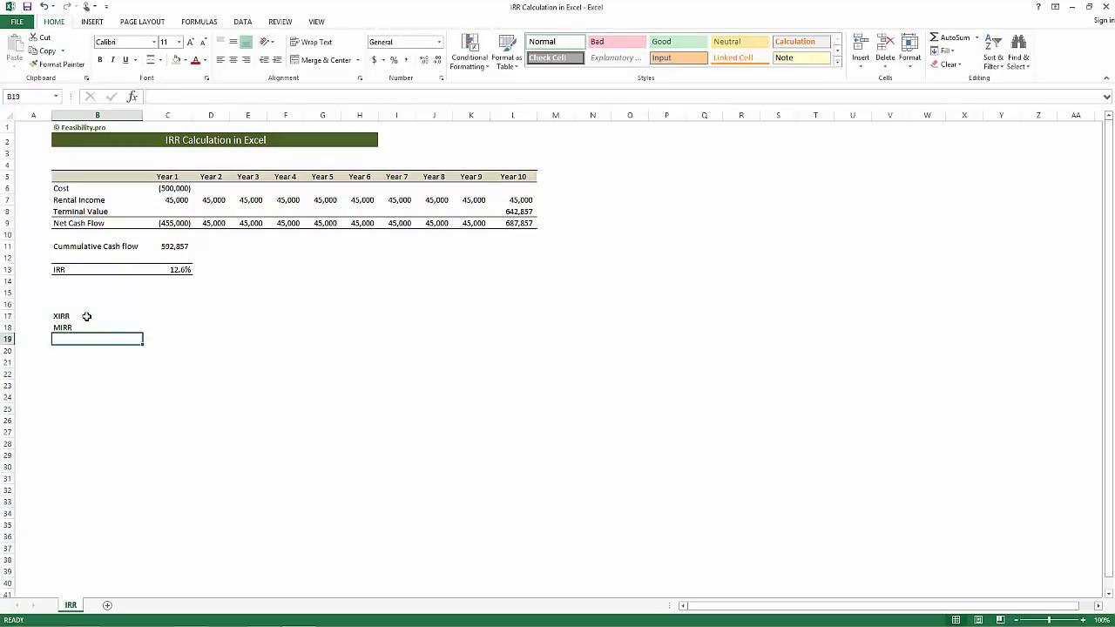
Examine the Year 1 header, cost and rental income cells in C5:C7 for the timing of the cash flows
{"action": "left_click", "coordinate": [86, 316]}
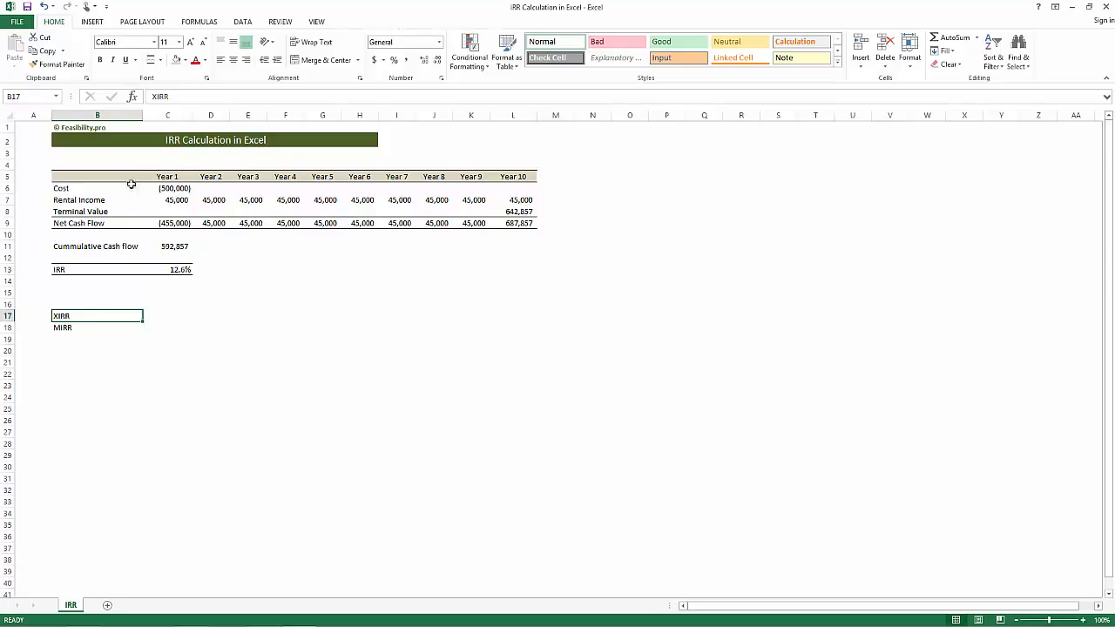
{"action": "left_click", "coordinate": [171, 177]}
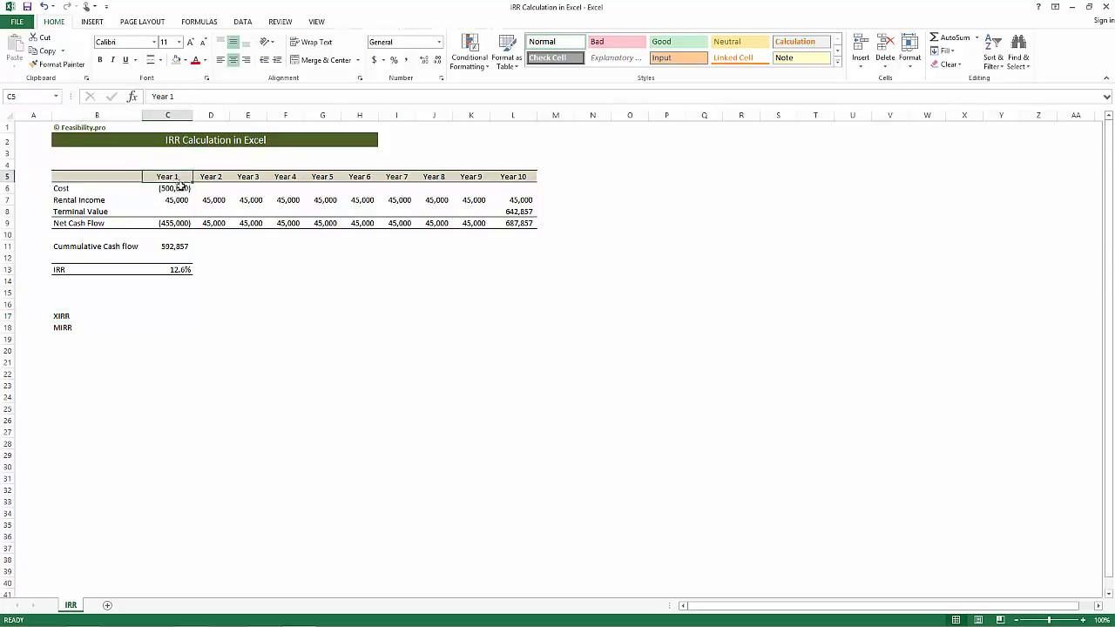
{"action": "left_click", "coordinate": [175, 189]}
{"action": "left_click", "coordinate": [179, 201]}
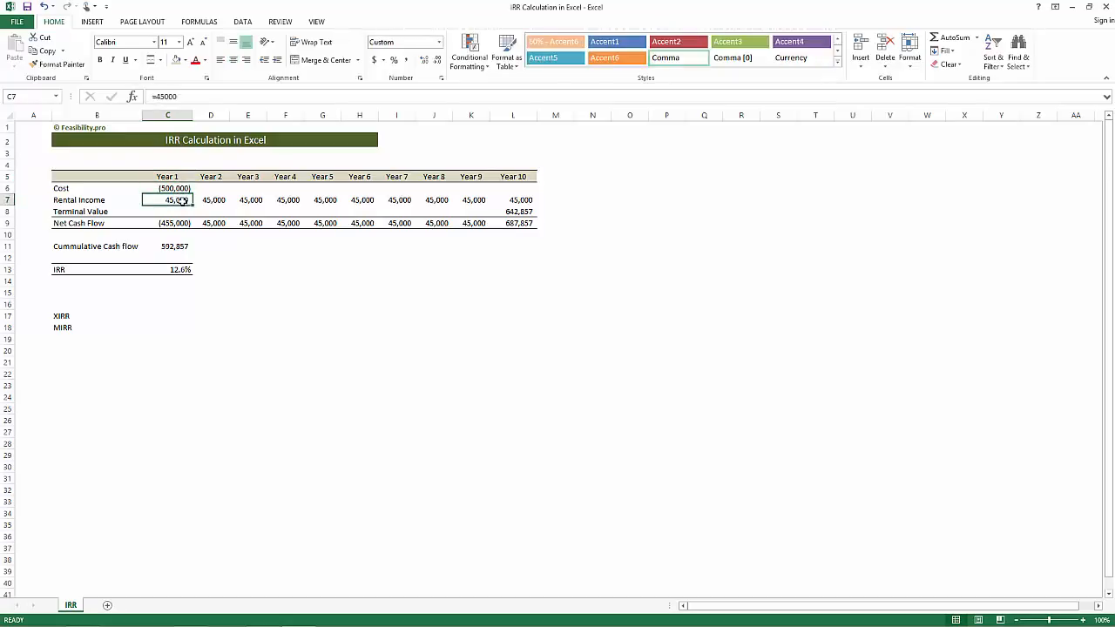
{"action": "left_click", "coordinate": [176, 189]}
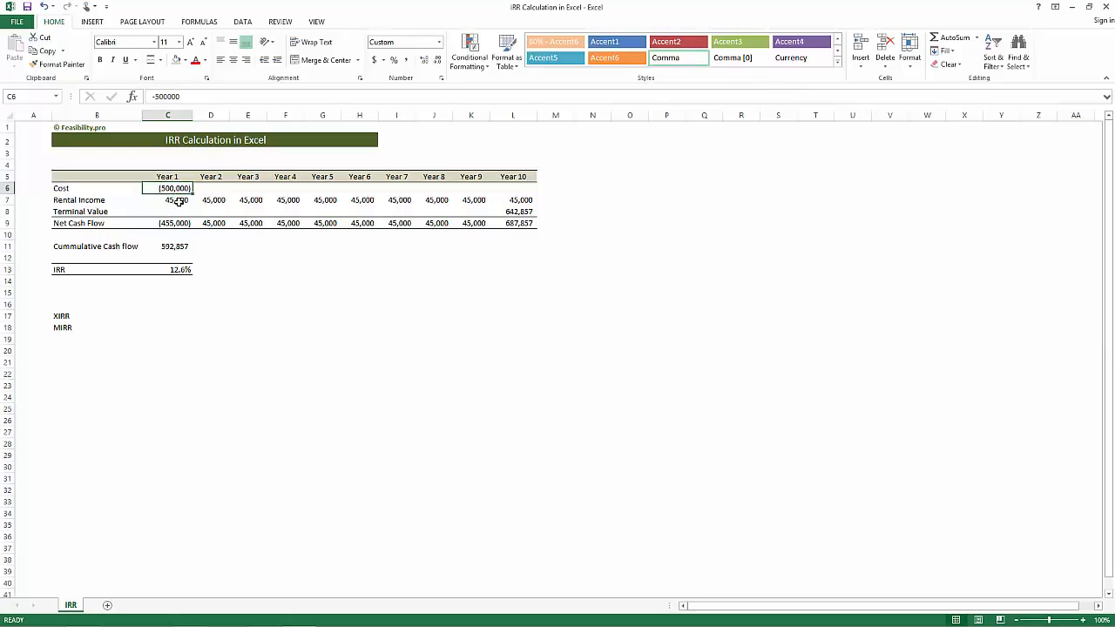
{"action": "left_click", "coordinate": [178, 201]}
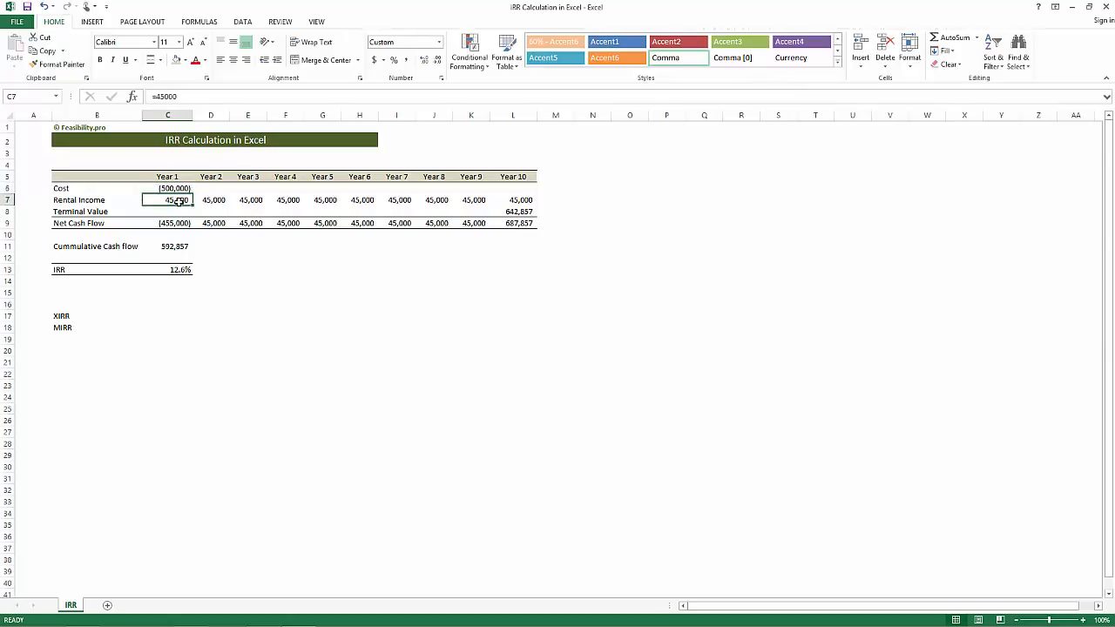
{"action": "left_click", "coordinate": [174, 189]}
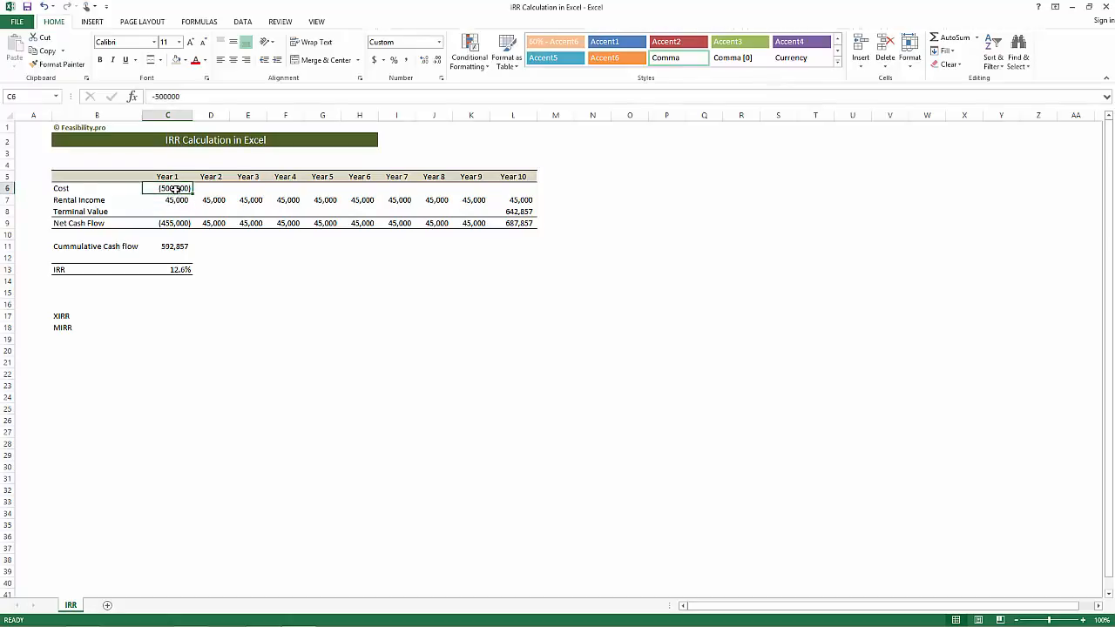
{"action": "left_click", "coordinate": [178, 200]}
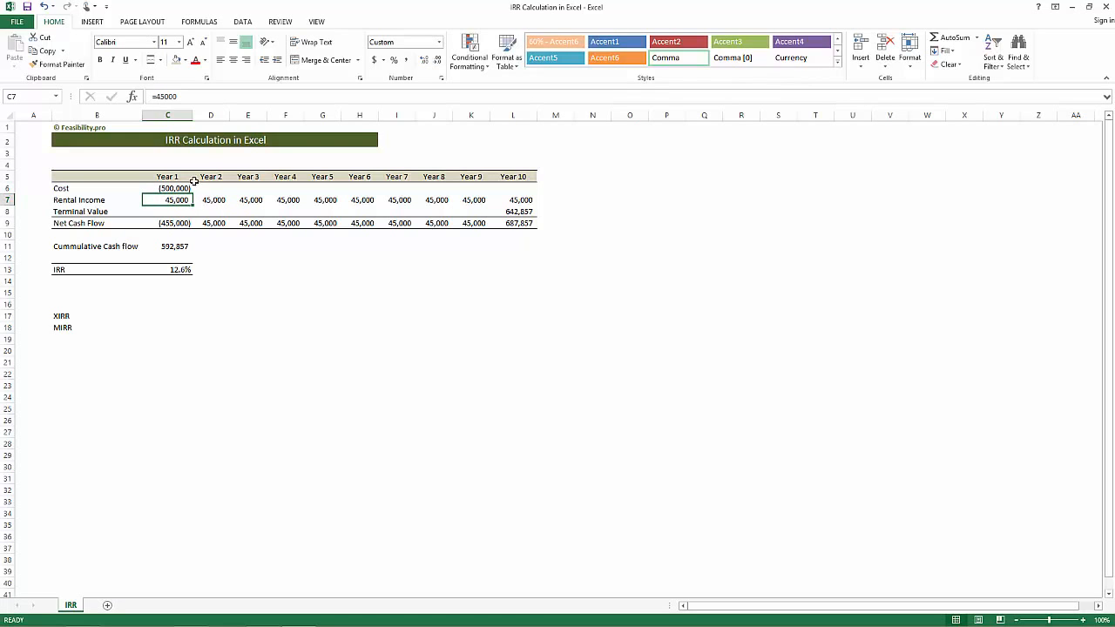
{"action": "left_click", "coordinate": [184, 178]}
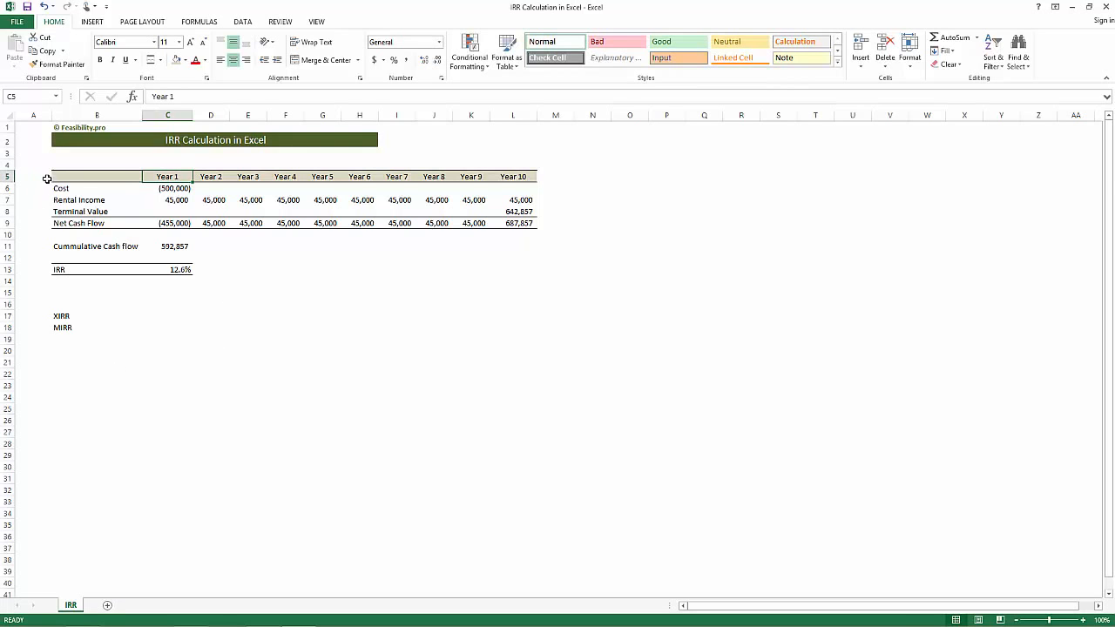
Copy rows 5 to 13 with the cash flow table and IRR, and insert the copied rows at row 17
{"action": "left_click_drag", "start_coordinate": [7, 177], "coordinate": [4, 272]}
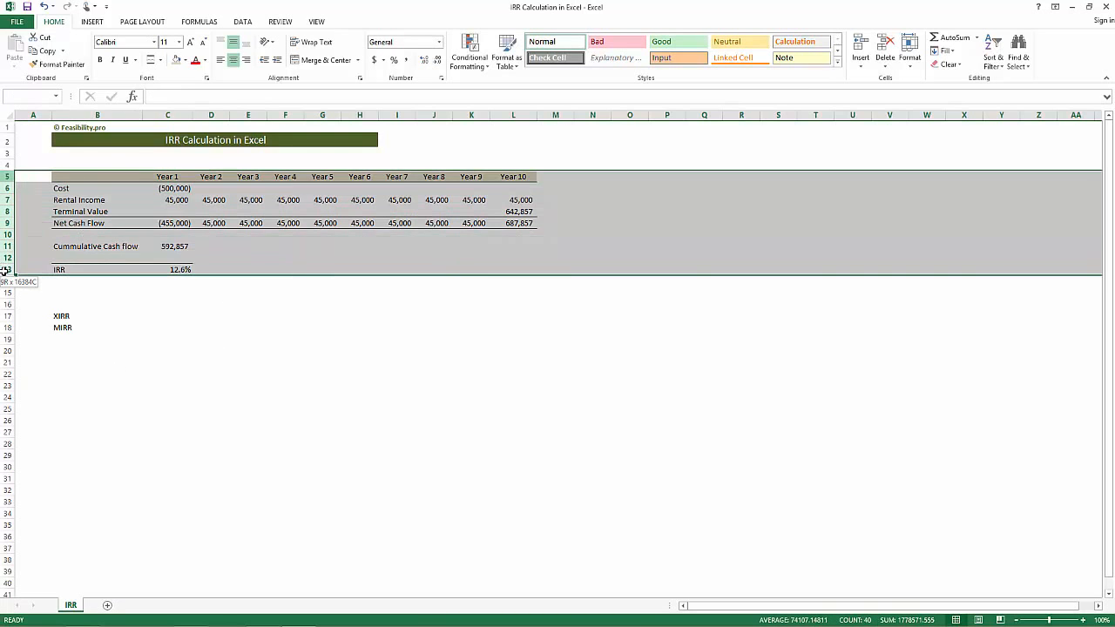
{"action": "right_click", "coordinate": [218, 195]}
{"action": "left_click", "coordinate": [254, 215]}
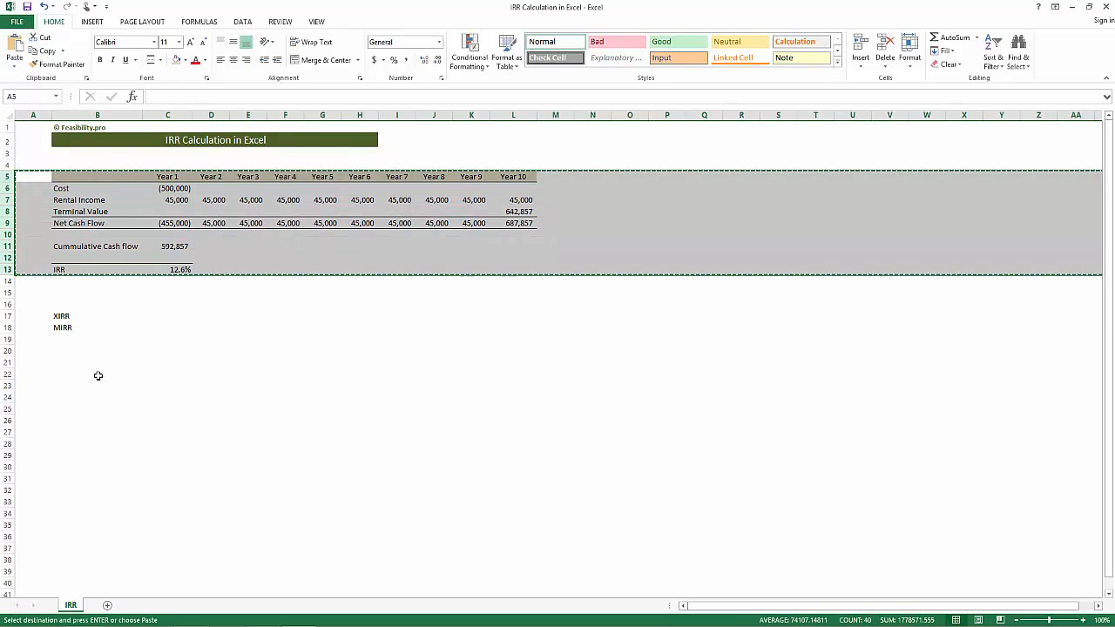
{"action": "scroll", "coordinate": [52, 288], "scroll_direction": "down", "scroll_amount": 2}
{"action": "left_click", "coordinate": [7, 242]}
{"action": "right_click", "coordinate": [13, 243]}
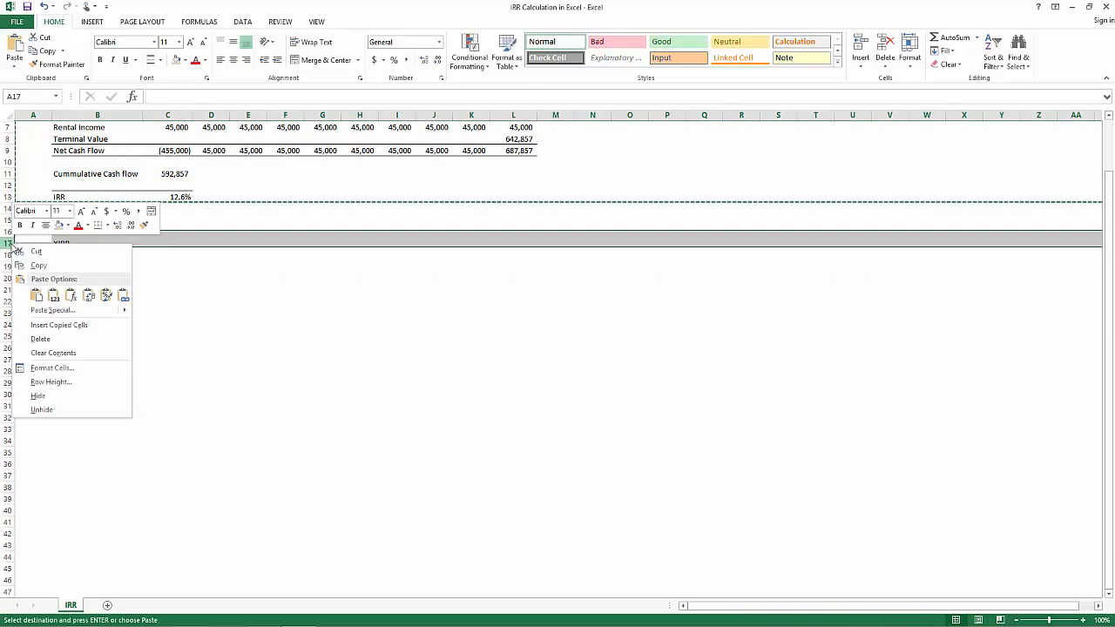
{"action": "left_click", "coordinate": [81, 325]}
Clear the leftover XIRR and MIRR labels from B26:B27
{"action": "left_click", "coordinate": [156, 377]}
{"action": "left_click", "coordinate": [68, 349]}
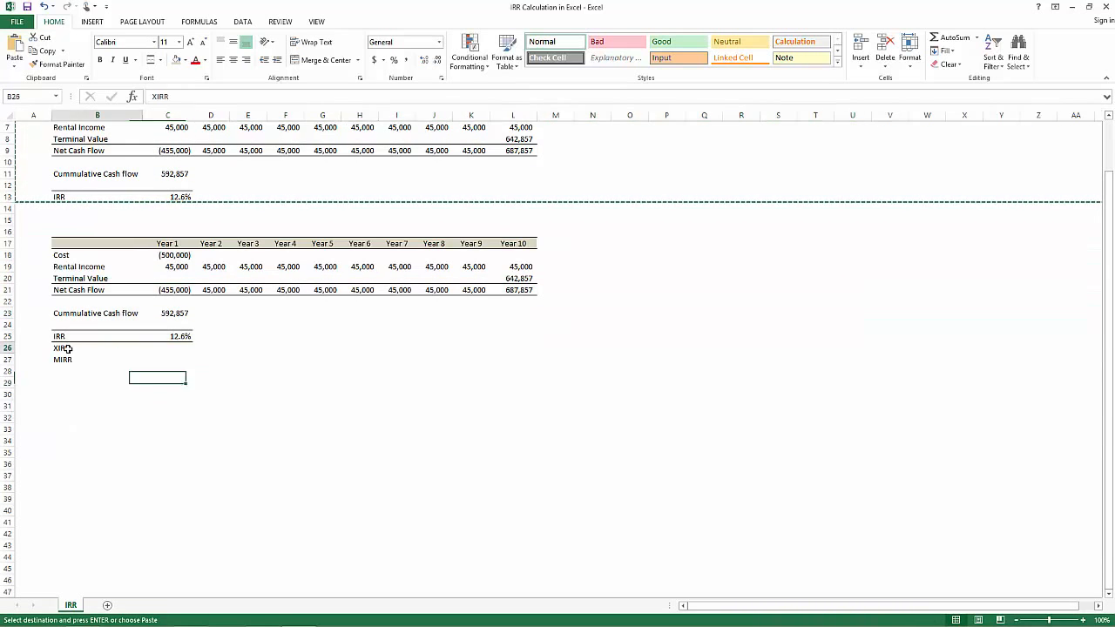
{"action": "left_click_drag", "start_coordinate": [68, 348], "coordinate": [70, 359]}
{"action": "key", "text": "Delete"}
Change the label in B25 of the copied table to XIRR
{"action": "left_click", "coordinate": [50, 337]}
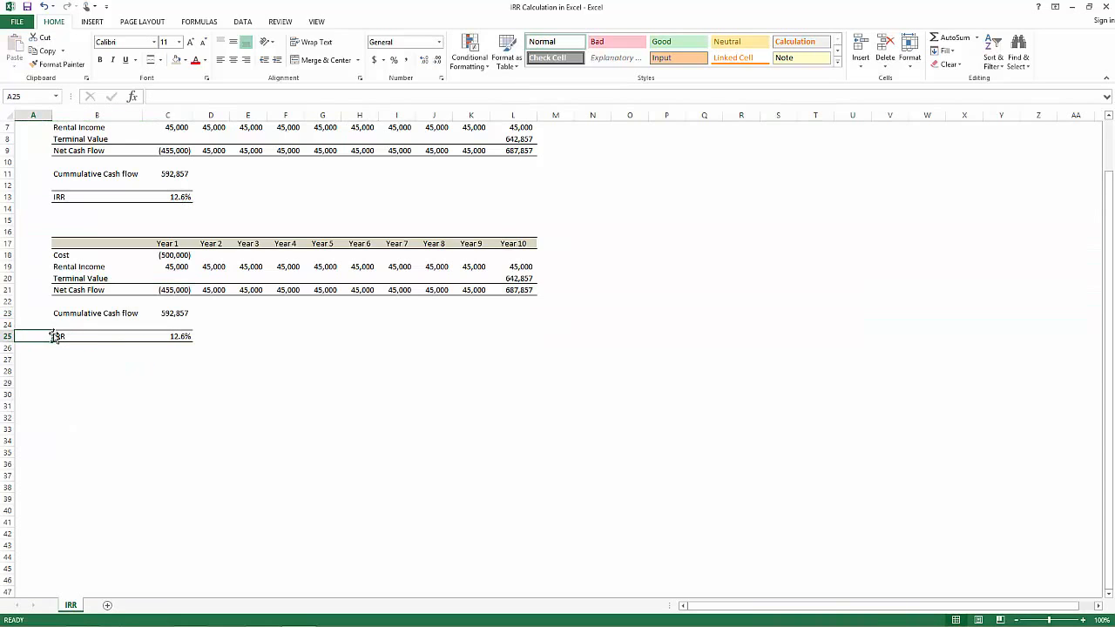
{"action": "double_click", "coordinate": [53, 336]}
{"action": "double_click", "coordinate": [54, 337]}
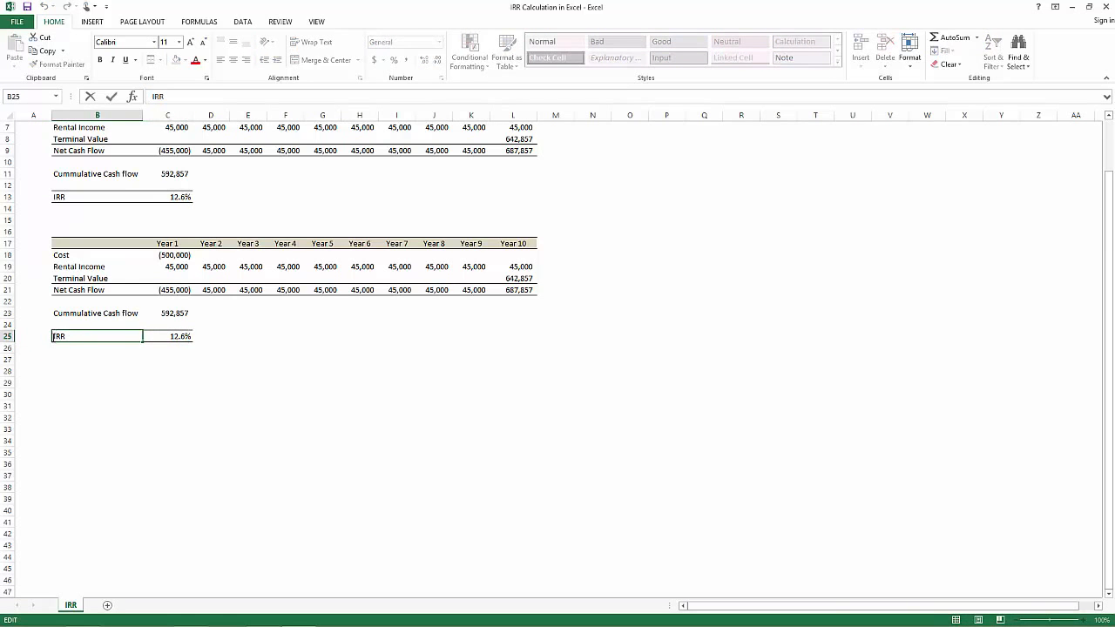
{"action": "type", "text": "X"}
{"action": "key", "text": "Return"}
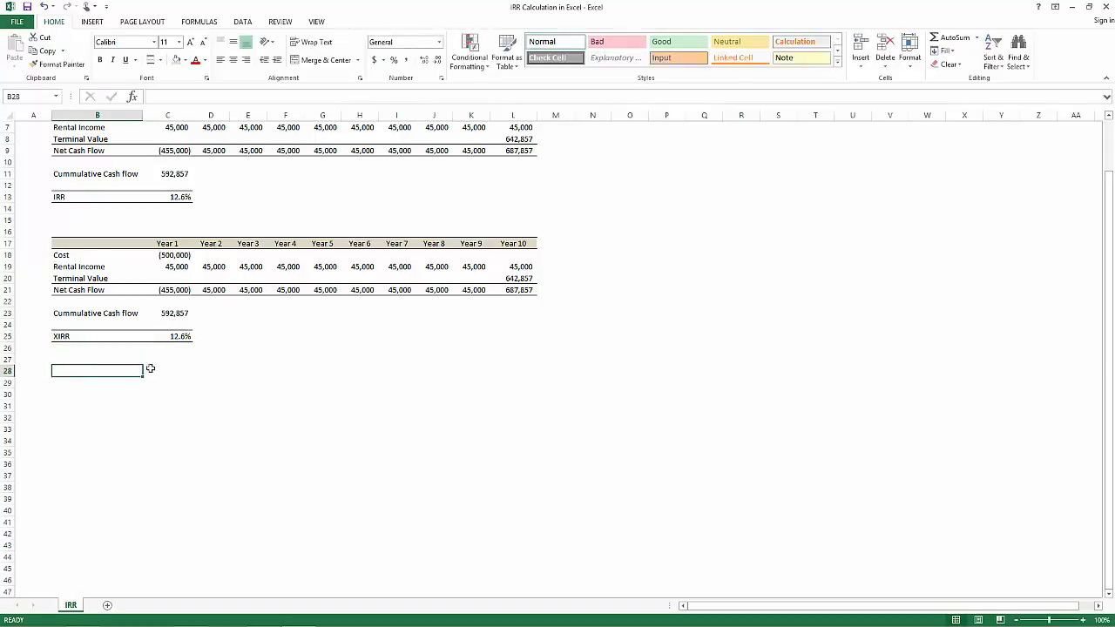
Replace the first year header in C17 with the formula =TODAY()
{"action": "left_click", "coordinate": [181, 244]}
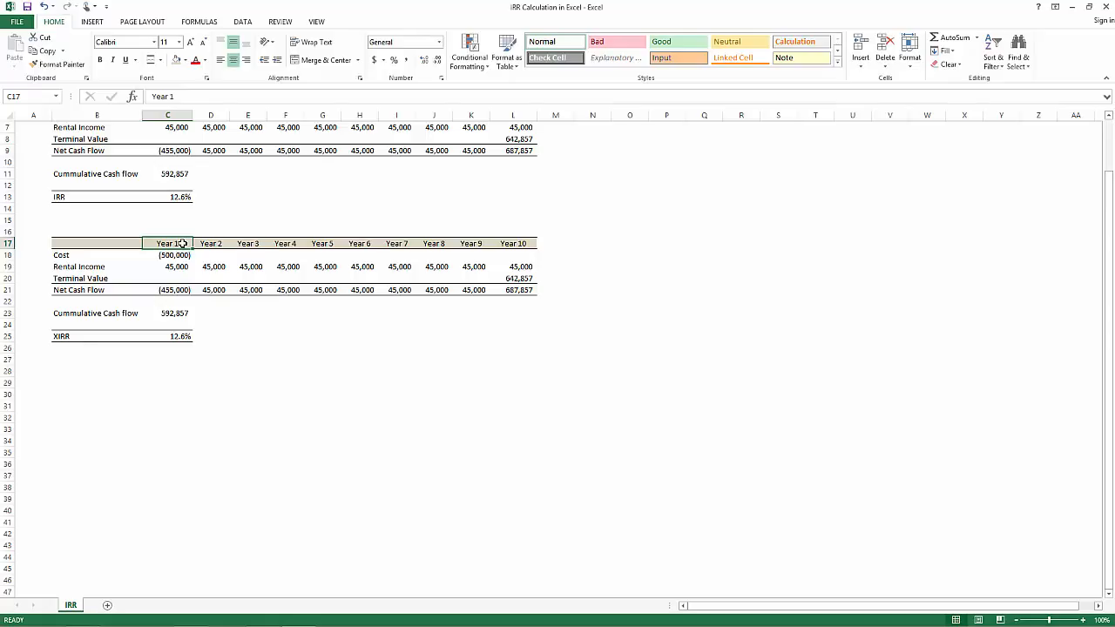
{"action": "type", "text": "="}
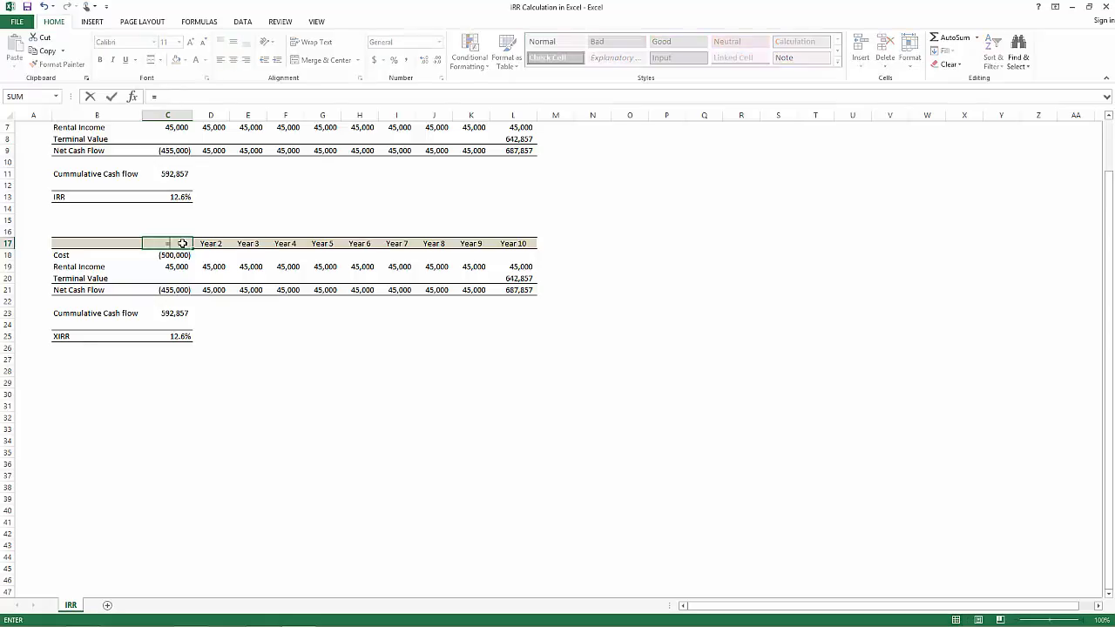
{"action": "type", "text": "today"}
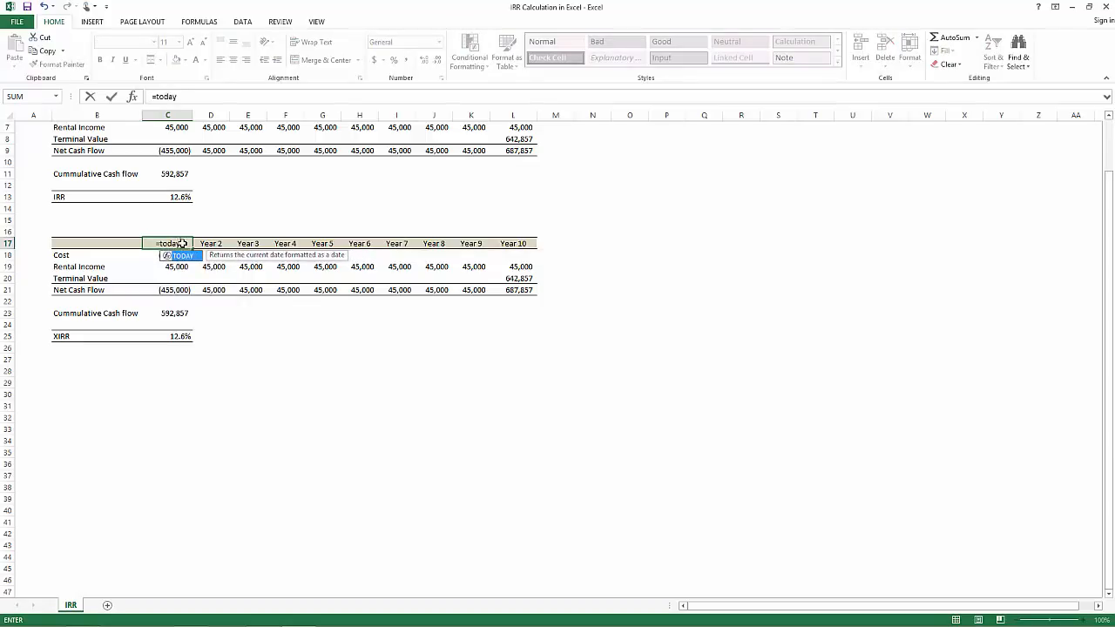
{"action": "type", "text": "()"}
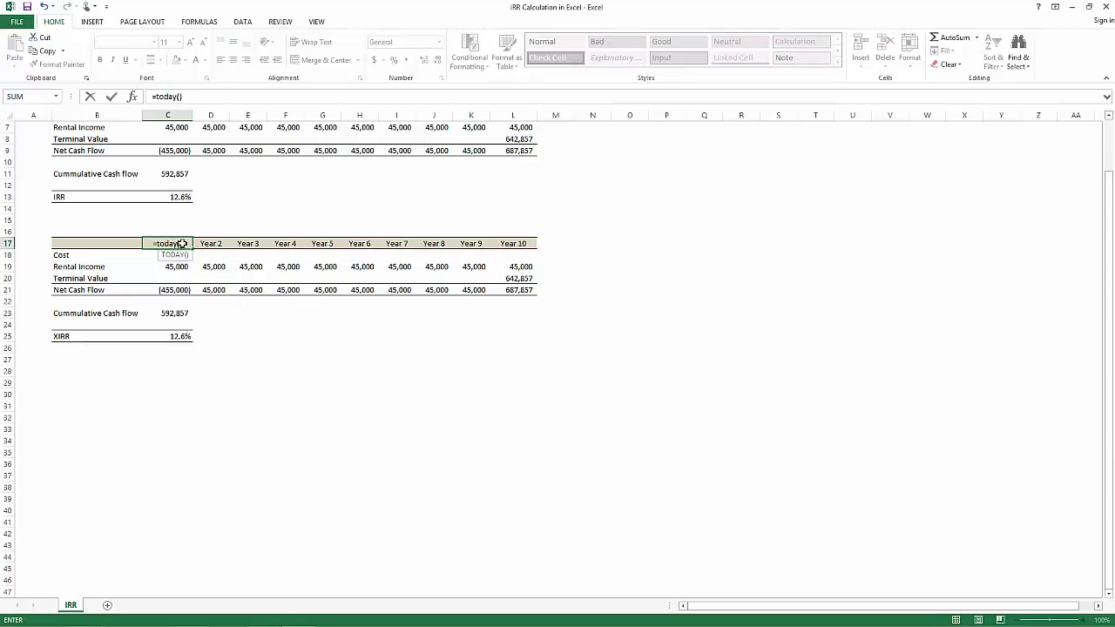
{"action": "key", "text": "ctrl+Return"}
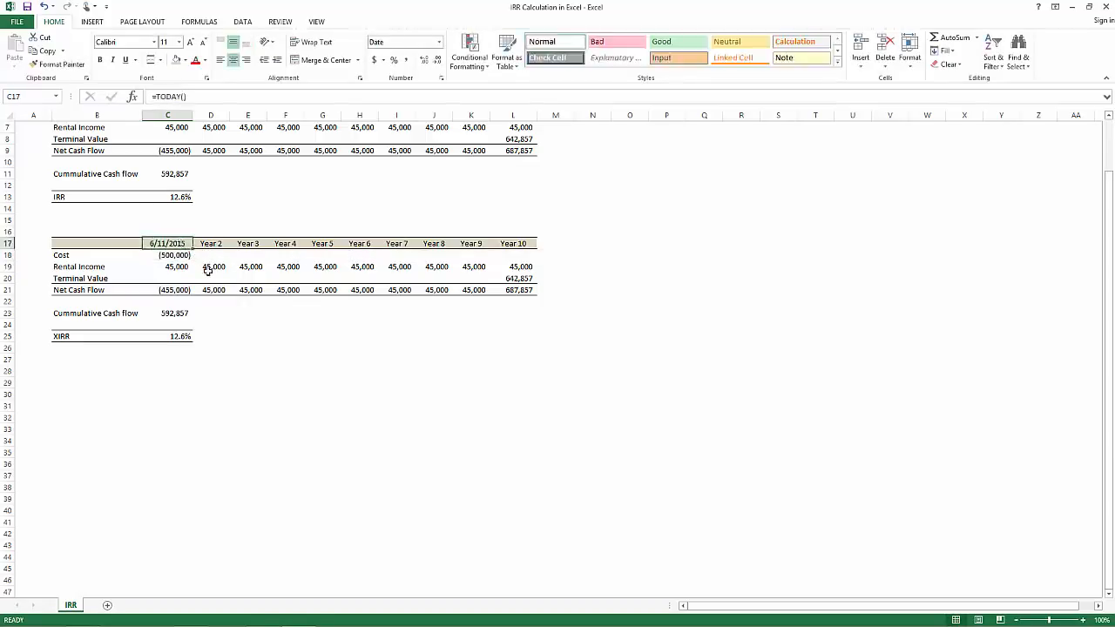
Format the date in C17 with the 14-Mar-12 date type
{"action": "right_click", "coordinate": [183, 247]}
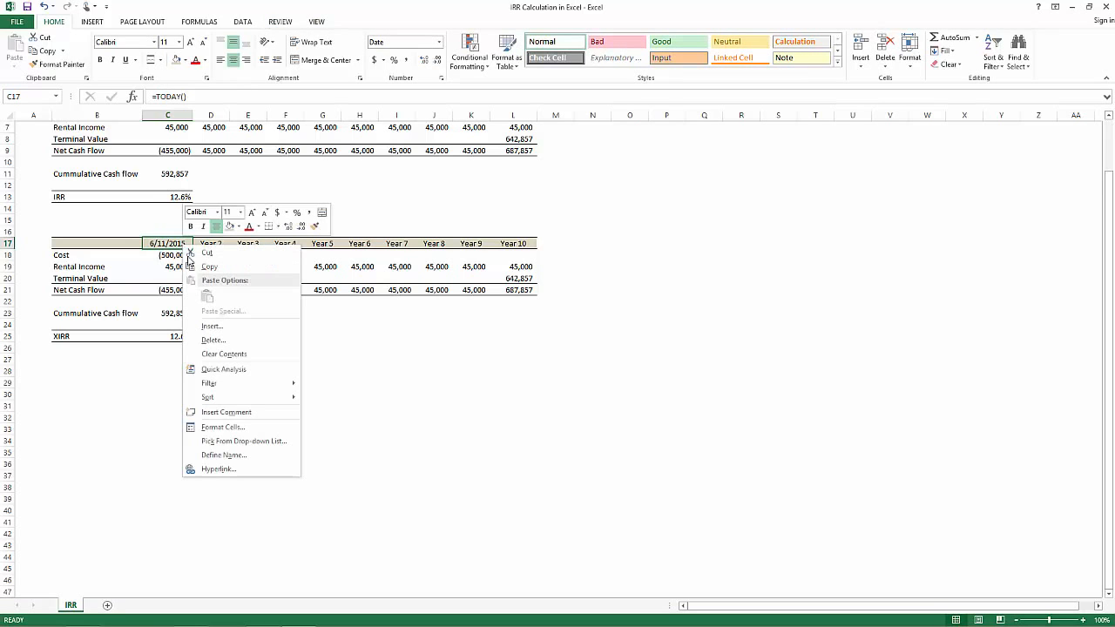
{"action": "left_click", "coordinate": [257, 427]}
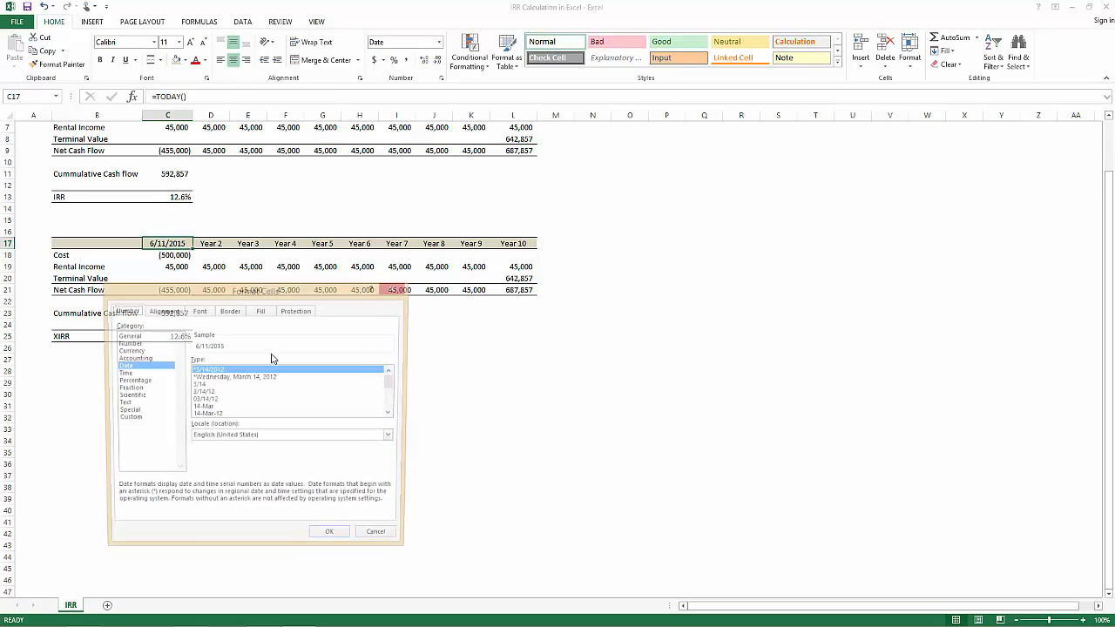
{"action": "left_click", "coordinate": [250, 415]}
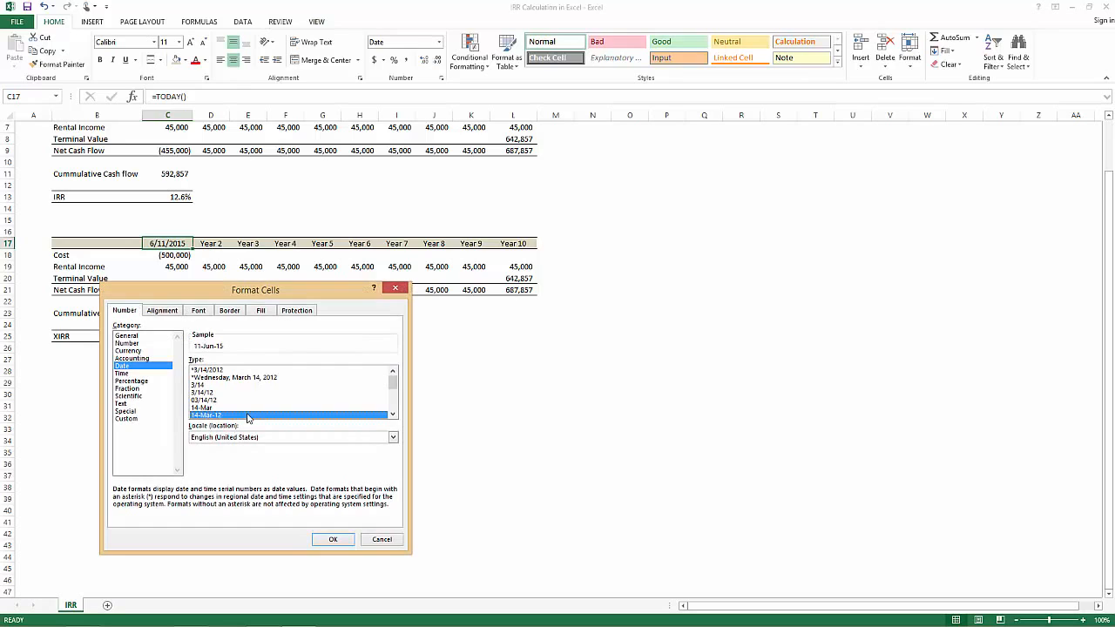
{"action": "left_click", "coordinate": [333, 539]}
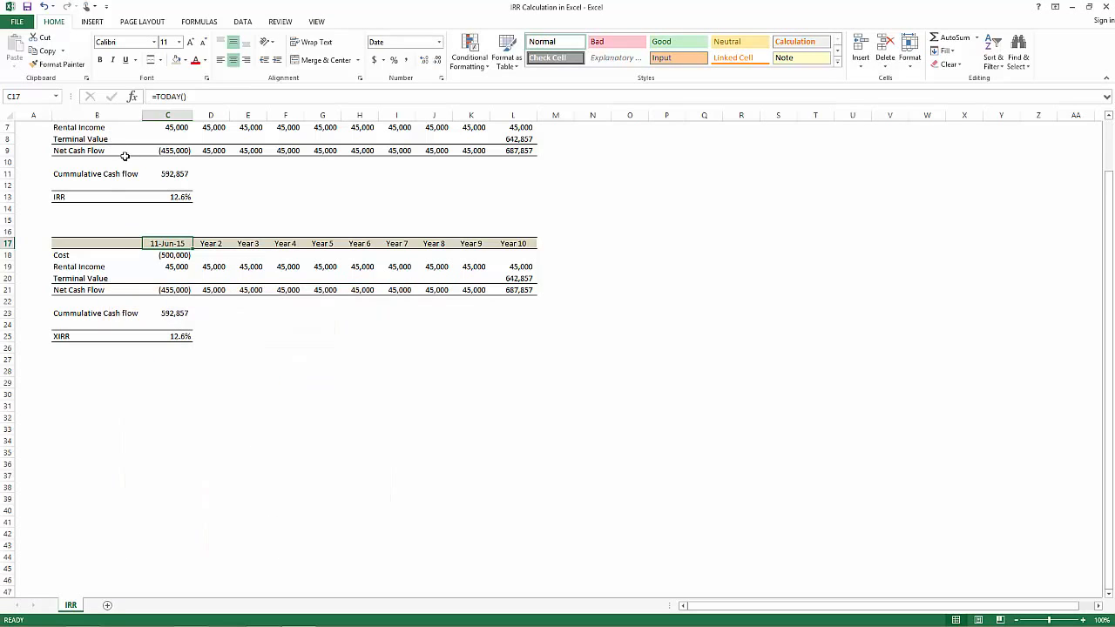
Set the first-period rental income in C19 of the copied table to 0
{"action": "left_click", "coordinate": [184, 266]}
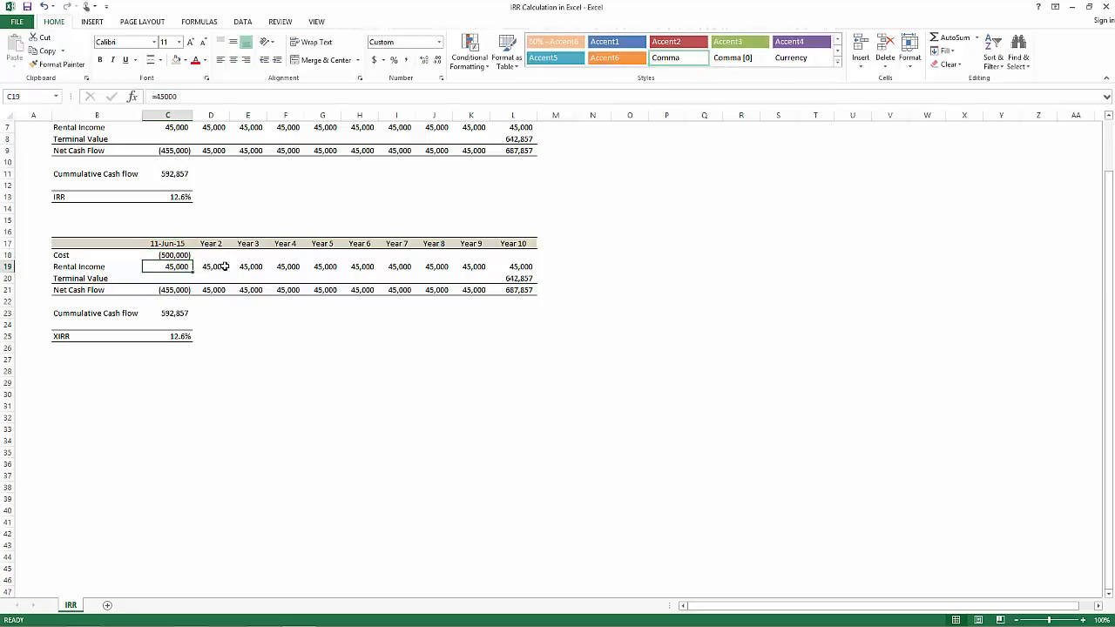
{"action": "left_click", "coordinate": [211, 243]}
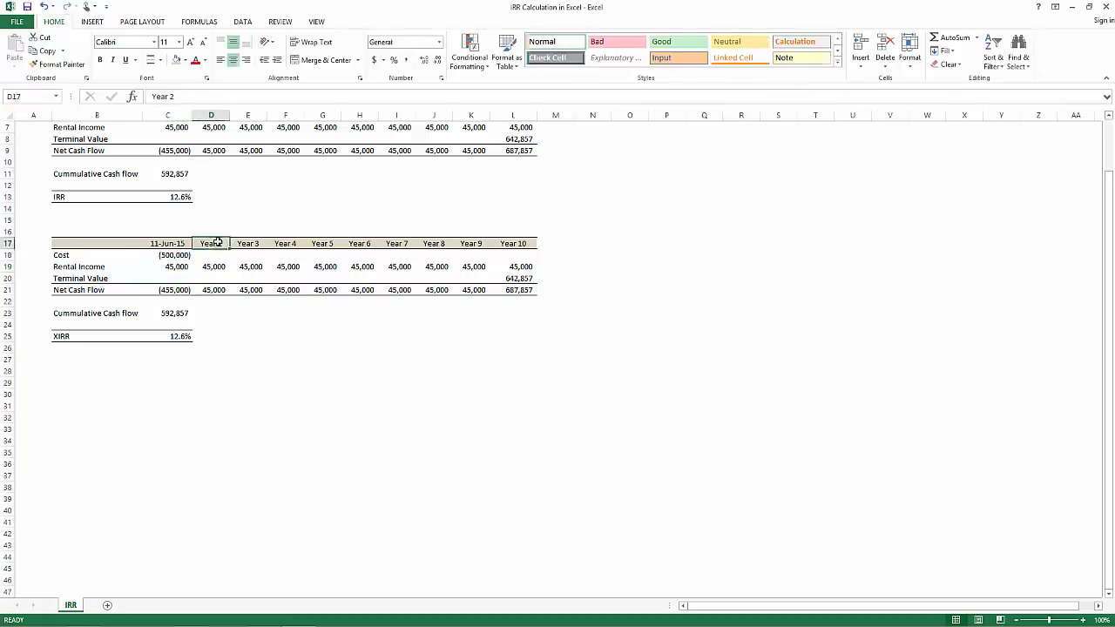
{"action": "left_click", "coordinate": [245, 243]}
{"action": "left_click", "coordinate": [218, 242]}
{"action": "left_click", "coordinate": [174, 267]}
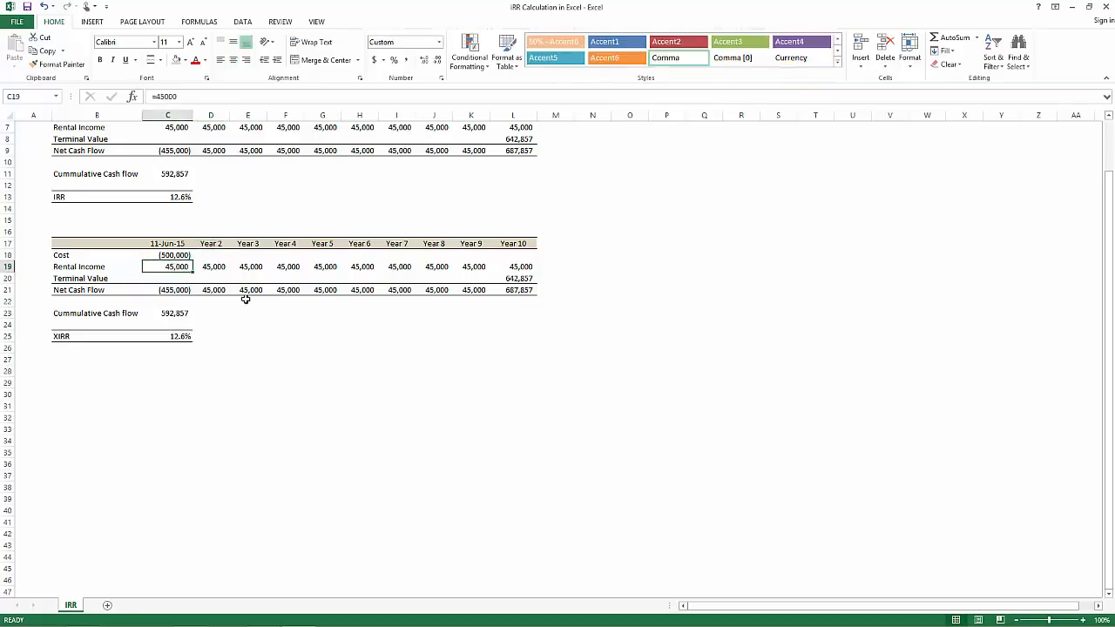
{"action": "type", "text": "0"}
{"action": "key", "text": "Return"}
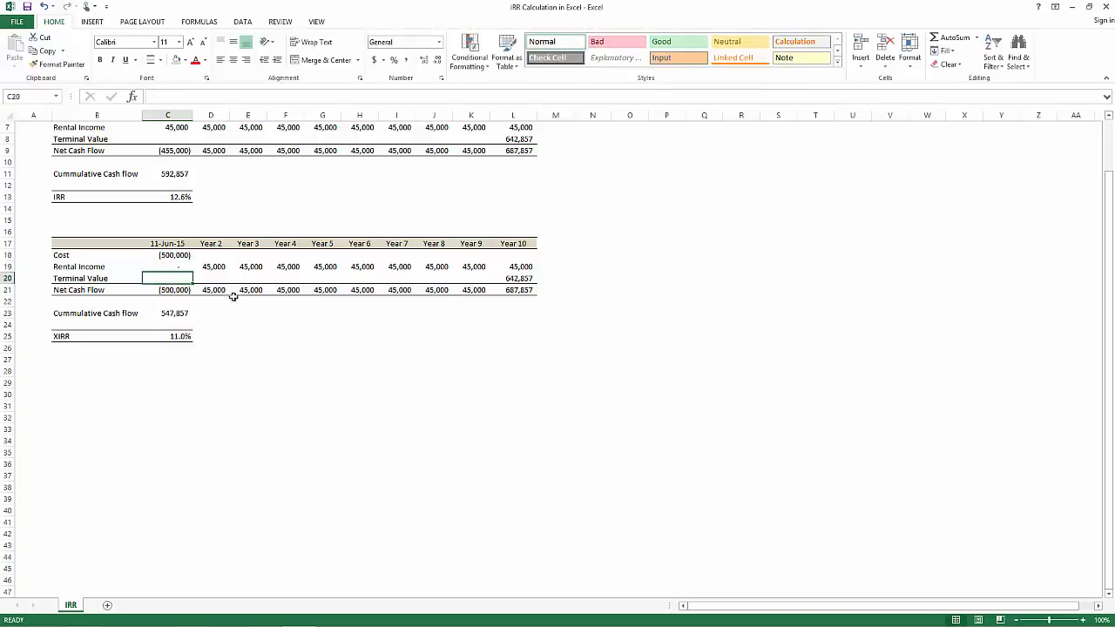
Replace the Year 2 header in D17 with the date 12/31/2015
{"action": "left_click", "coordinate": [212, 245]}
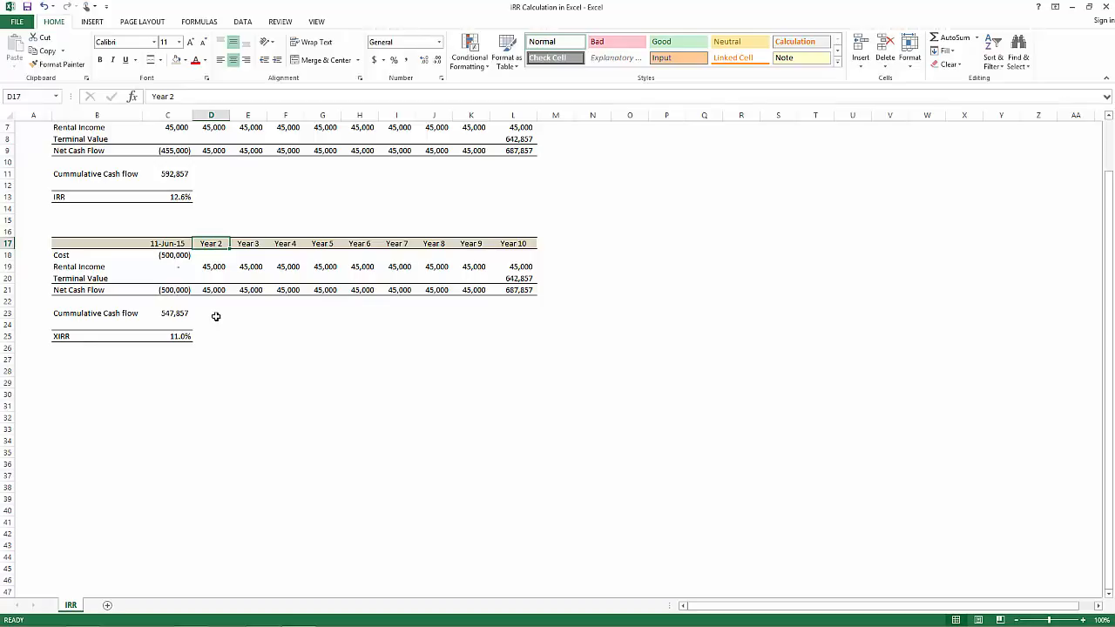
{"action": "type", "text": "12/"}
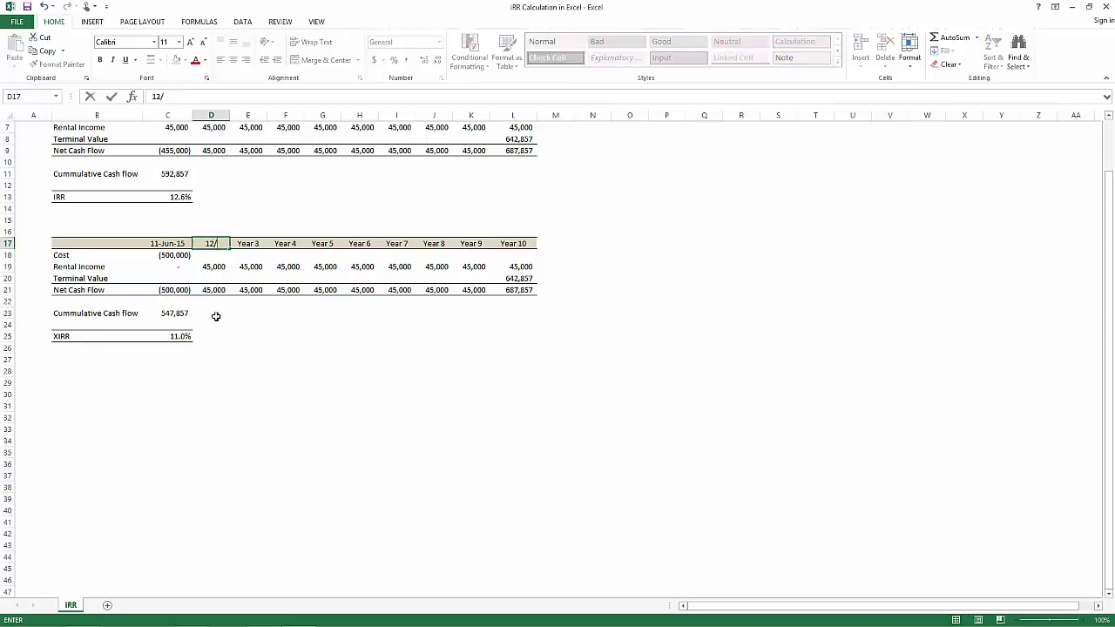
{"action": "type", "text": "31"}
{"action": "type", "text": "/2015"}
{"action": "key", "text": "Return"}
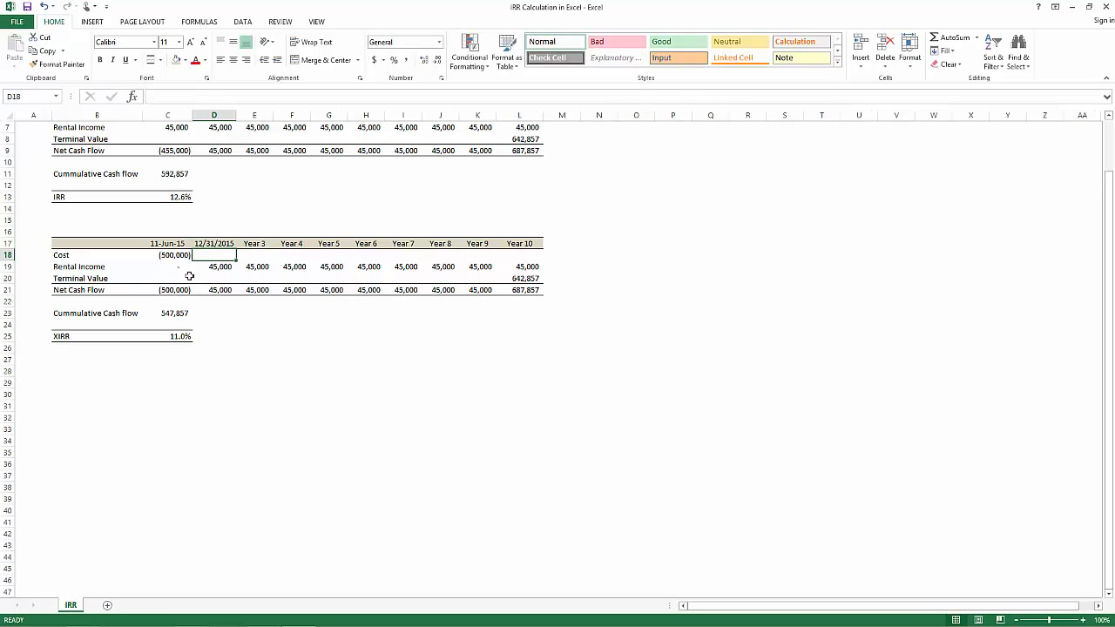
Copy the date format of C17 to the date in D17
{"action": "left_click", "coordinate": [164, 243]}
{"action": "left_click", "coordinate": [60, 66]}
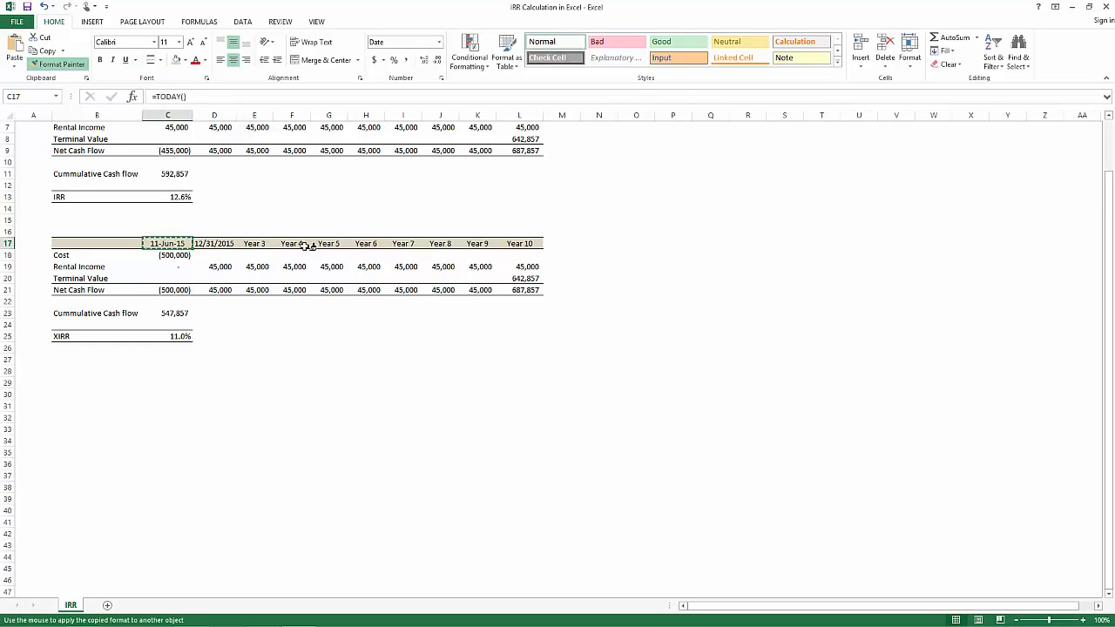
{"action": "left_click", "coordinate": [228, 244]}
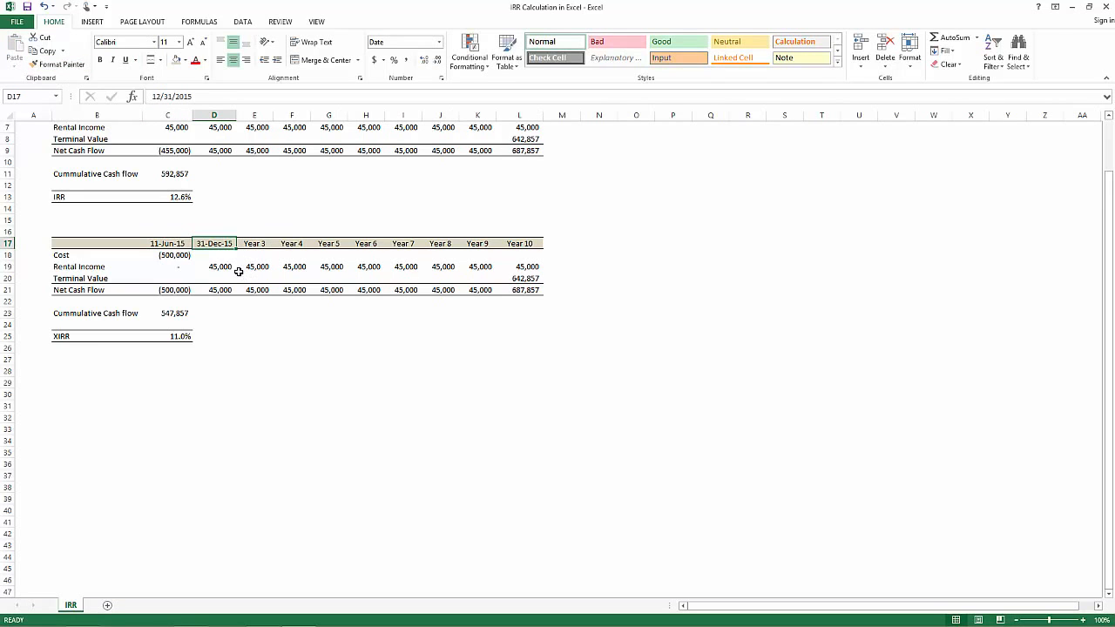
{"action": "left_click", "coordinate": [223, 266]}
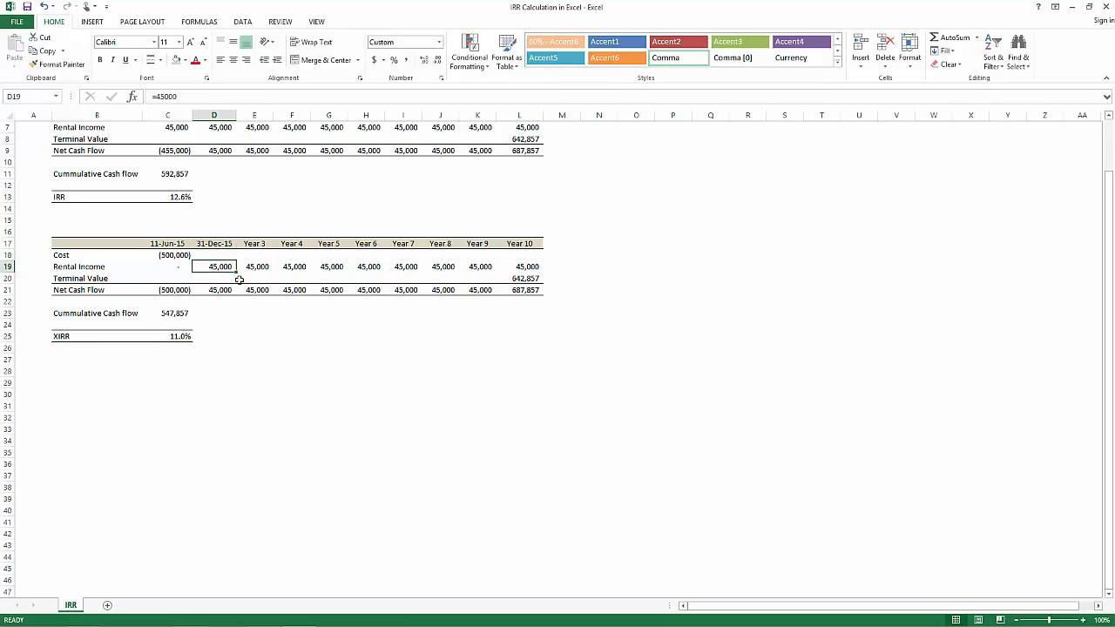
Try to fill the headers E17:L17 as a series from the date in D17
{"action": "left_click", "coordinate": [253, 245]}
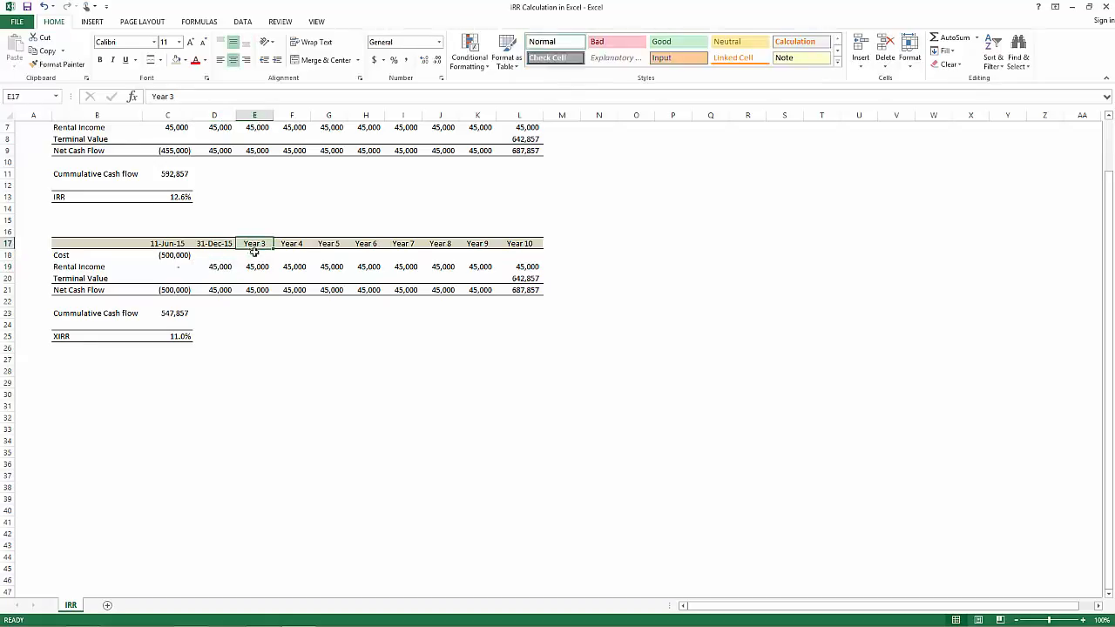
{"action": "left_click", "coordinate": [228, 245]}
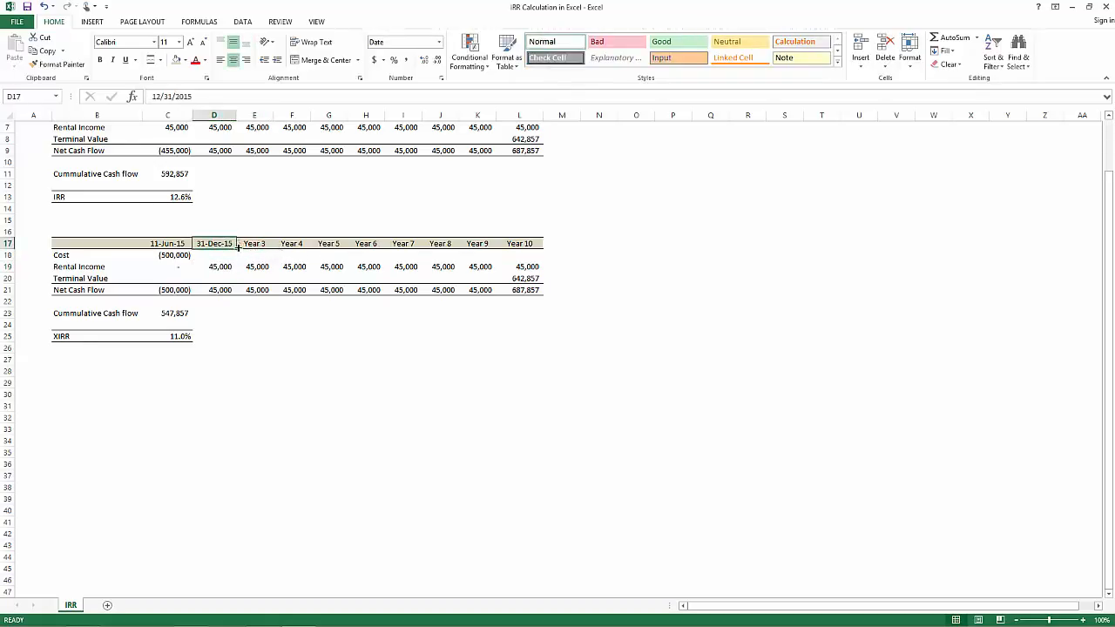
{"action": "left_click_drag", "start_coordinate": [236, 250], "coordinate": [538, 243]}
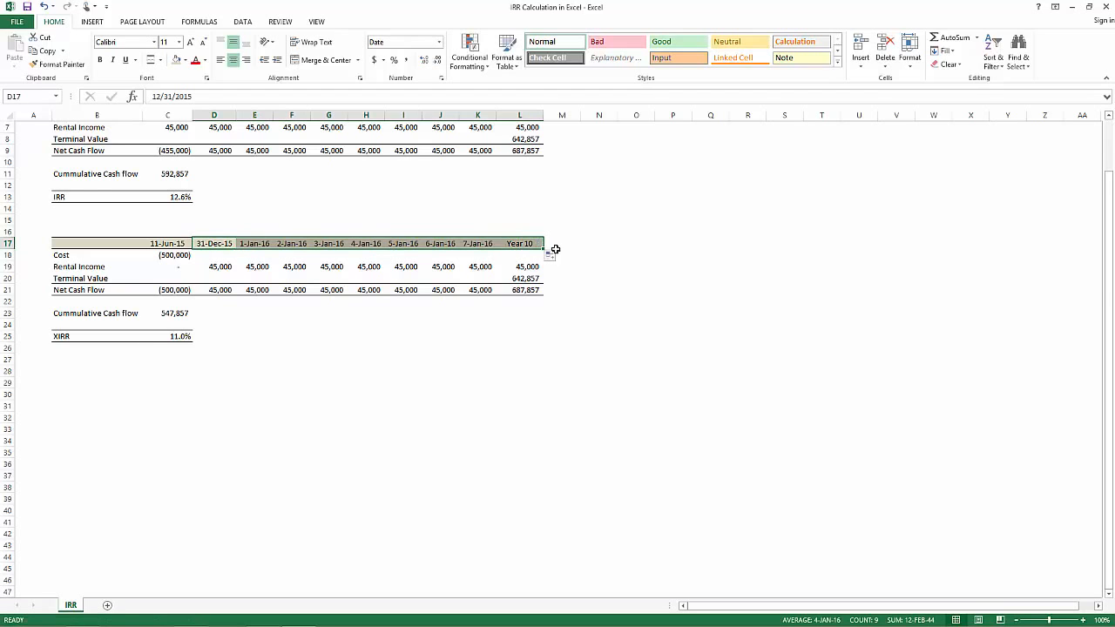
{"action": "left_click", "coordinate": [622, 253]}
{"action": "left_click", "coordinate": [256, 245]}
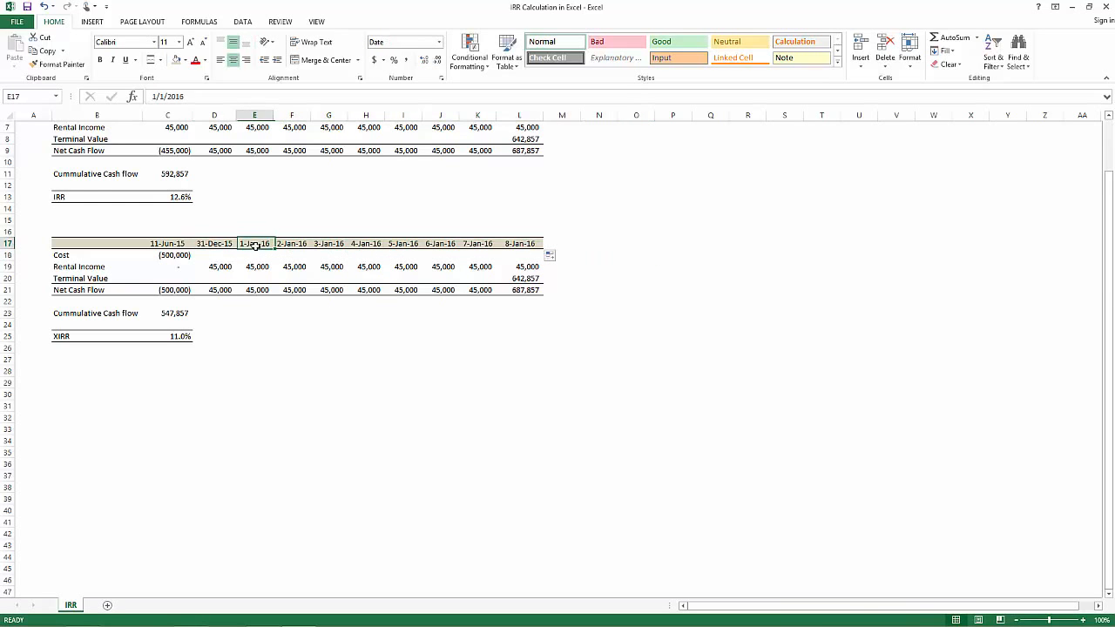
Copy the D17 date into E17:L17 and auto-fit the widths of columns E to L
{"action": "left_click", "coordinate": [224, 243]}
{"action": "key", "text": "ctrl+c"}
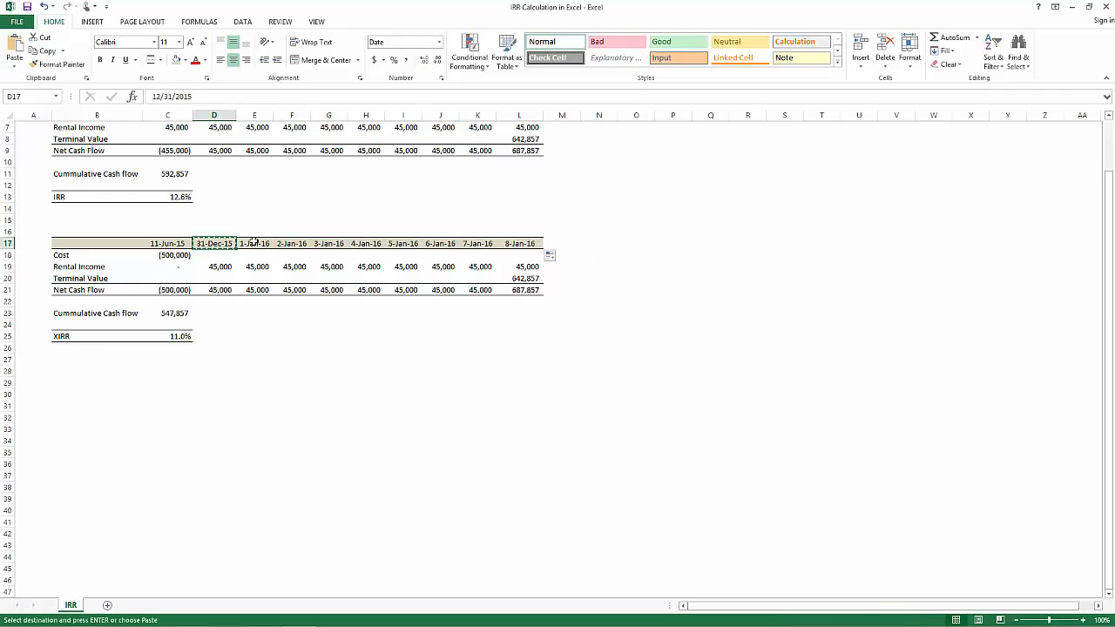
{"action": "left_click_drag", "start_coordinate": [254, 243], "coordinate": [505, 243]}
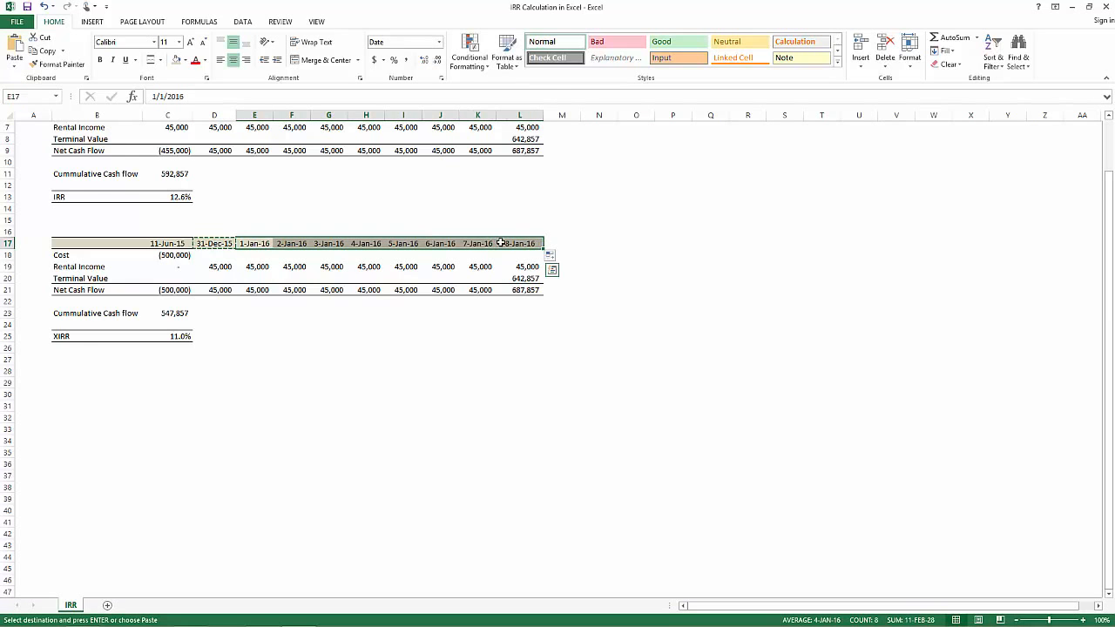
{"action": "key", "text": "ctrl+v"}
{"action": "left_click", "coordinate": [265, 244]}
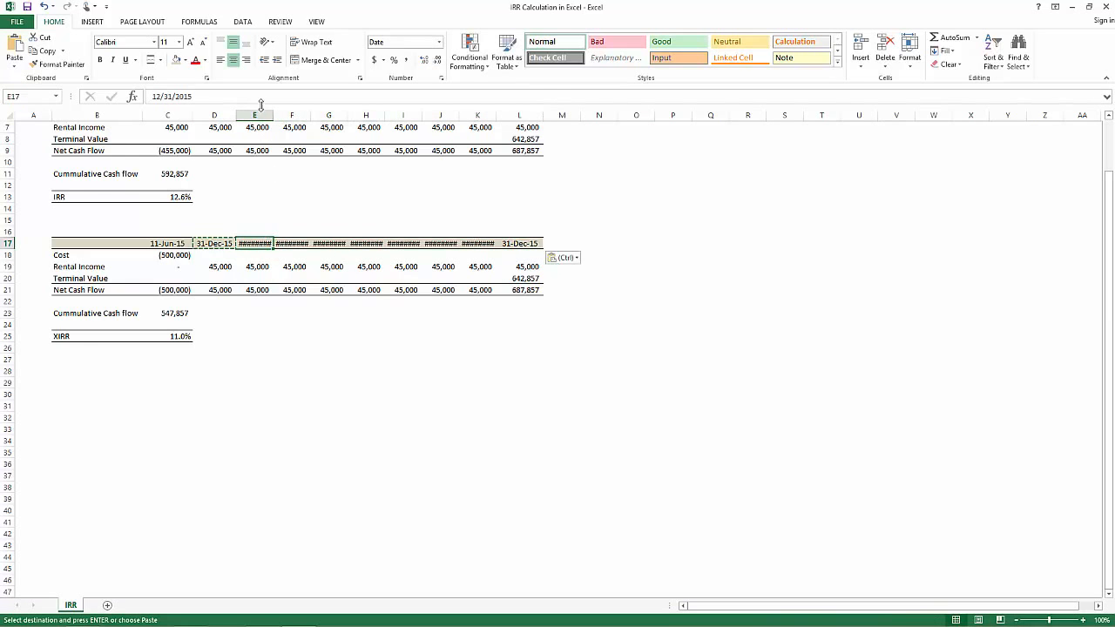
{"action": "left_click_drag", "start_coordinate": [256, 115], "coordinate": [550, 115]}
{"action": "double_click", "coordinate": [550, 115]}
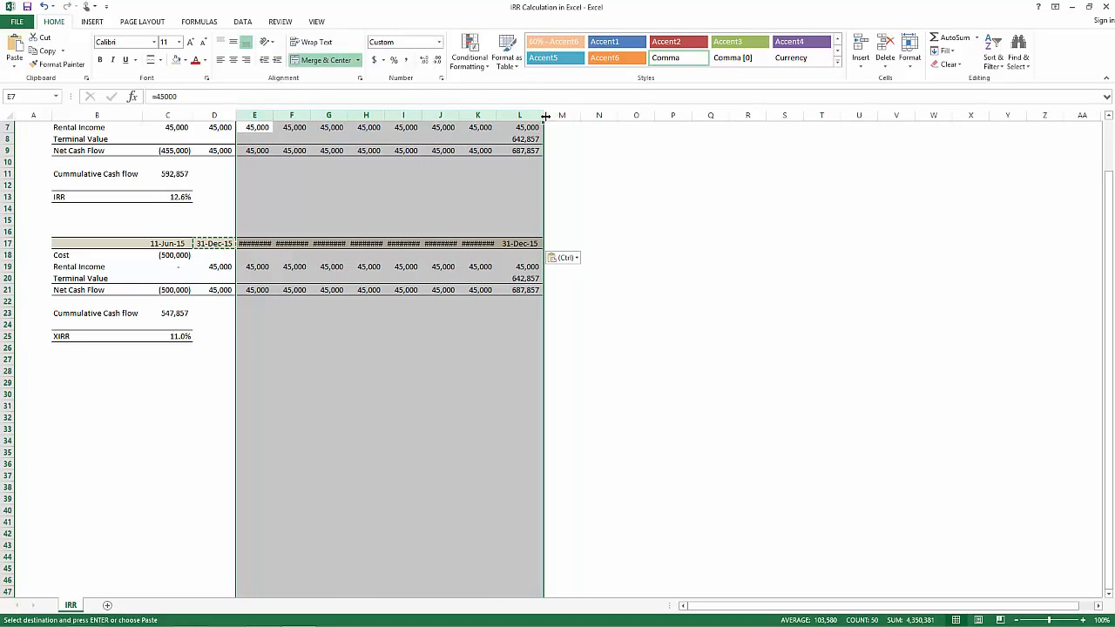
Change the headers in E17:L17 to consecutive year-end dates from 12/31/2016 to 12/31/2023
{"action": "left_click", "coordinate": [266, 247]}
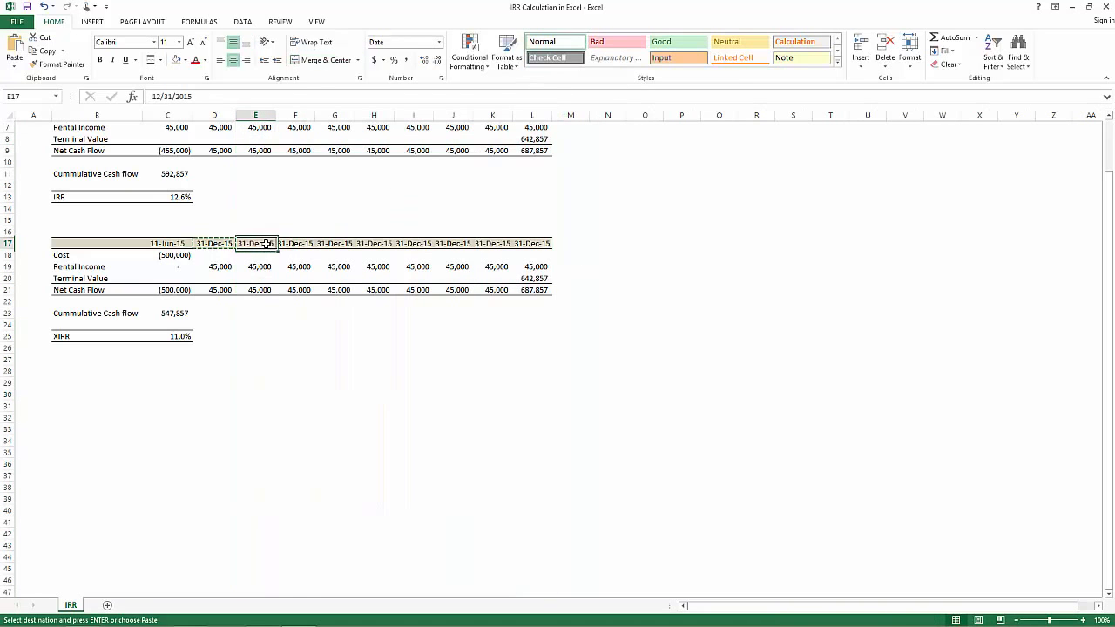
{"action": "left_click", "coordinate": [197, 95]}
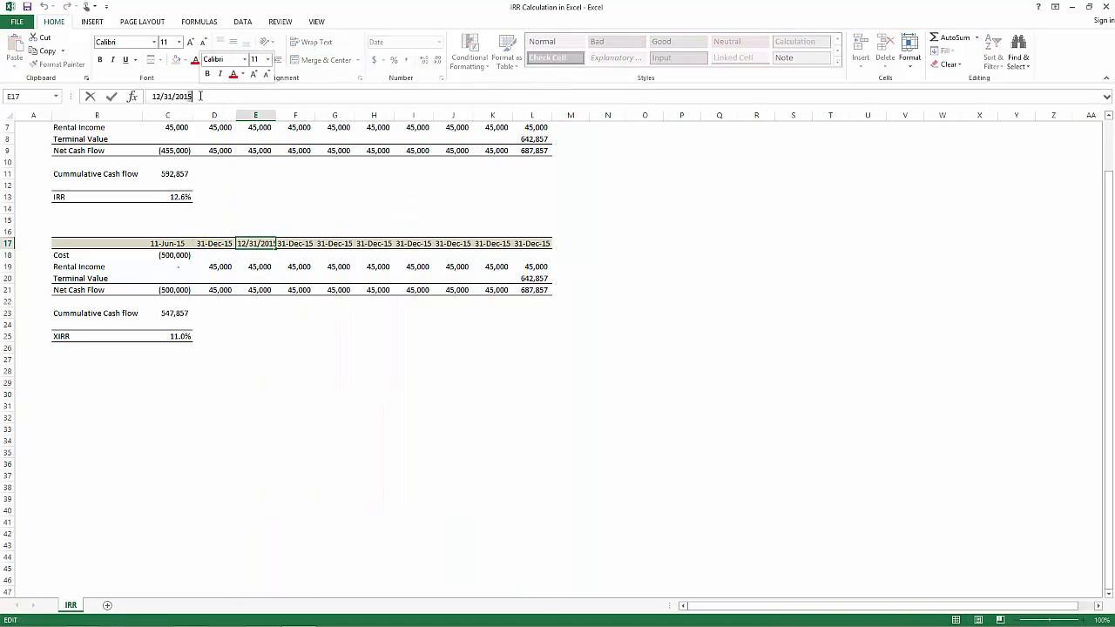
{"action": "key", "text": "BackSpace"}
{"action": "type", "text": "6"}
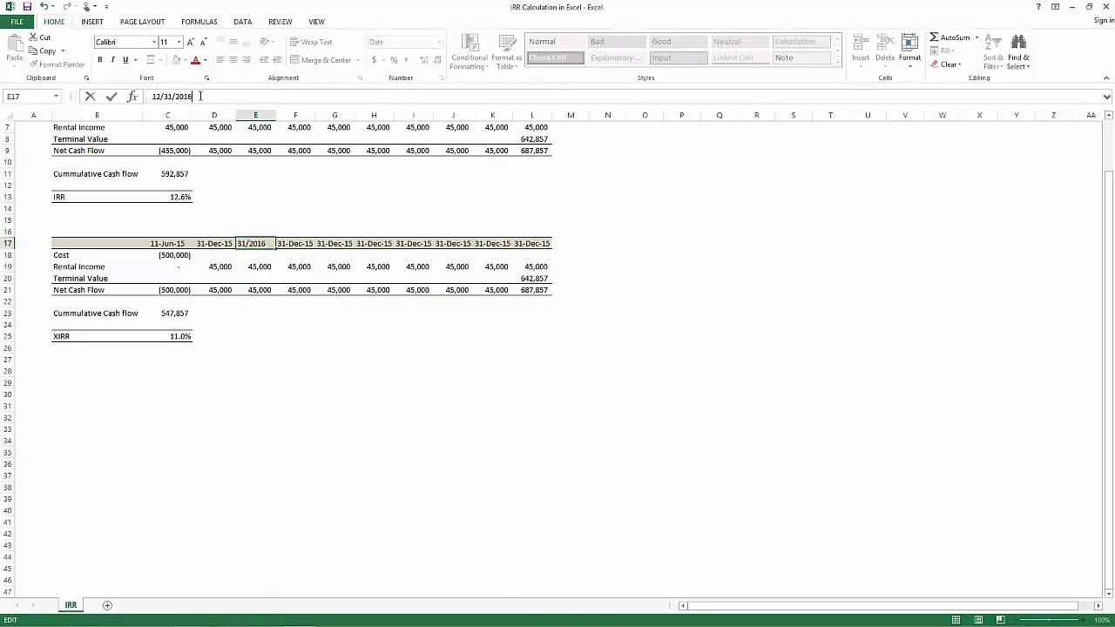
{"action": "key", "text": "Return"}
{"action": "left_click", "coordinate": [527, 244]}
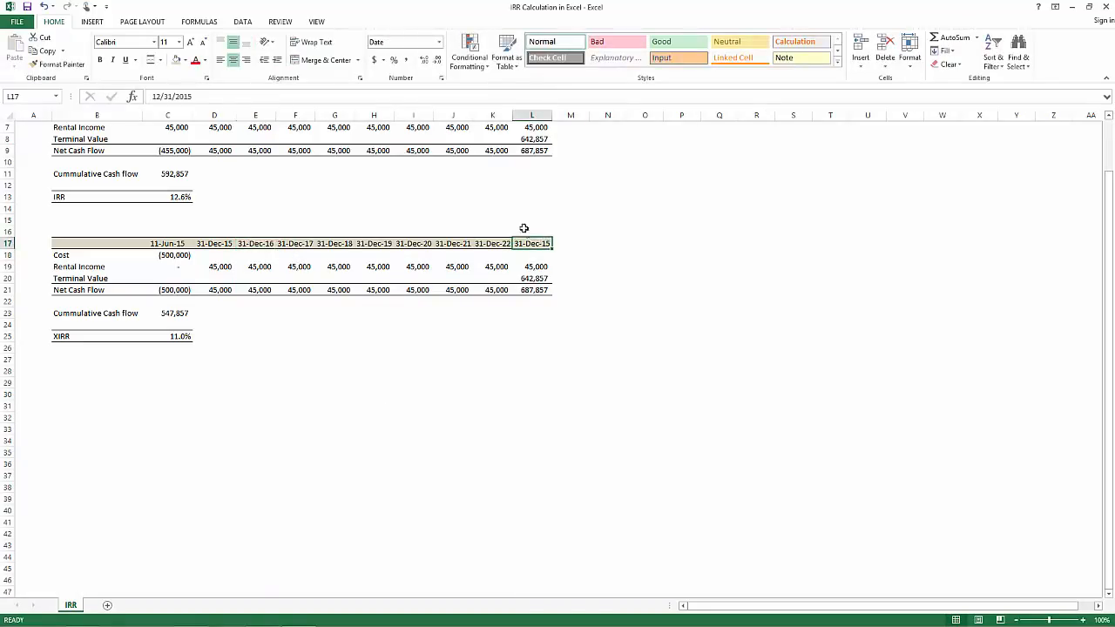
{"action": "left_click", "coordinate": [208, 97]}
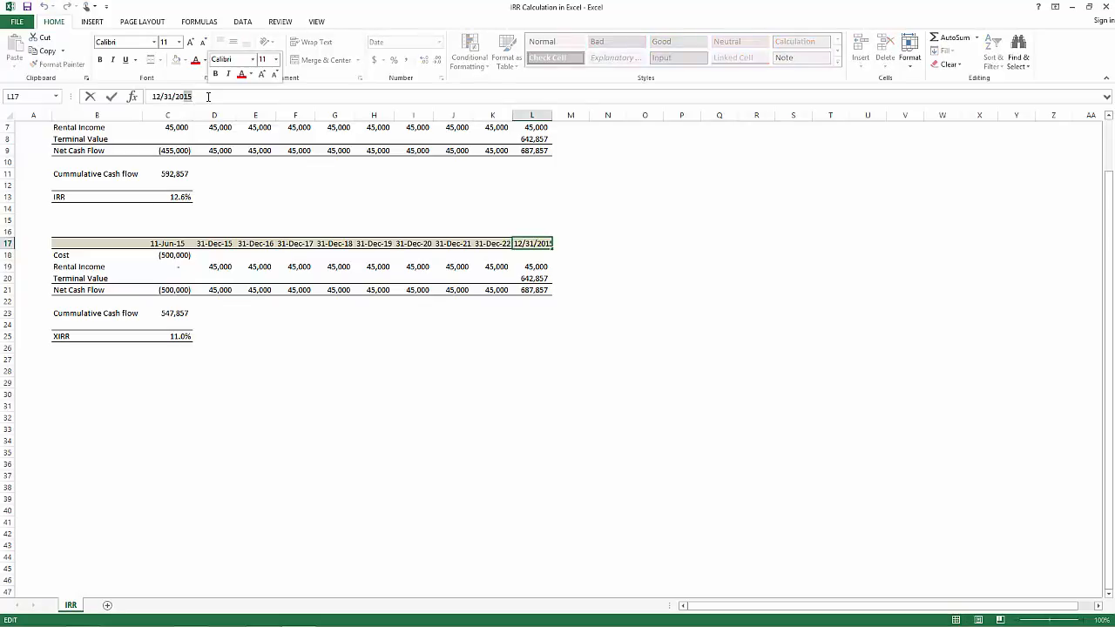
{"action": "type", "text": "23"}
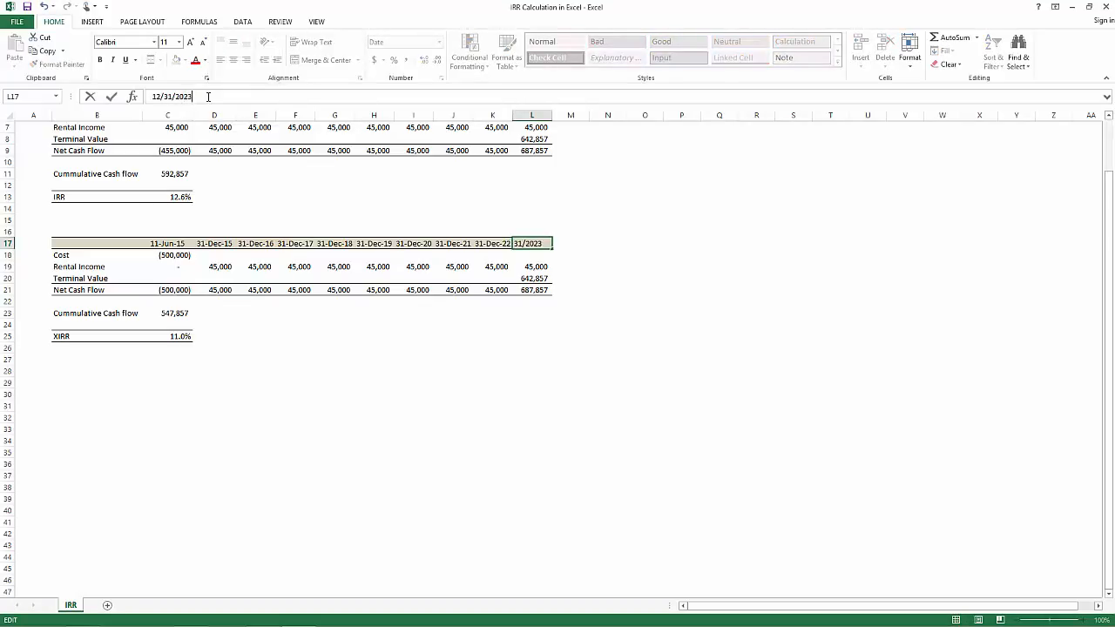
{"action": "key", "text": "Return"}
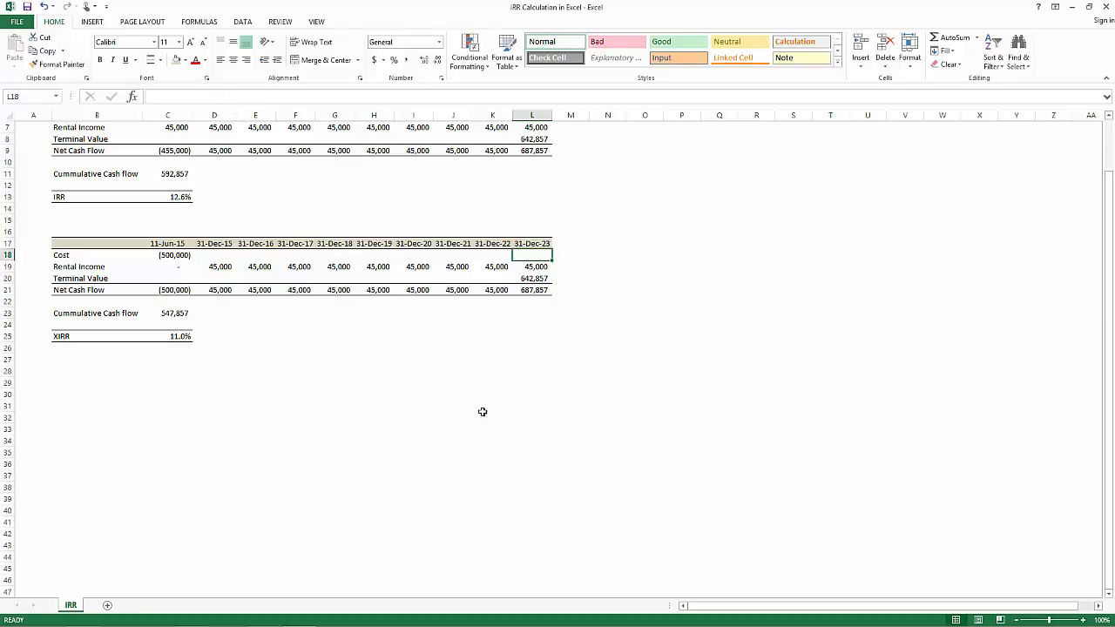
Copy the last date header from L17 into M17 and widen column M to fit the date
{"action": "left_click", "coordinate": [535, 280]}
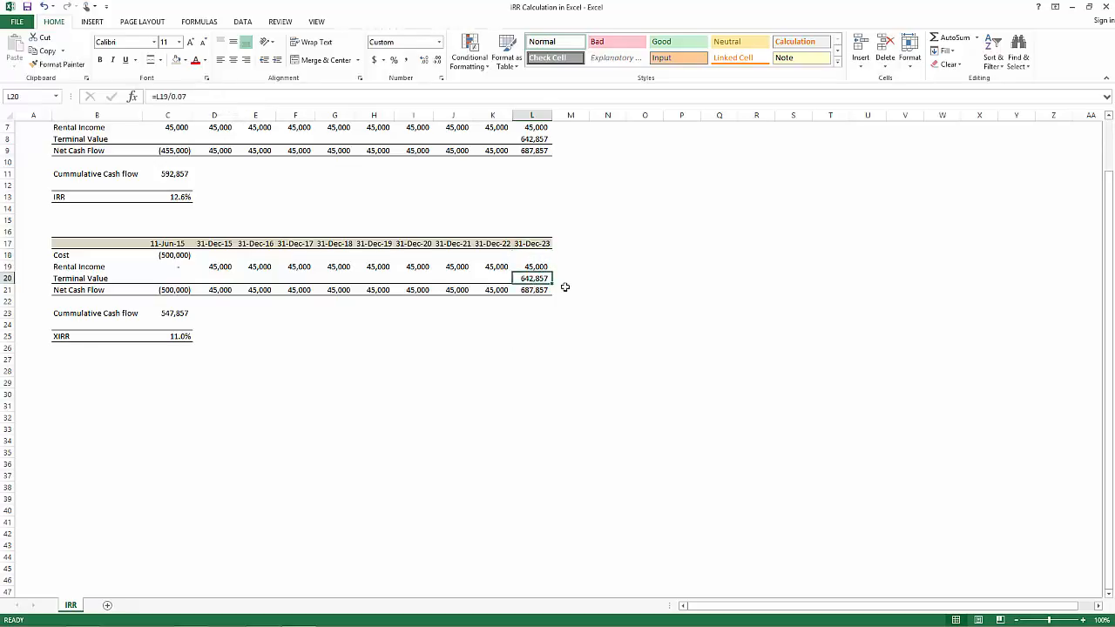
{"action": "left_click", "coordinate": [539, 265]}
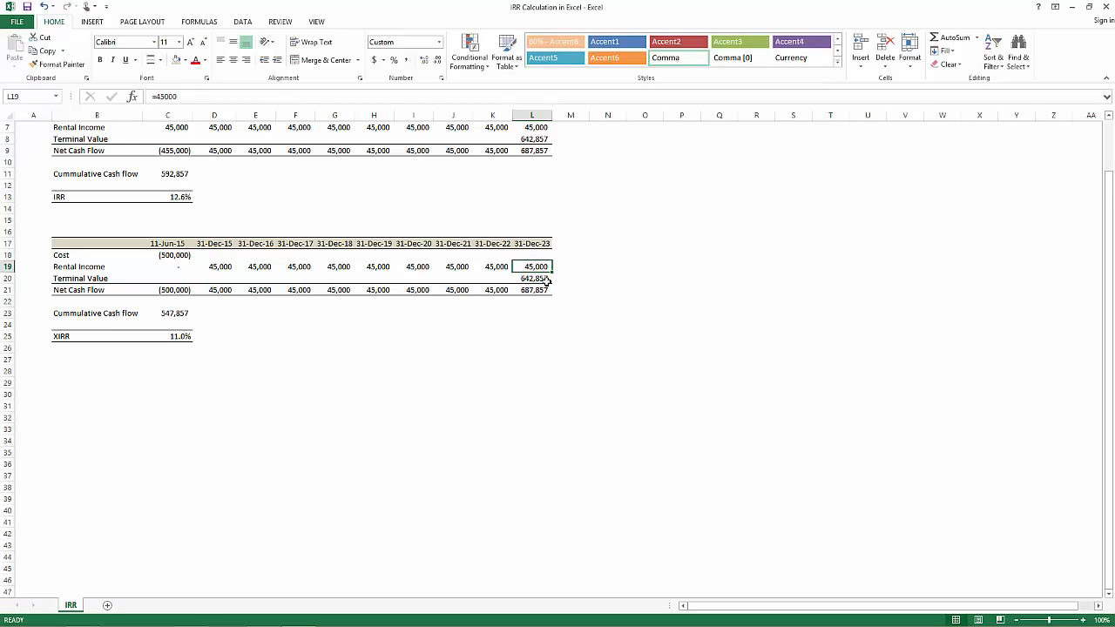
{"action": "left_click", "coordinate": [545, 279]}
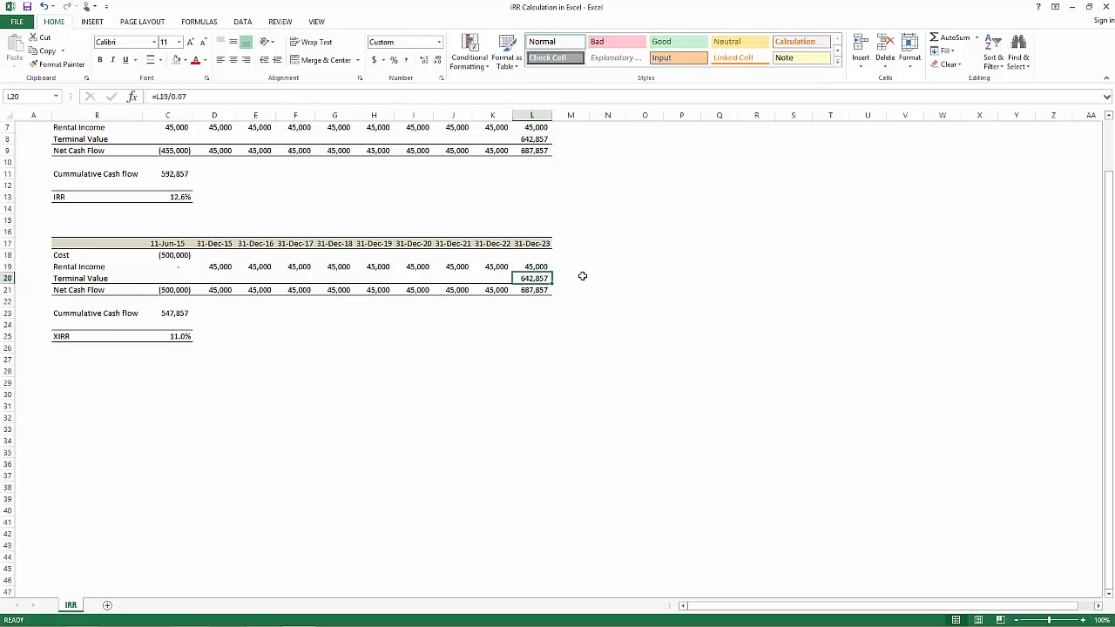
{"action": "left_click", "coordinate": [544, 244]}
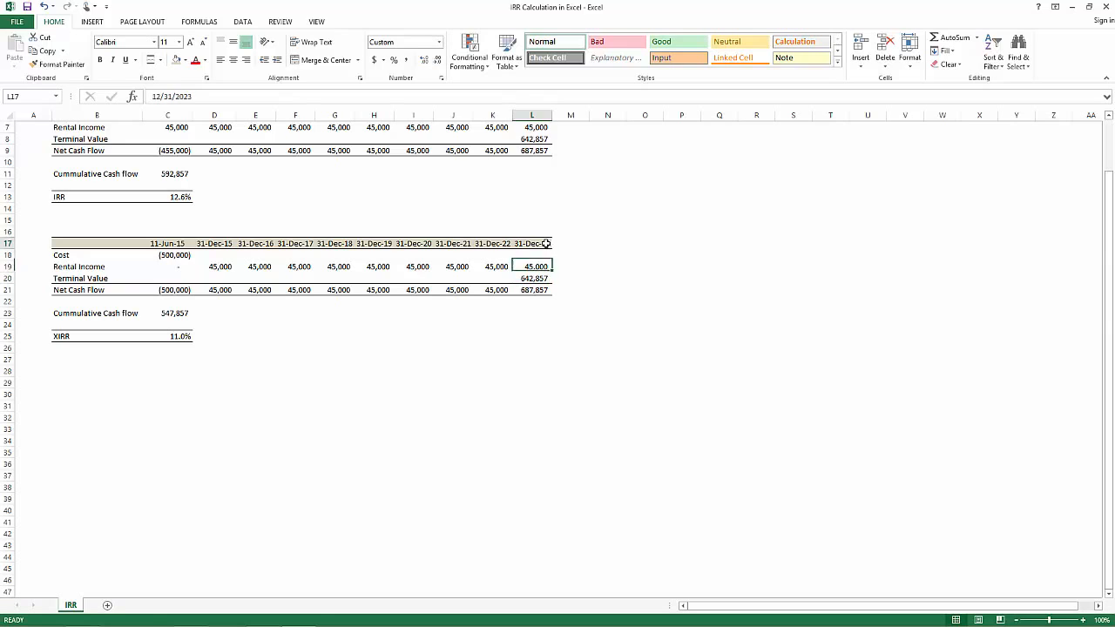
{"action": "key", "text": "ctrl+c"}
{"action": "left_click", "coordinate": [570, 244]}
{"action": "key", "text": "ctrl+v"}
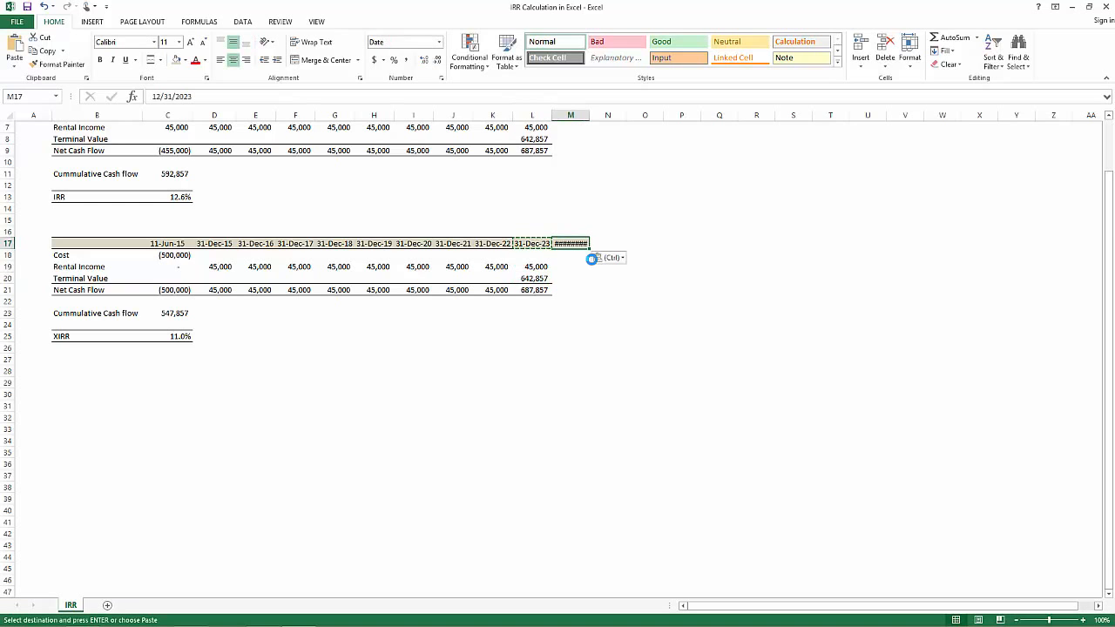
{"action": "left_click_drag", "start_coordinate": [589, 113], "coordinate": [593, 114]}
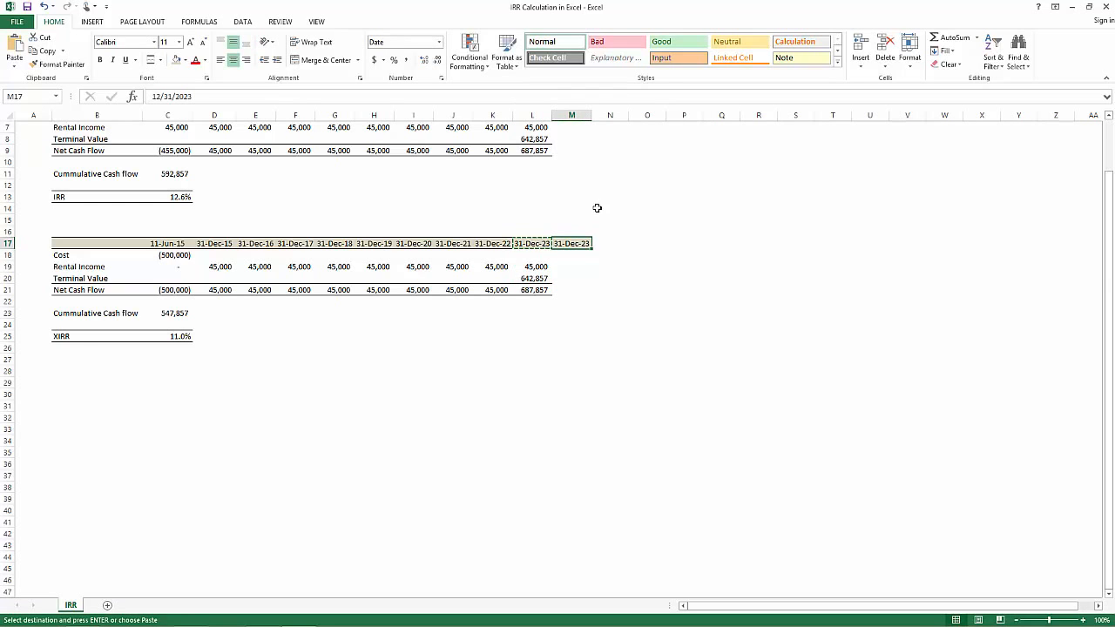
{"action": "left_click_drag", "start_coordinate": [259, 128], "coordinate": [255, 174]}
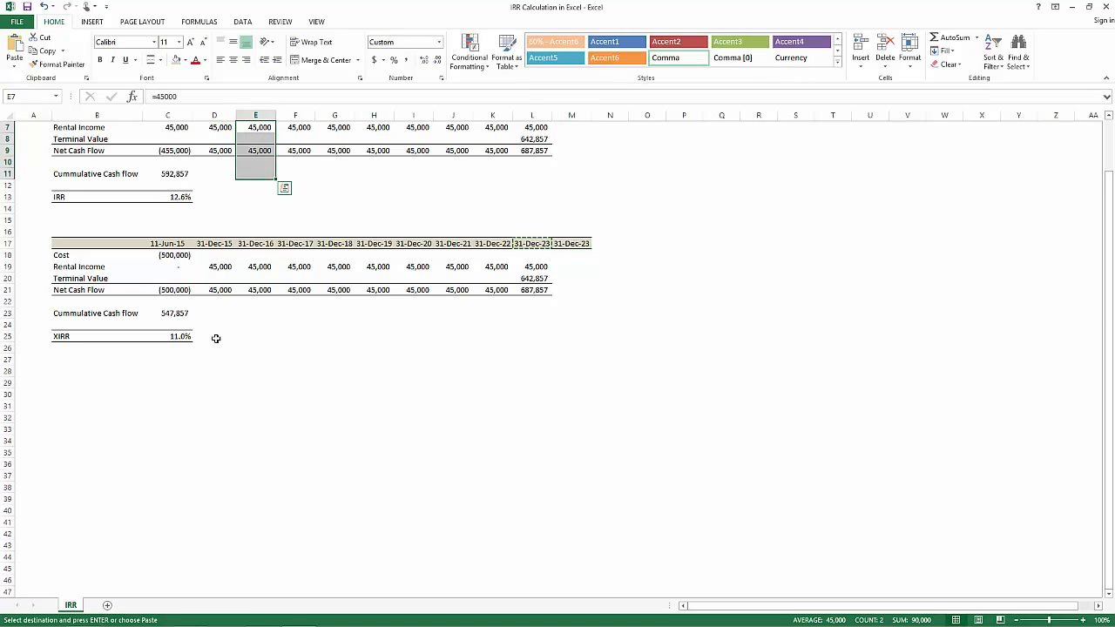
{"action": "left_click", "coordinate": [729, 409]}
{"action": "key", "text": "Escape"}
Set the date in M17 to 01/31/2024
{"action": "left_click", "coordinate": [590, 244]}
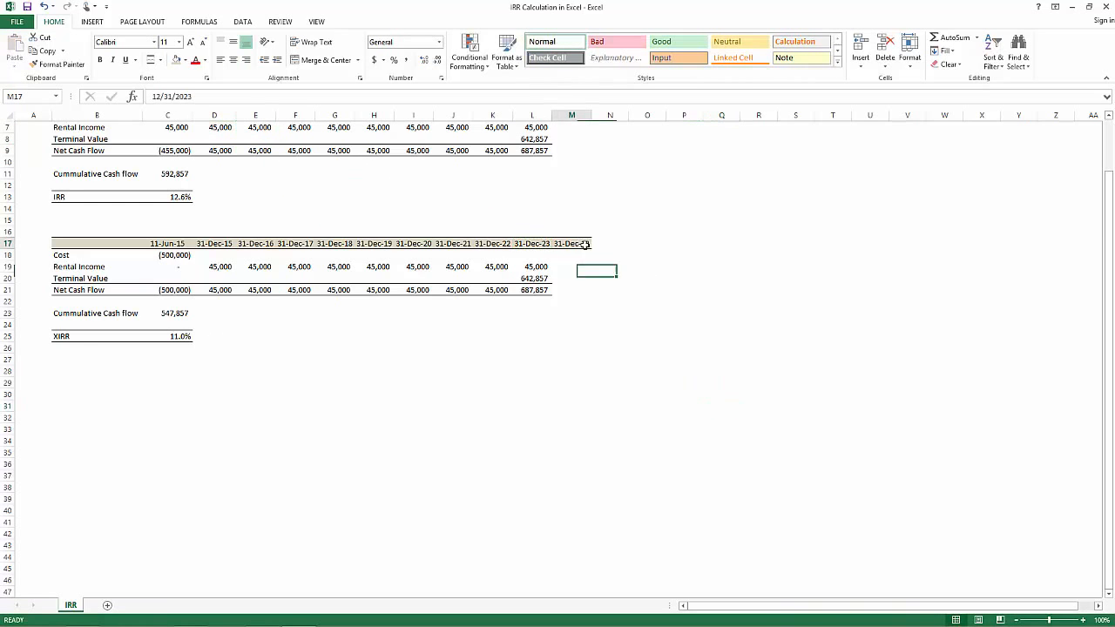
{"action": "double_click", "coordinate": [185, 96]}
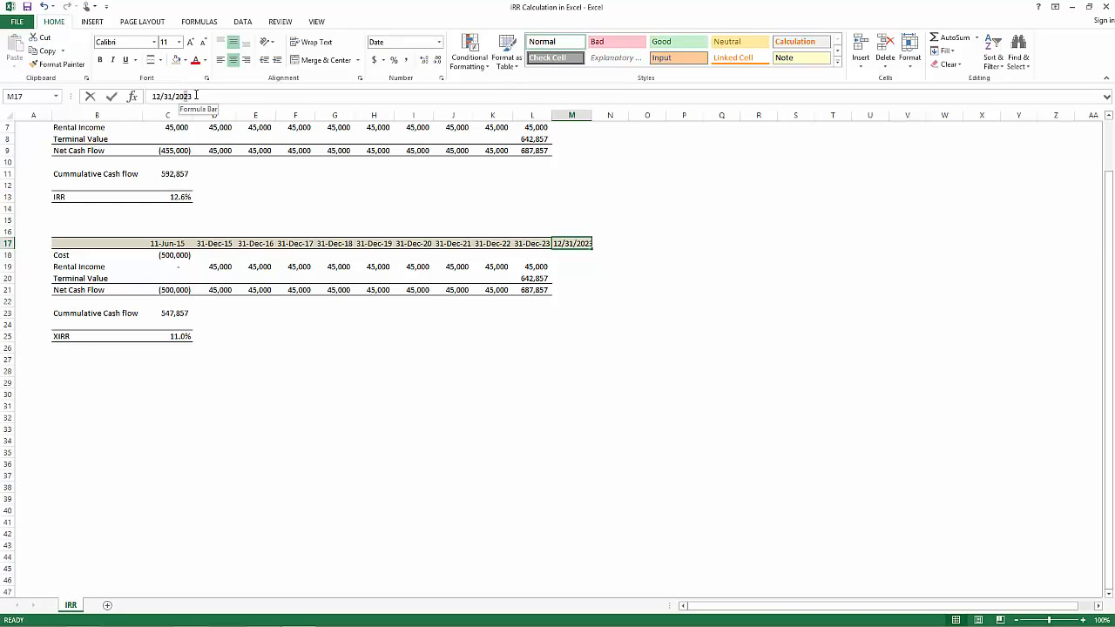
{"action": "type", "text": "2024"}
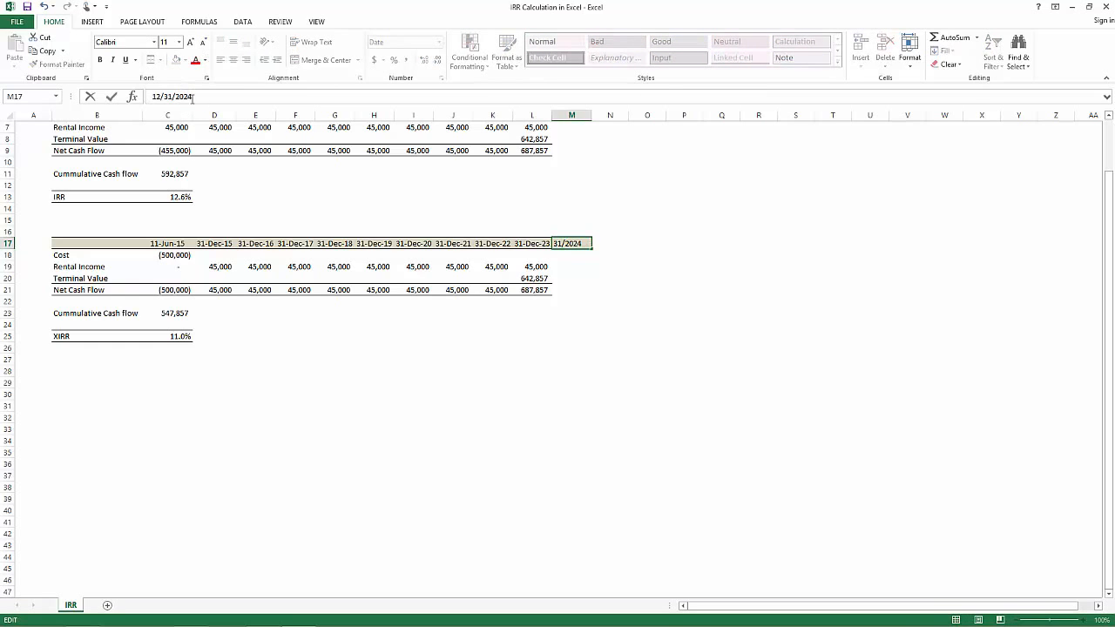
{"action": "type", "text": "01"}
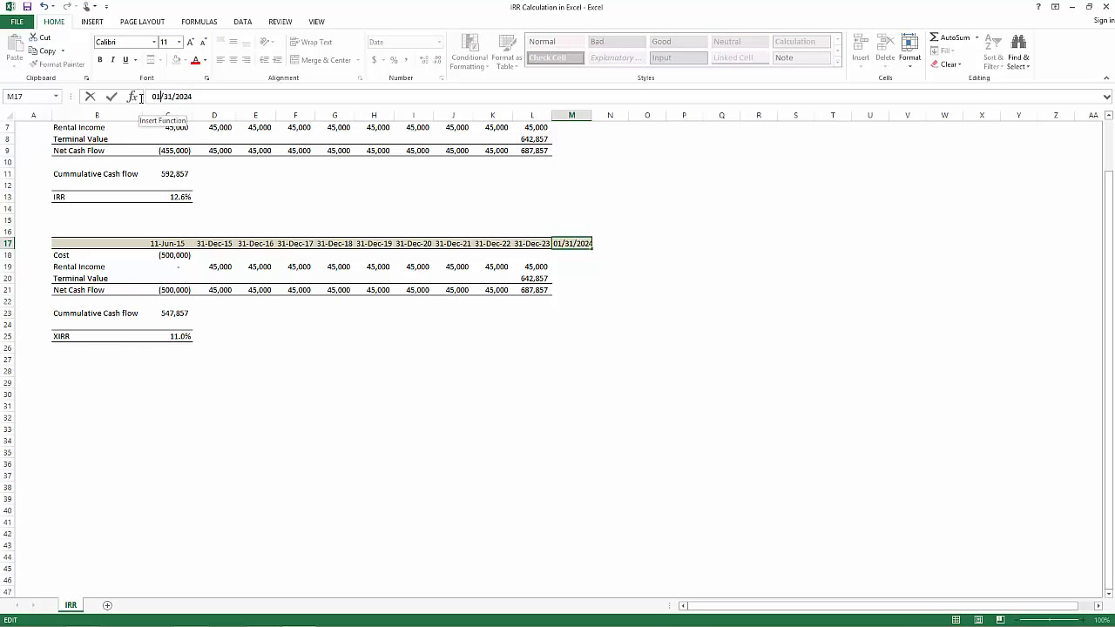
{"action": "key", "text": "Return"}
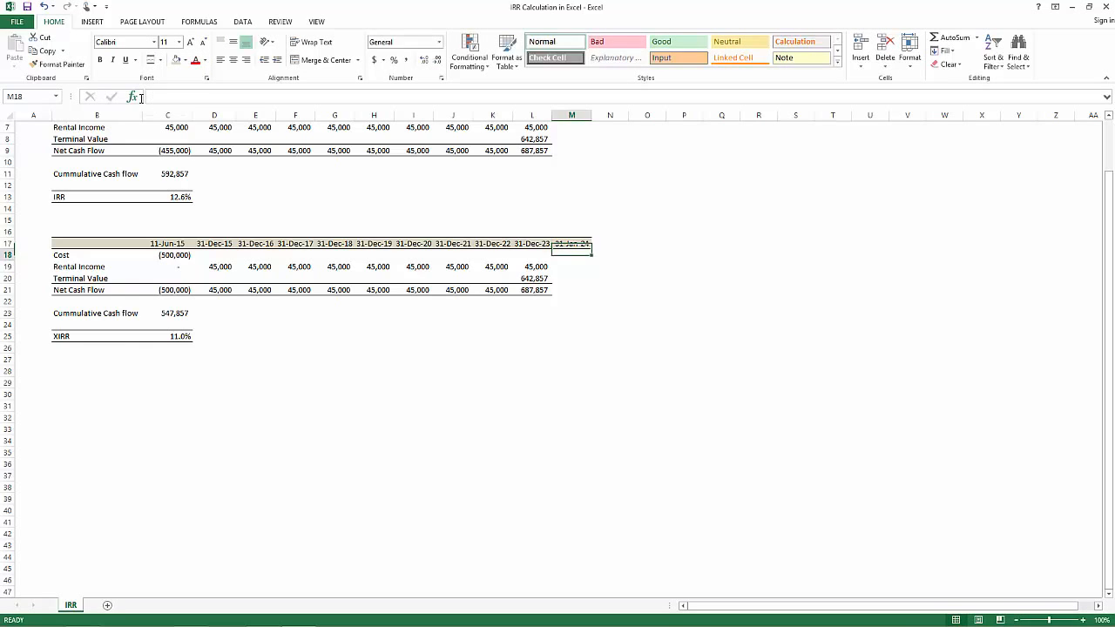
Move the terminal value formula from L20 to M20 and check which cell it references
{"action": "left_click", "coordinate": [567, 270]}
{"action": "left_click", "coordinate": [547, 279]}
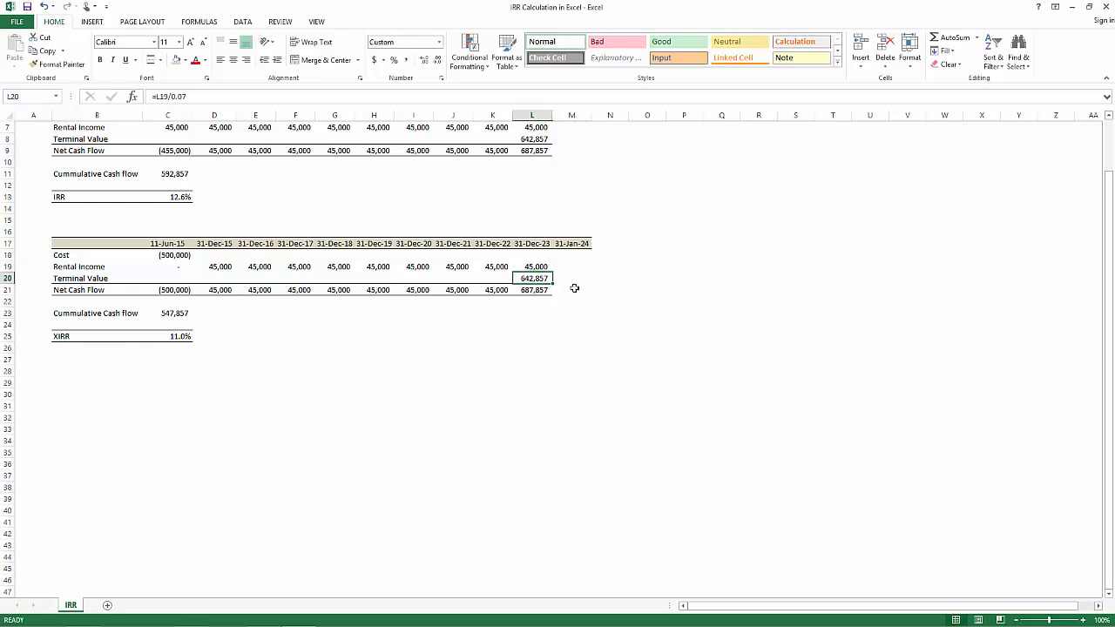
{"action": "left_click", "coordinate": [554, 282]}
{"action": "left_click_drag", "start_coordinate": [552, 278], "coordinate": [573, 280]}
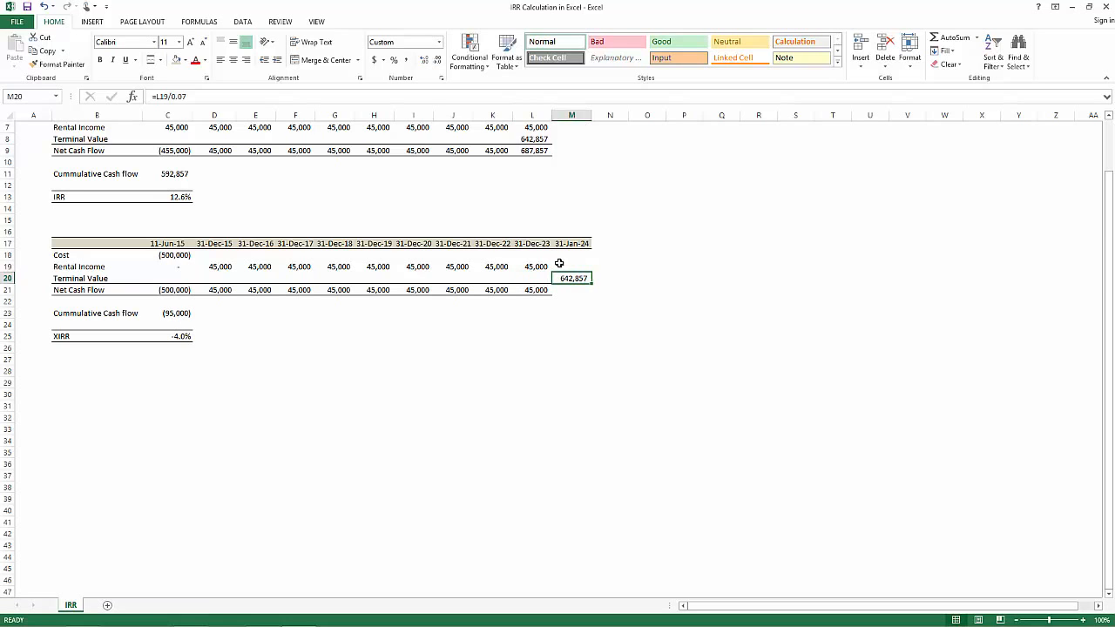
{"action": "left_click", "coordinate": [565, 264]}
{"action": "left_click", "coordinate": [575, 278]}
{"action": "double_click", "coordinate": [575, 279]}
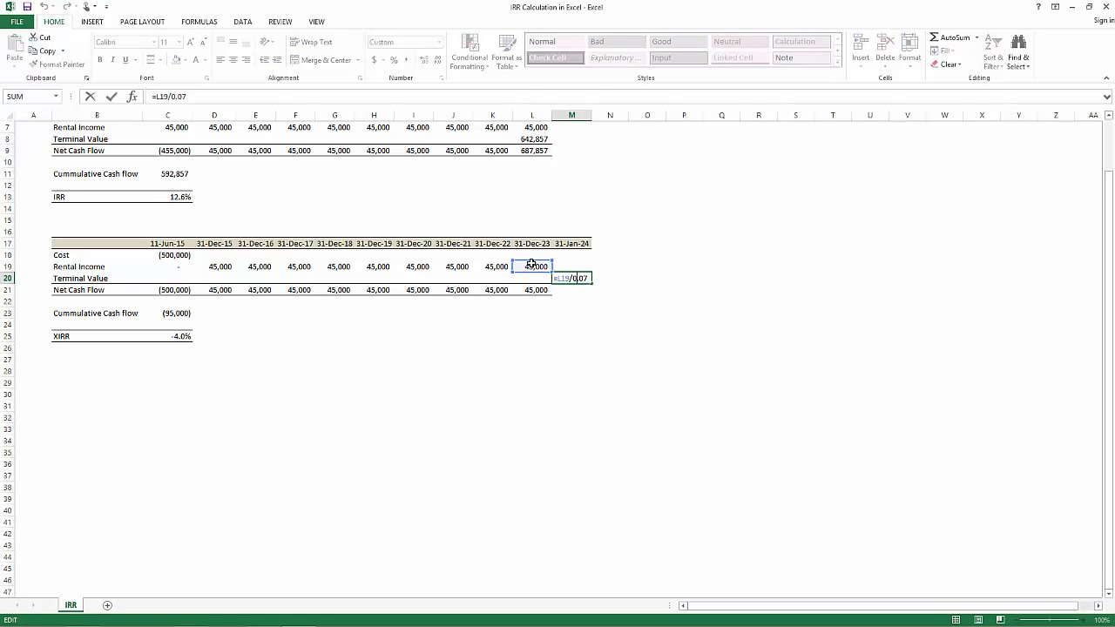
Enter a one-month rental income in M19 as the L19 income divided by 12
{"action": "left_click", "coordinate": [575, 266]}
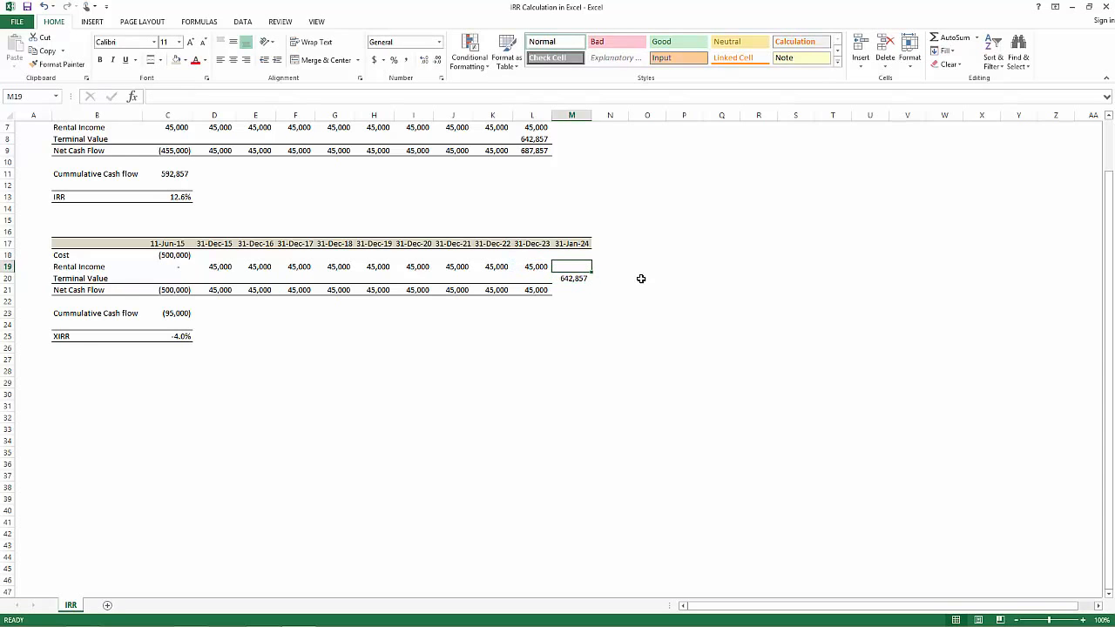
{"action": "type", "text": "="}
{"action": "key", "text": "Left"}
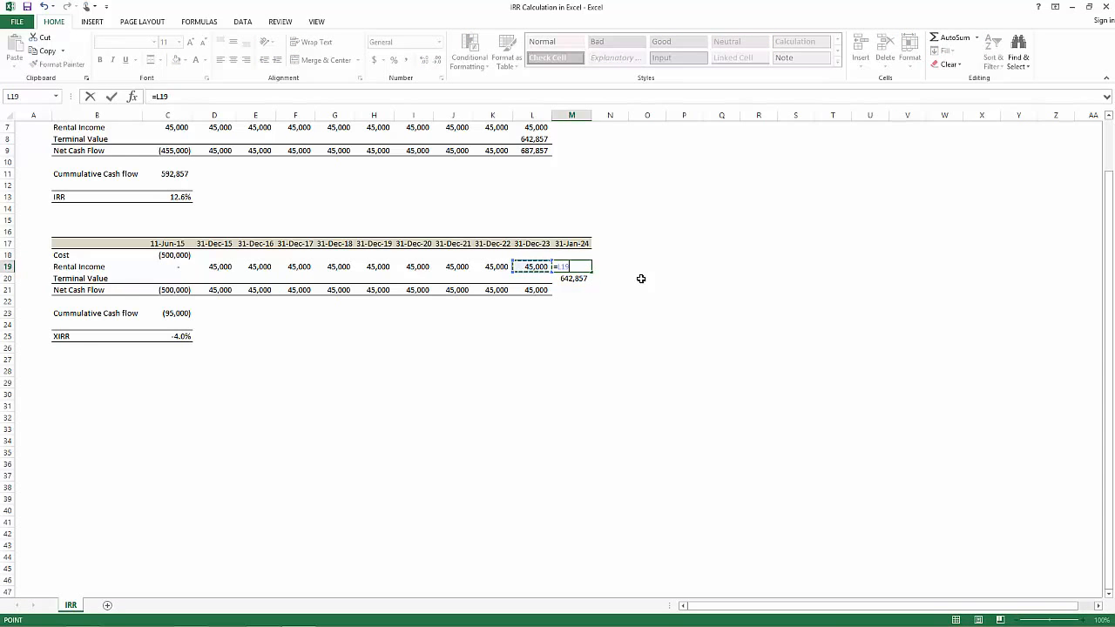
{"action": "type", "text": "/12"}
{"action": "key", "text": "Return"}
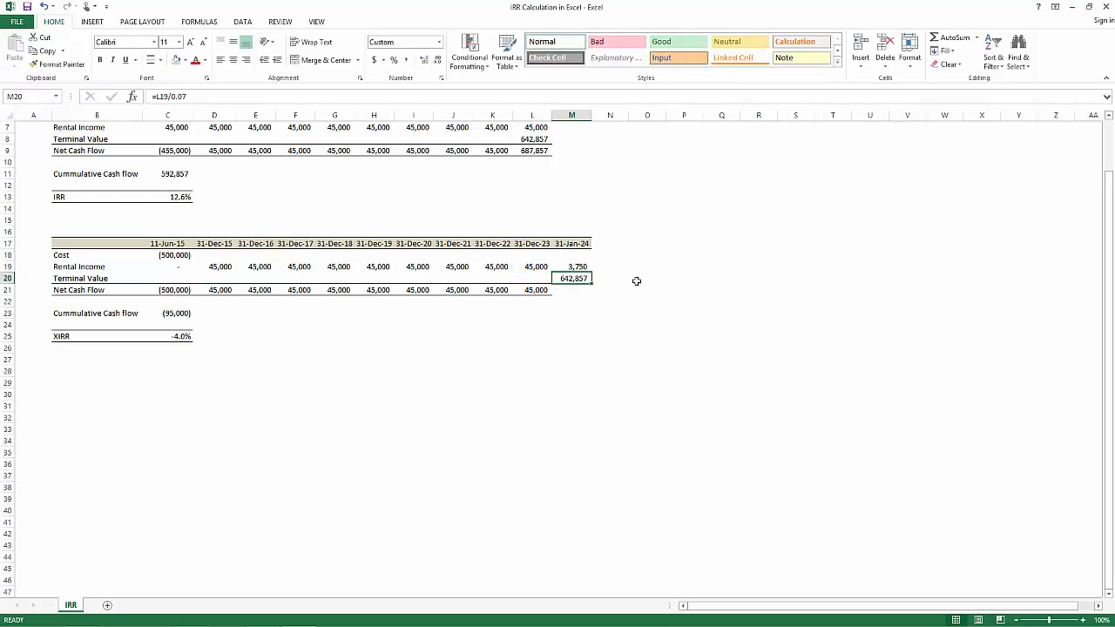
Extend the net cash flow sum formula from L21 into M21
{"action": "double_click", "coordinate": [542, 288]}
{"action": "key", "text": "Escape"}
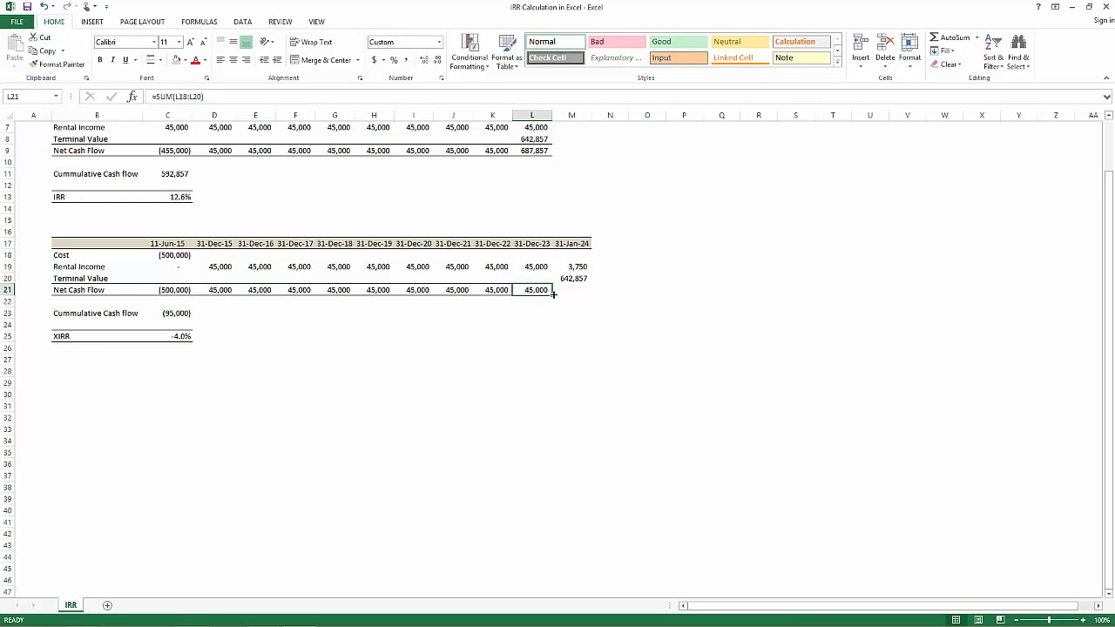
{"action": "left_click_drag", "start_coordinate": [551, 295], "coordinate": [587, 296]}
{"action": "left_click", "coordinate": [574, 293]}
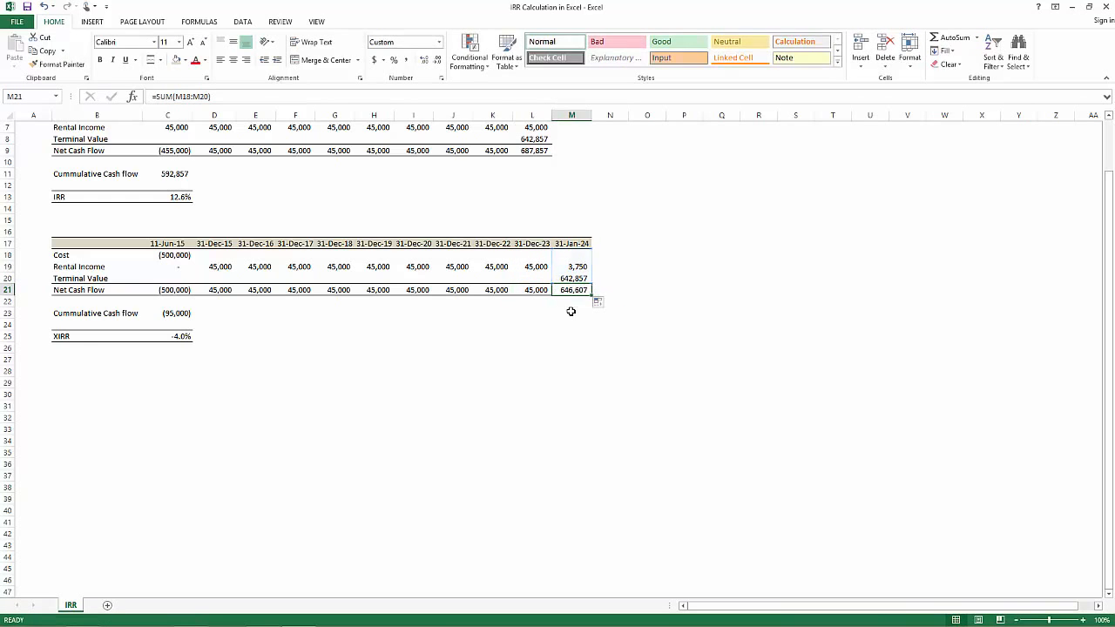
Replace the cumulative cash flow formula in C23 with a sum of C21:M21
{"action": "left_click", "coordinate": [170, 313]}
{"action": "type", "text": "=SUM("}
{"action": "left_click_drag", "start_coordinate": [167, 289], "coordinate": [577, 299]}
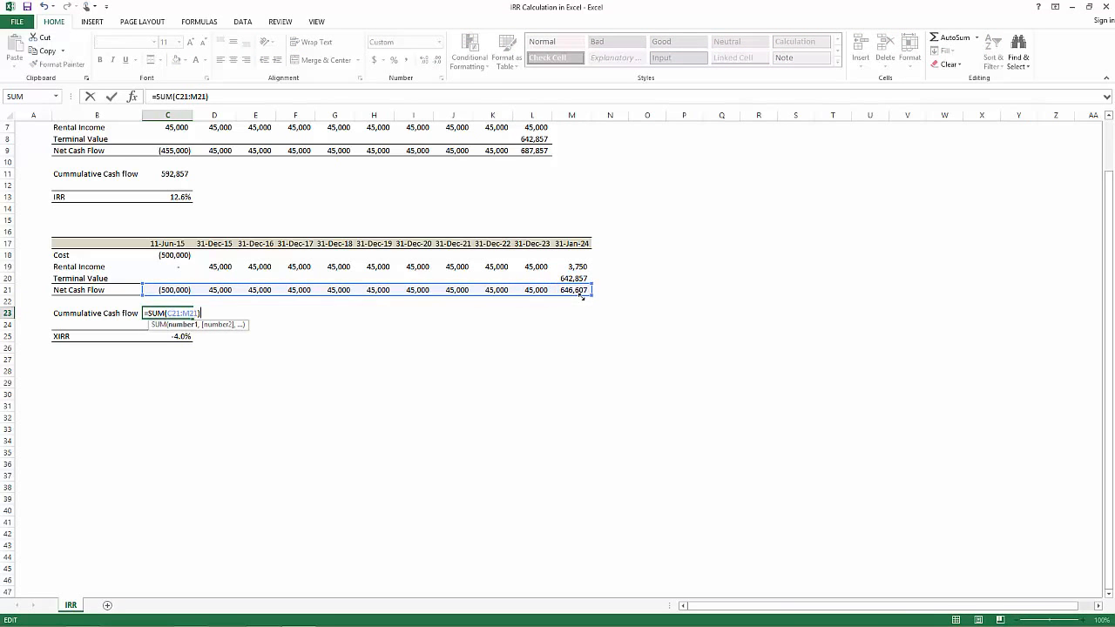
{"action": "key", "text": "Return"}
Replace the IRR formula in C25 with an XIRR of the net cash flows C21:M21 and the dates C17:M17
{"action": "key", "text": "Down"}
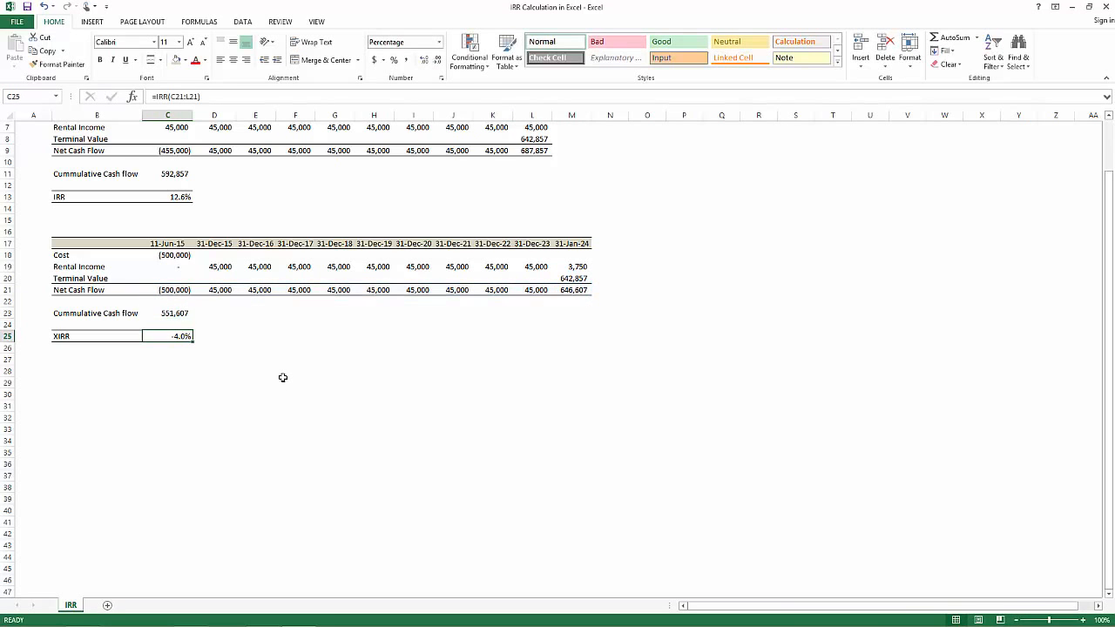
{"action": "type", "text": "="}
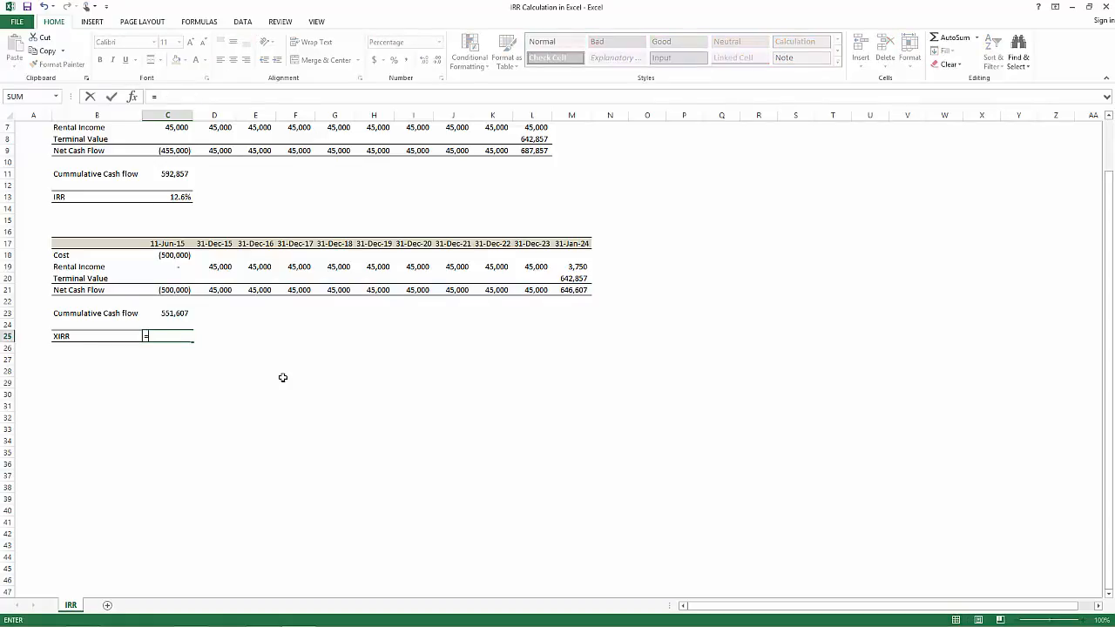
{"action": "type", "text": "xirr("}
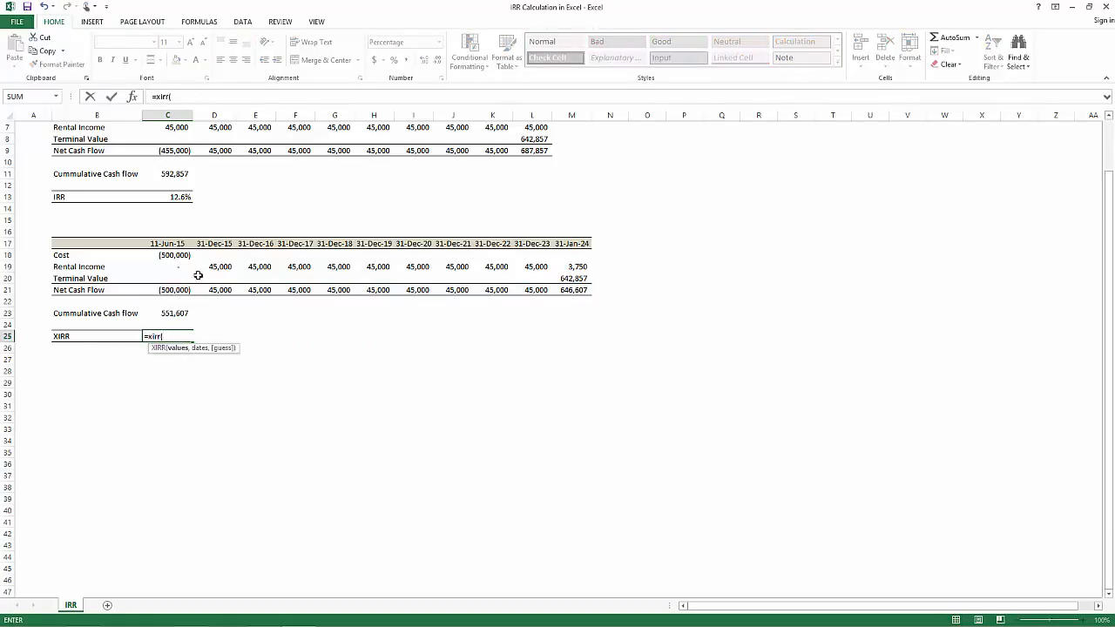
{"action": "left_click", "coordinate": [169, 289]}
{"action": "left_click_drag", "start_coordinate": [203, 292], "coordinate": [579, 298]}
{"action": "type", "text": ","}
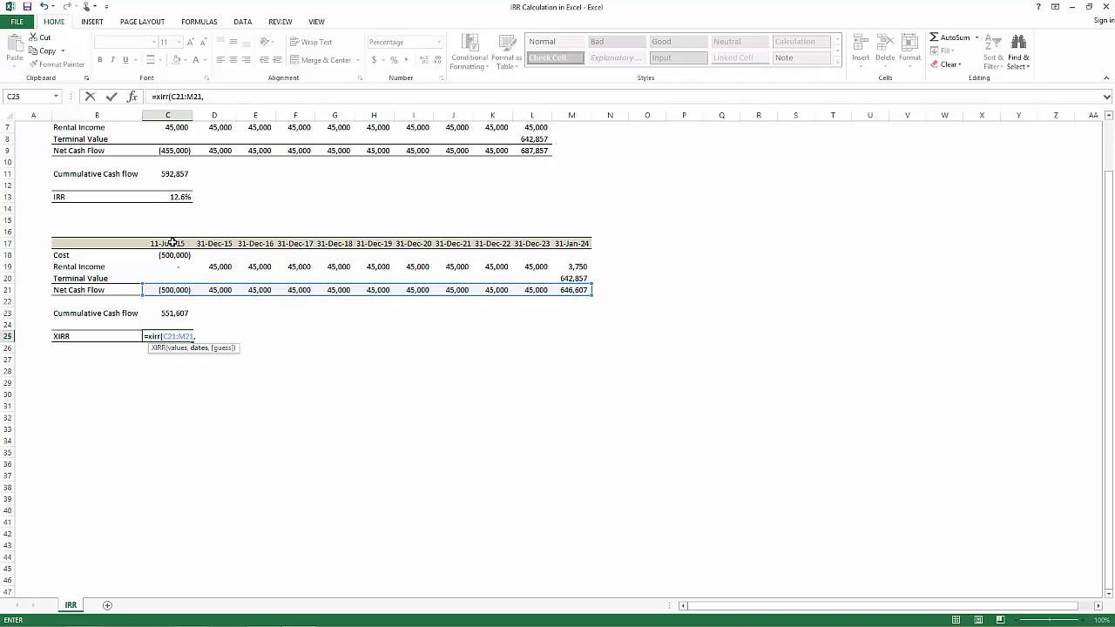
{"action": "left_click_drag", "start_coordinate": [169, 243], "coordinate": [568, 247]}
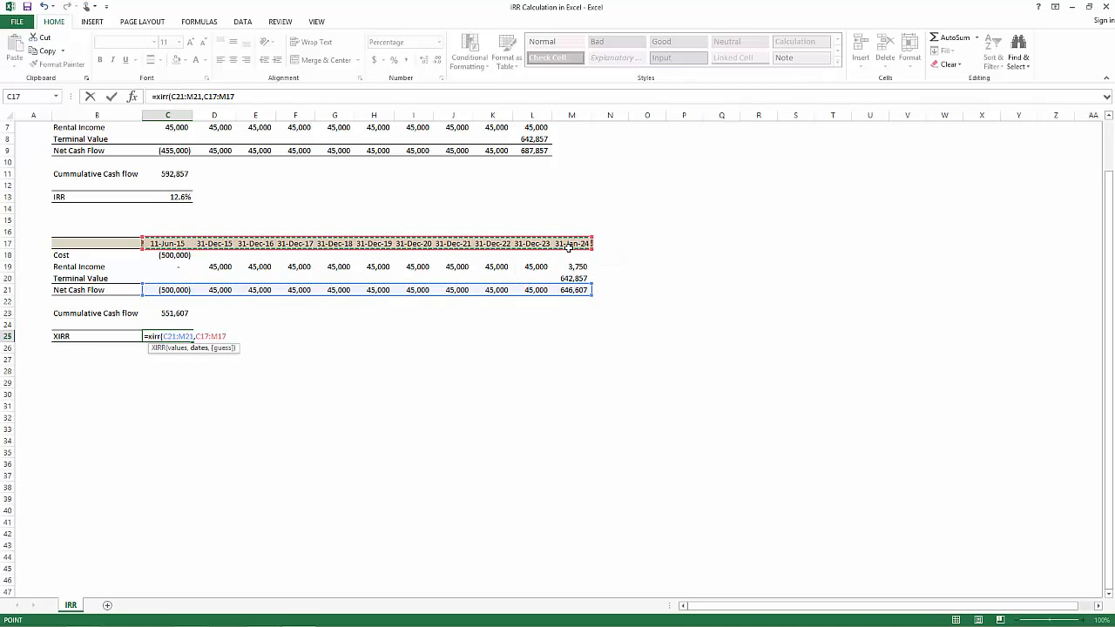
{"action": "key", "text": "Return"}
{"action": "left_click", "coordinate": [253, 422]}
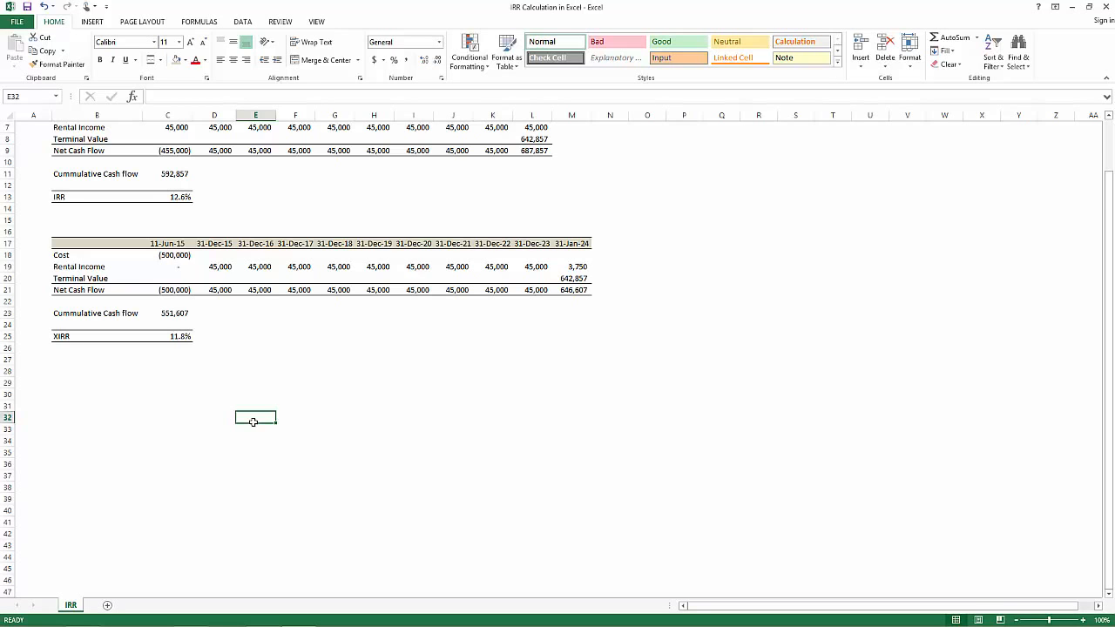
Review the first table's cost, rental income and terminal value cells, then the sale date in M17 and the XIRR formula in C25
{"action": "scroll", "coordinate": [255, 424], "scroll_direction": "up", "scroll_amount": 2}
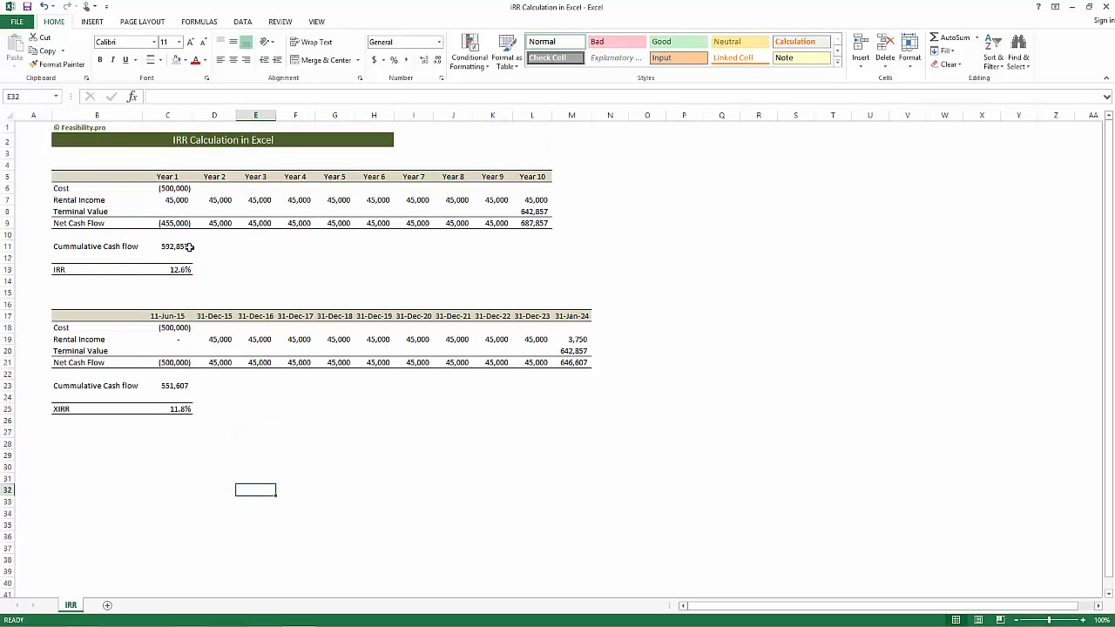
{"action": "left_click", "coordinate": [179, 189]}
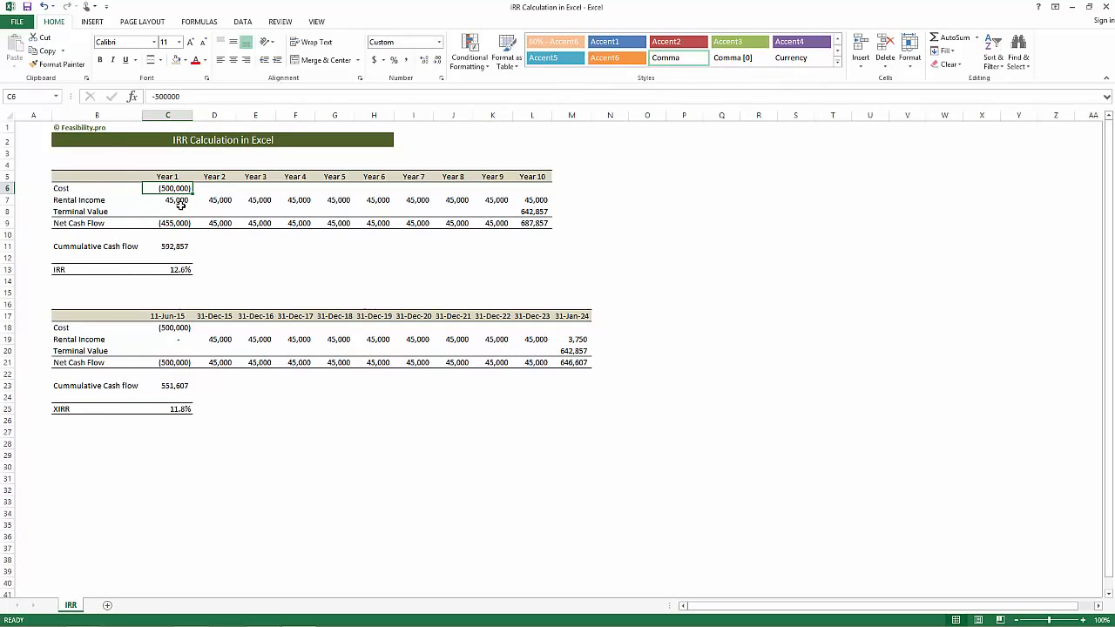
{"action": "left_click", "coordinate": [178, 201]}
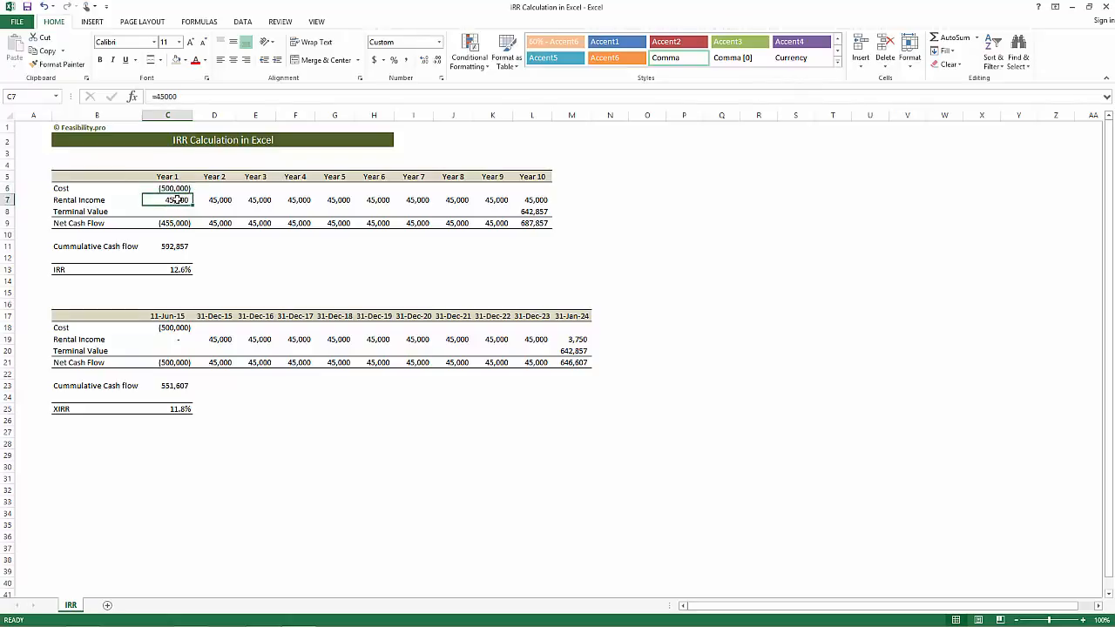
{"action": "left_click", "coordinate": [533, 201]}
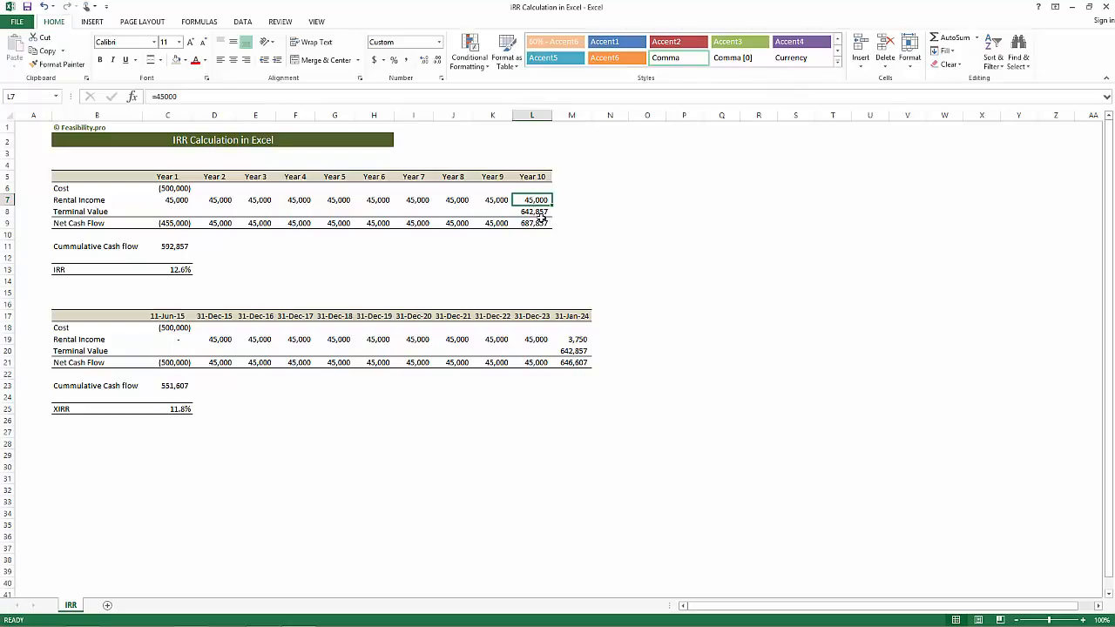
{"action": "left_click", "coordinate": [541, 214]}
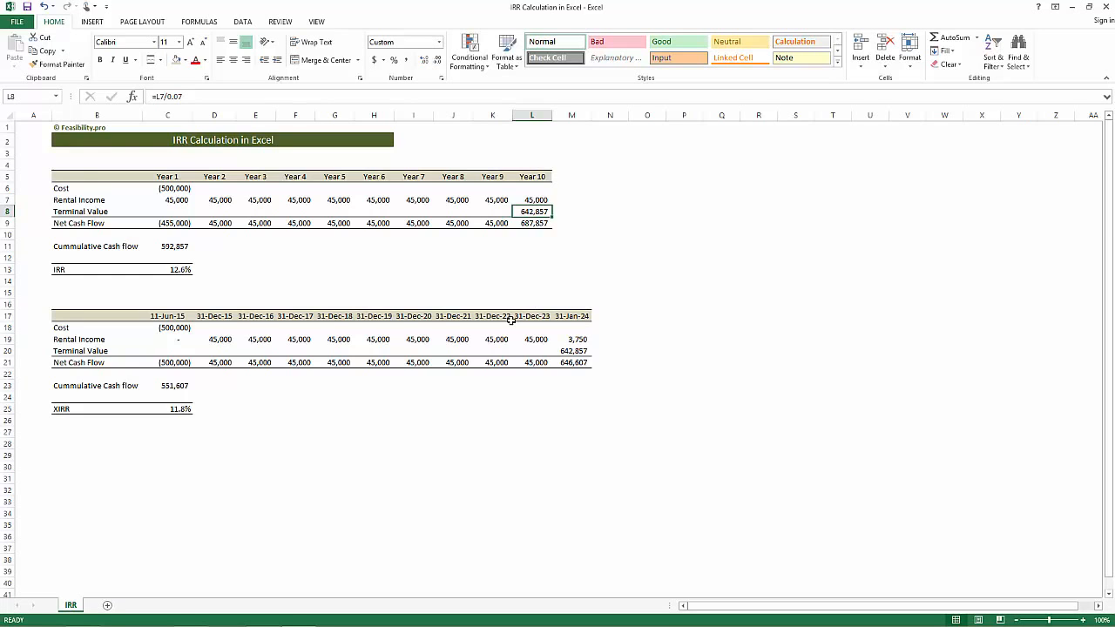
{"action": "scroll", "coordinate": [505, 296], "scroll_direction": "down", "scroll_amount": 2}
{"action": "left_click", "coordinate": [587, 244]}
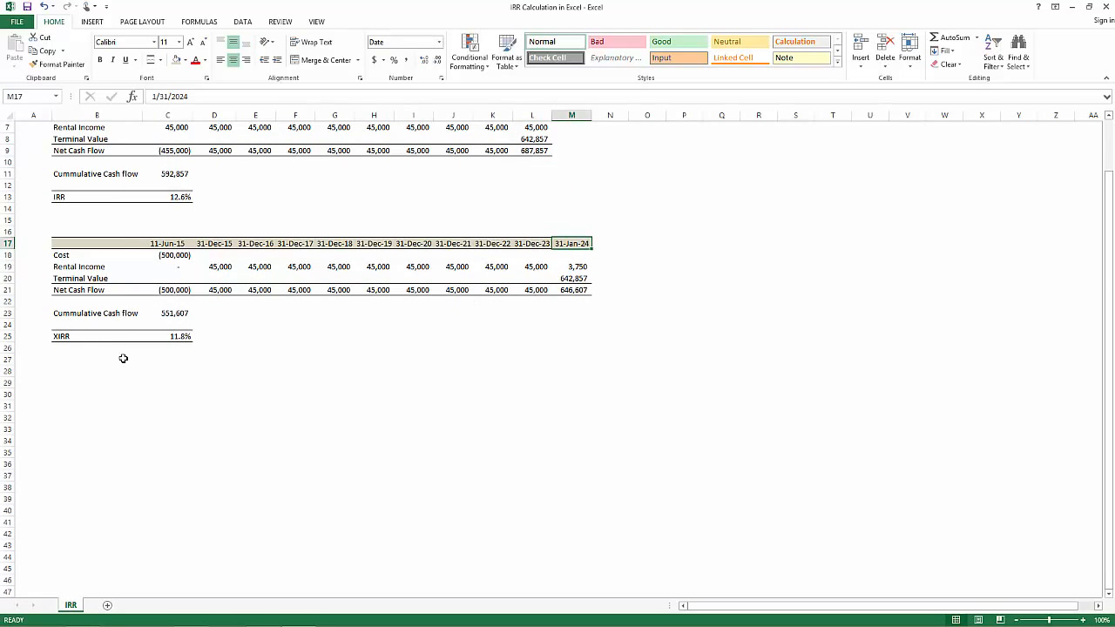
{"action": "left_click", "coordinate": [179, 336]}
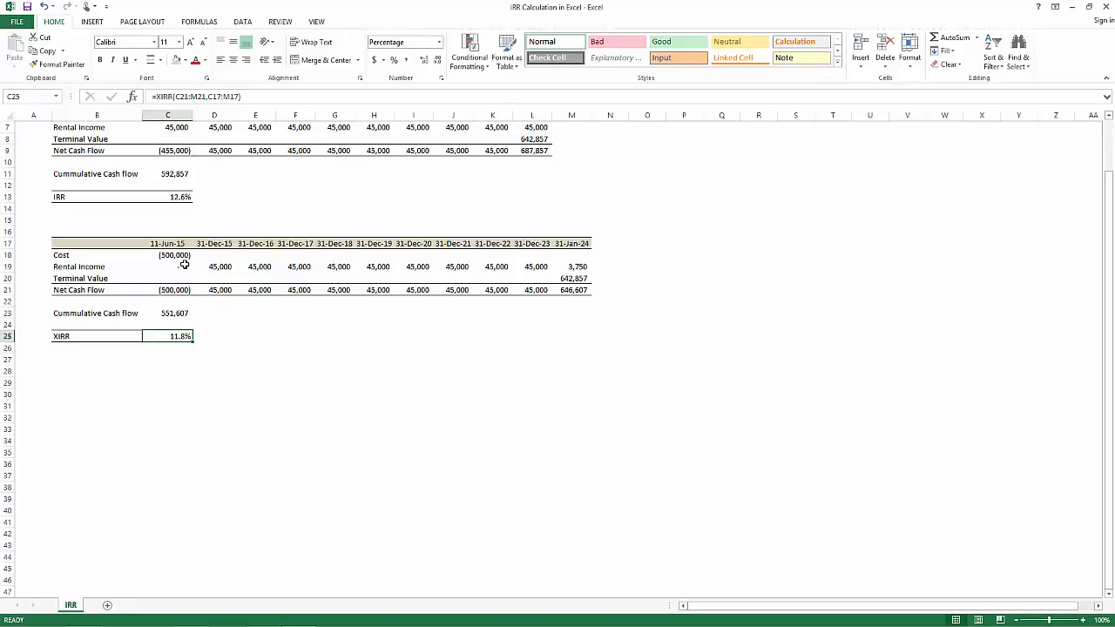
Try the date 12/31/2015 in E17 to test its effect on the XIRR, and undo the change
{"action": "left_click", "coordinate": [209, 246]}
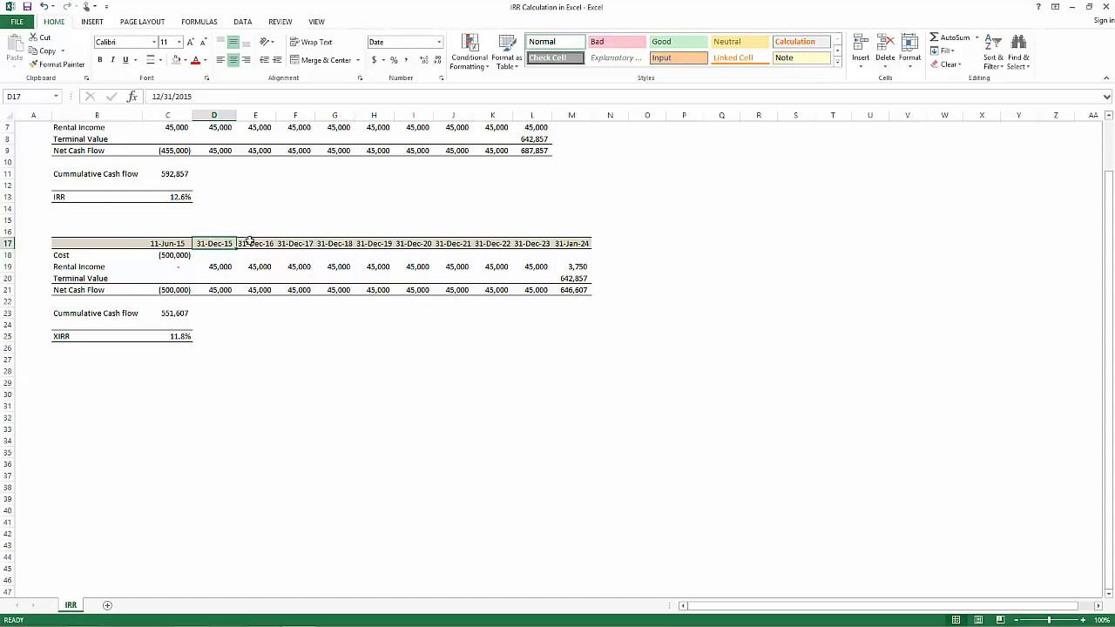
{"action": "left_click", "coordinate": [248, 244]}
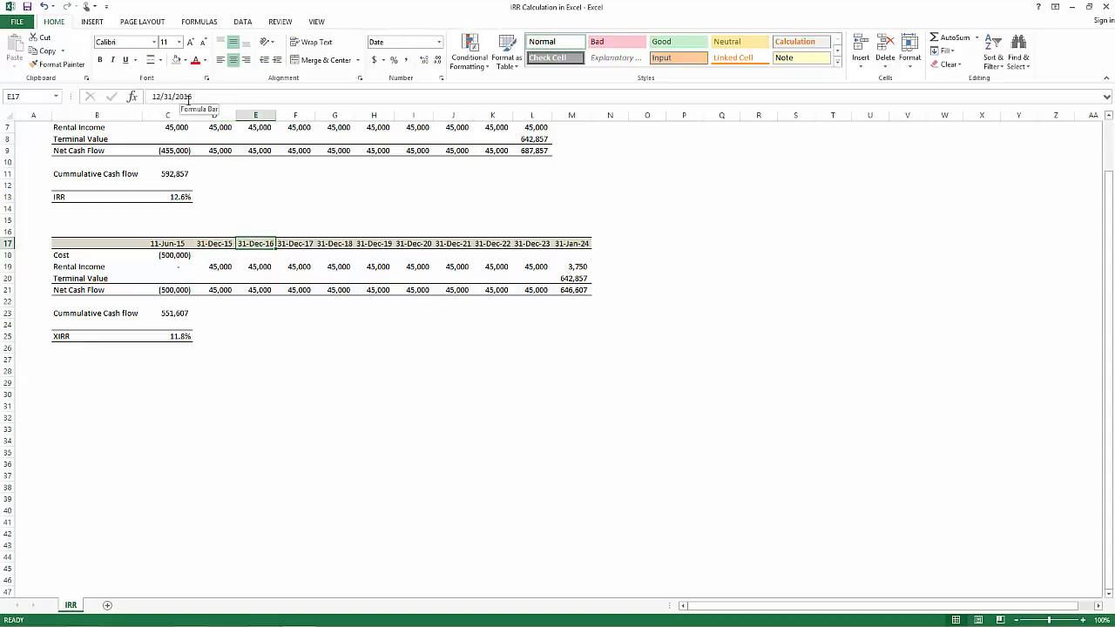
{"action": "left_click", "coordinate": [194, 97]}
{"action": "left_click", "coordinate": [193, 97]}
{"action": "key", "text": "BackSpace"}
{"action": "type", "text": "5"}
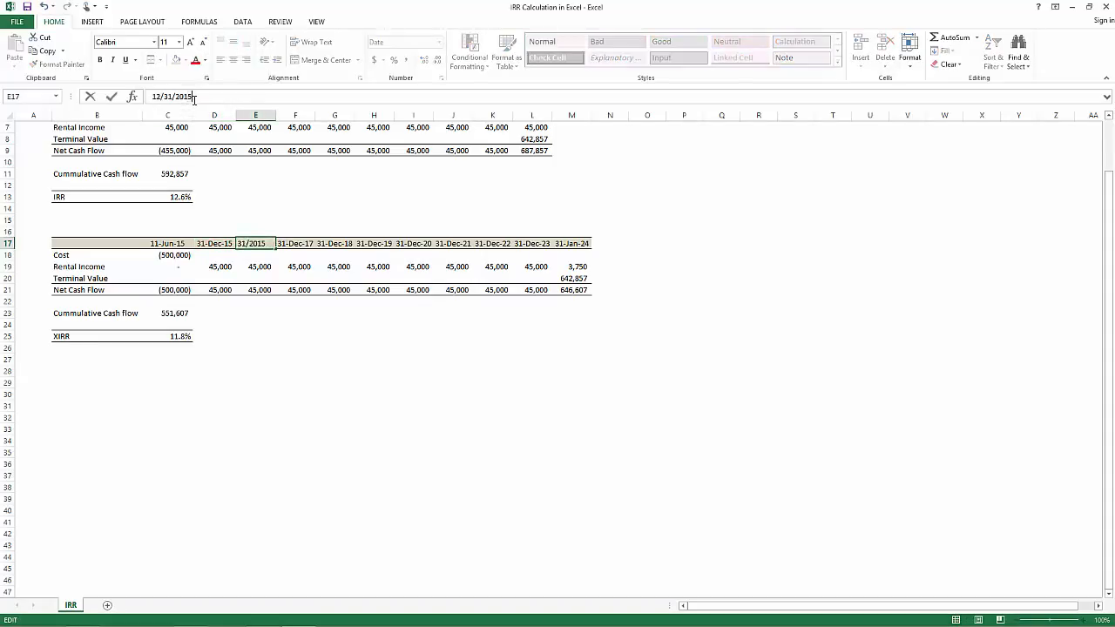
{"action": "key", "text": "Return"}
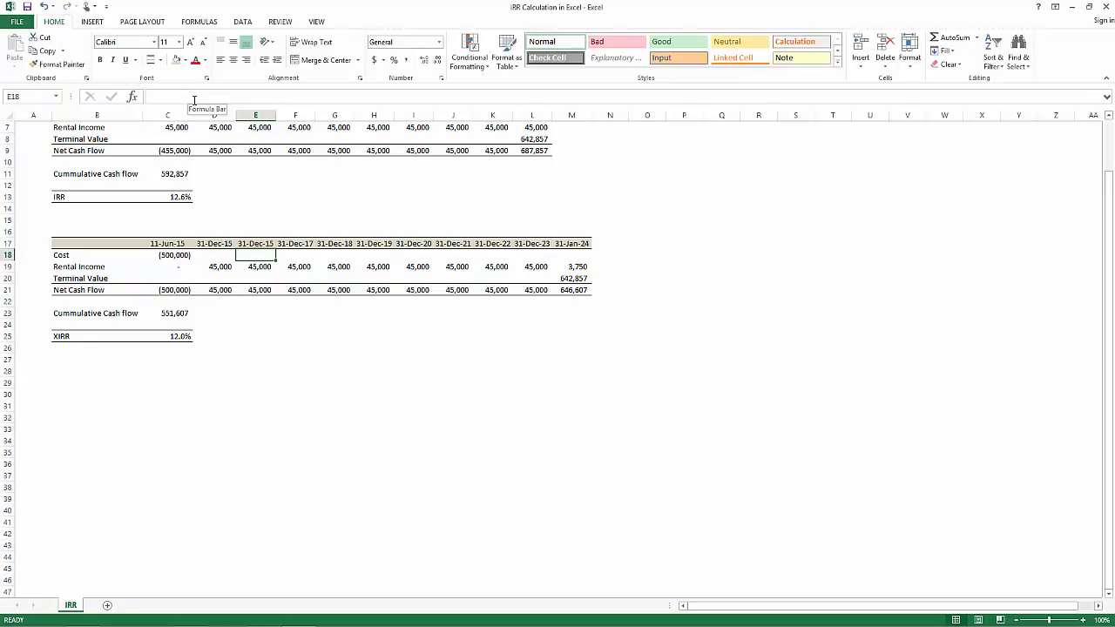
{"action": "key", "text": "ctrl+z"}
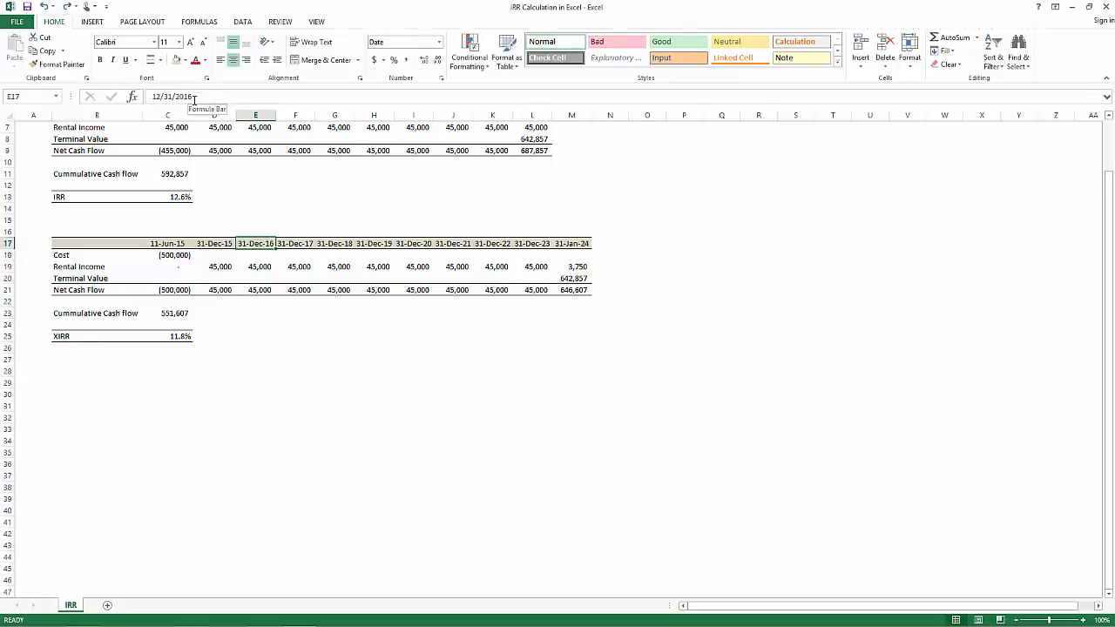
{"action": "left_click", "coordinate": [253, 408]}
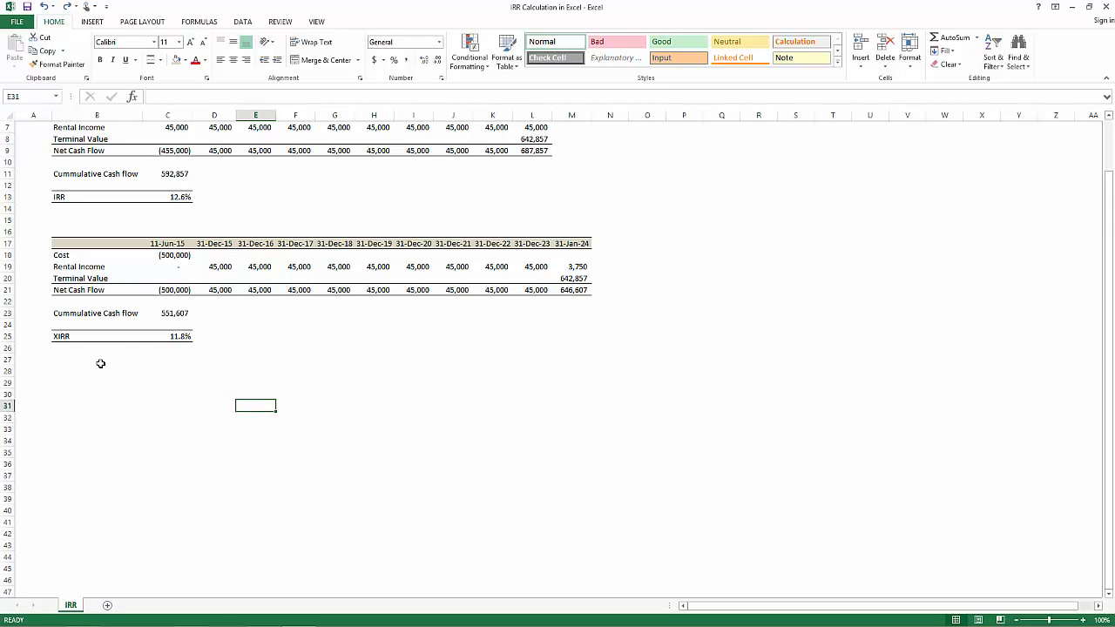
Add the label "IRR Formula" in B4 above the first table and fill the cell with light blue
{"action": "left_click", "coordinate": [67, 227]}
{"action": "scroll", "coordinate": [81, 233], "scroll_direction": "up", "scroll_amount": 2}
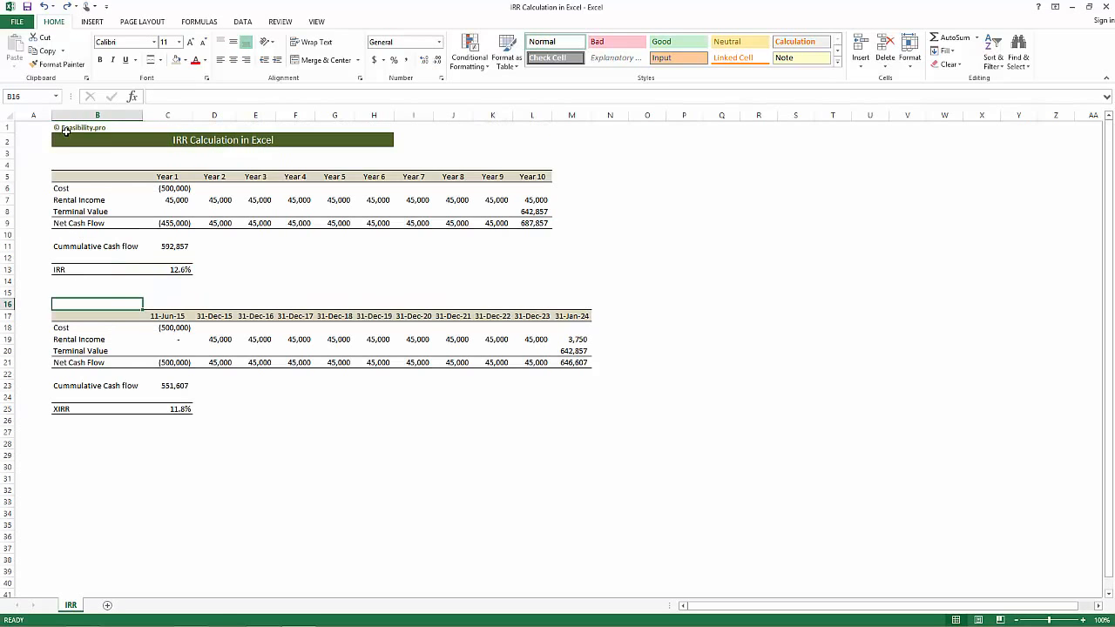
{"action": "left_click", "coordinate": [73, 167]}
{"action": "type", "text": "I"}
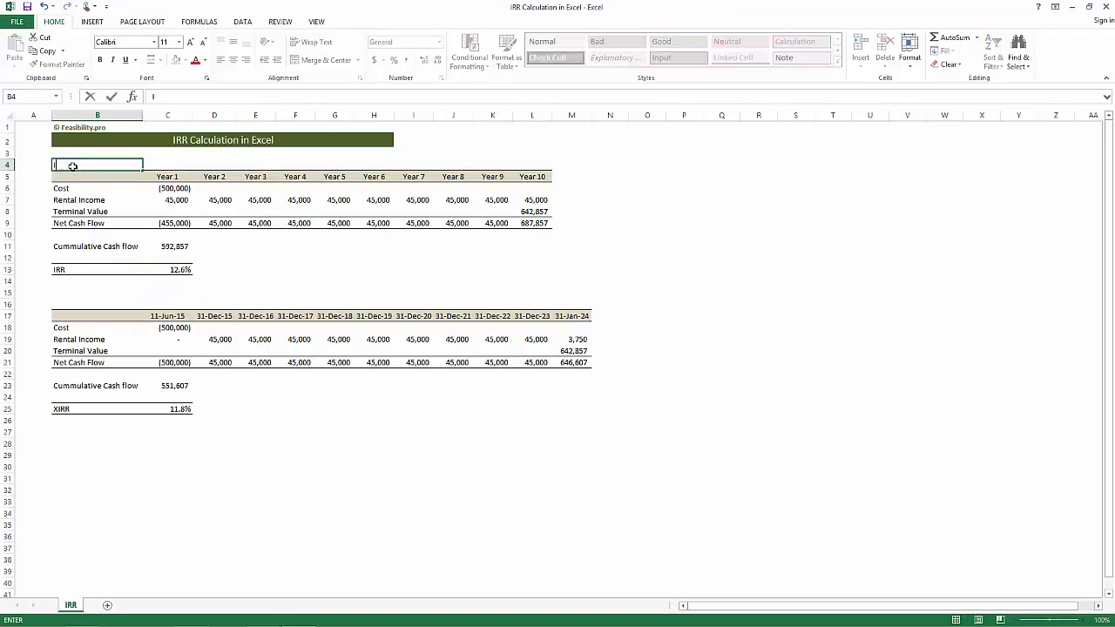
{"action": "type", "text": "RR Formula"}
{"action": "key", "text": "Return"}
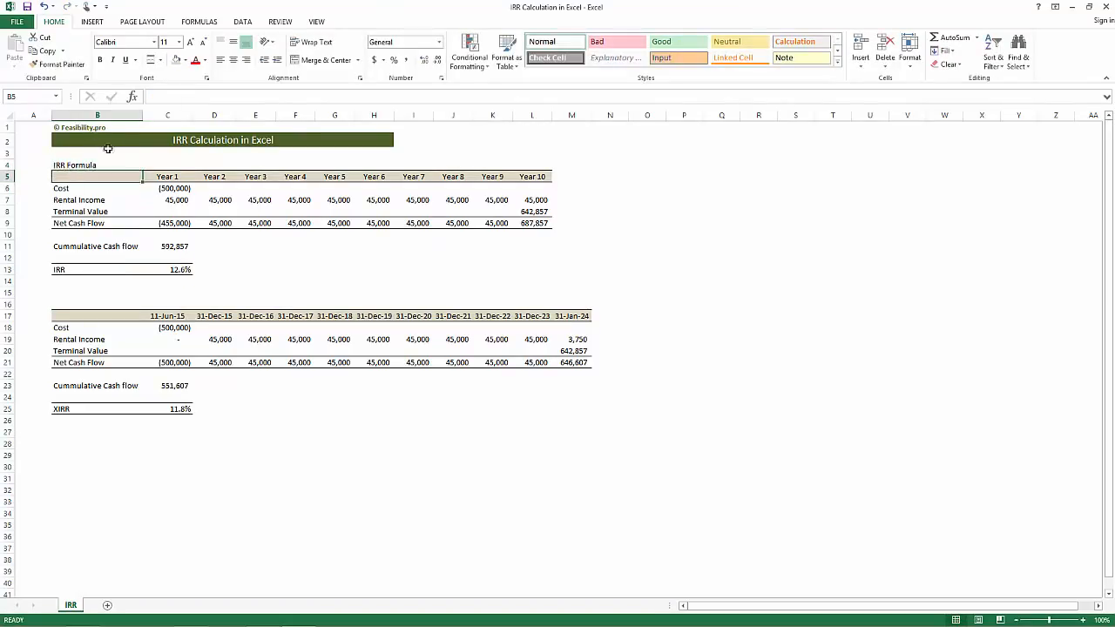
{"action": "left_click", "coordinate": [108, 161]}
{"action": "left_click", "coordinate": [185, 60]}
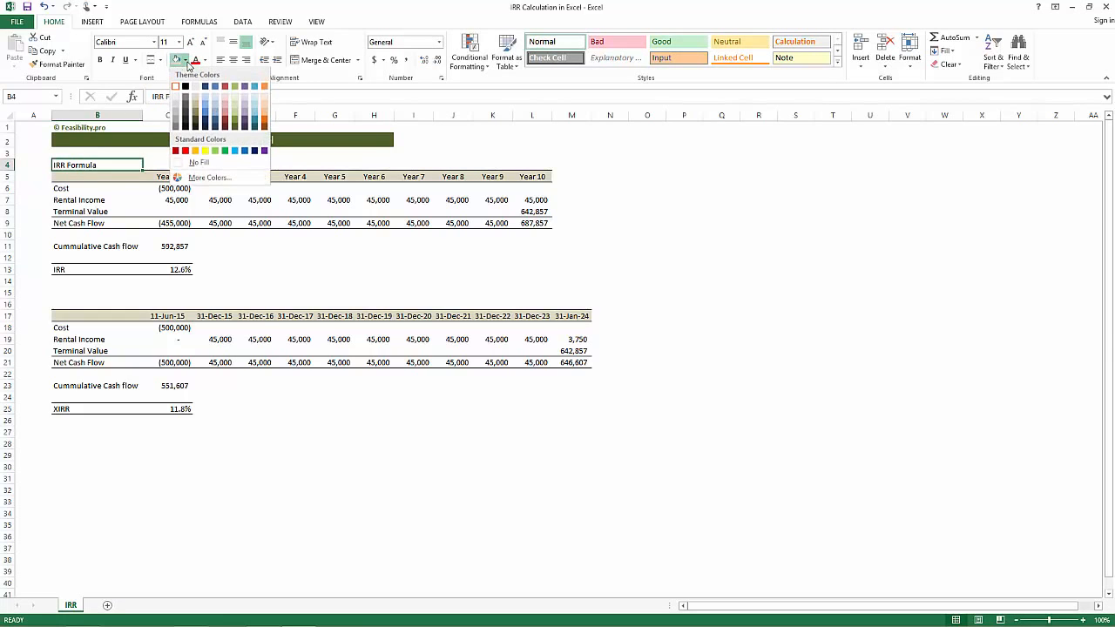
{"action": "left_click", "coordinate": [234, 151]}
Copy the B4 label to B16 above the dated table and change its text to "XIRR Formula"
{"action": "key", "text": "ctrl+c"}
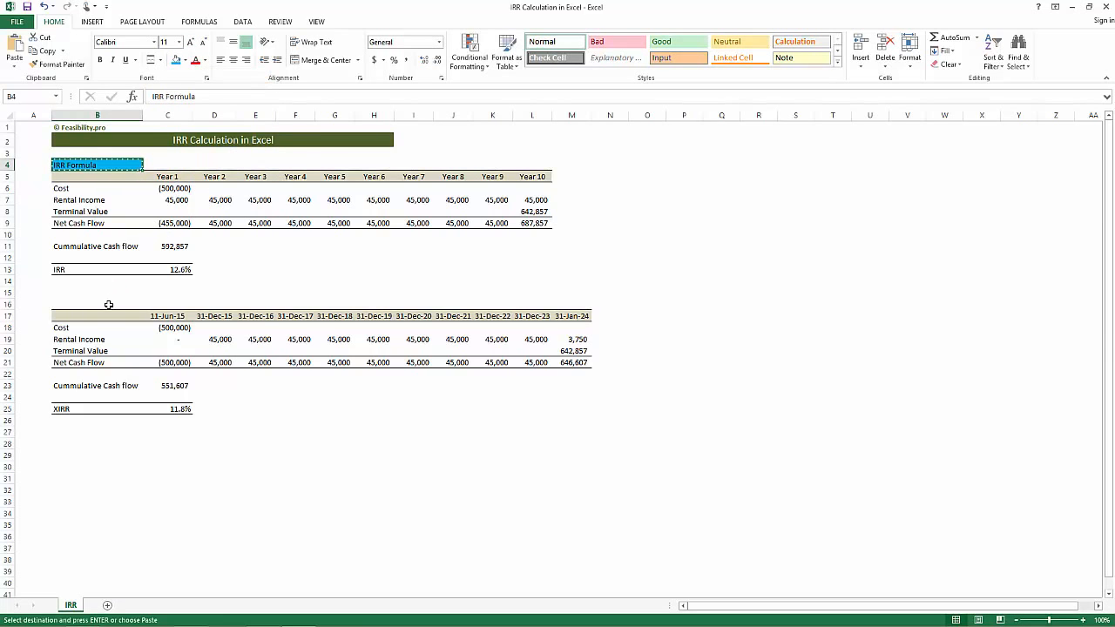
{"action": "left_click", "coordinate": [107, 304]}
{"action": "key", "text": "ctrl+v"}
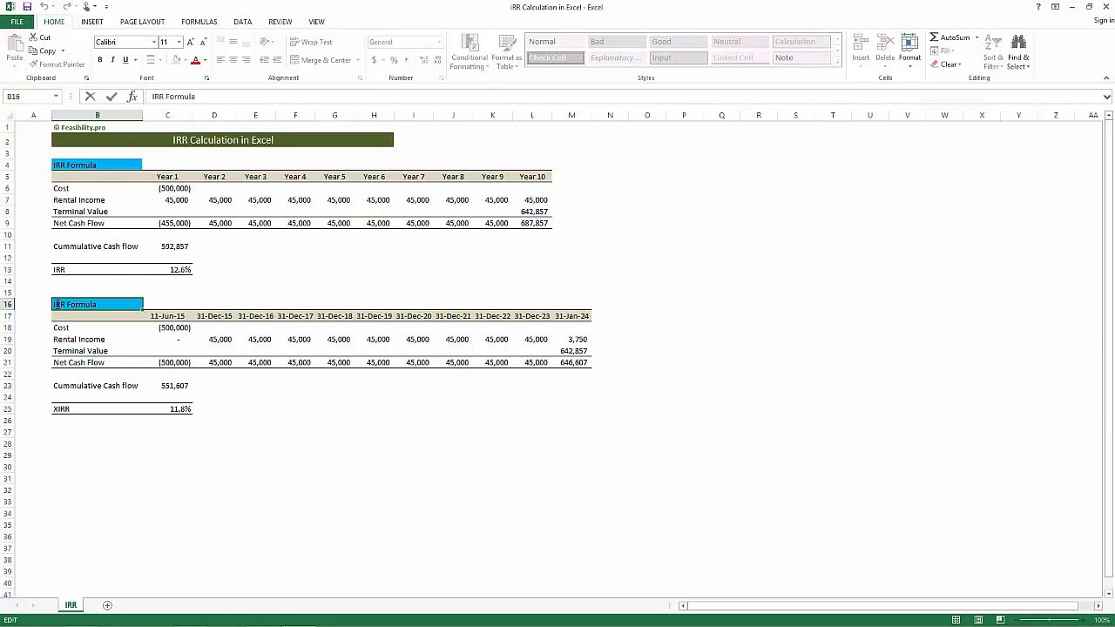
{"action": "key", "text": "Escape"}
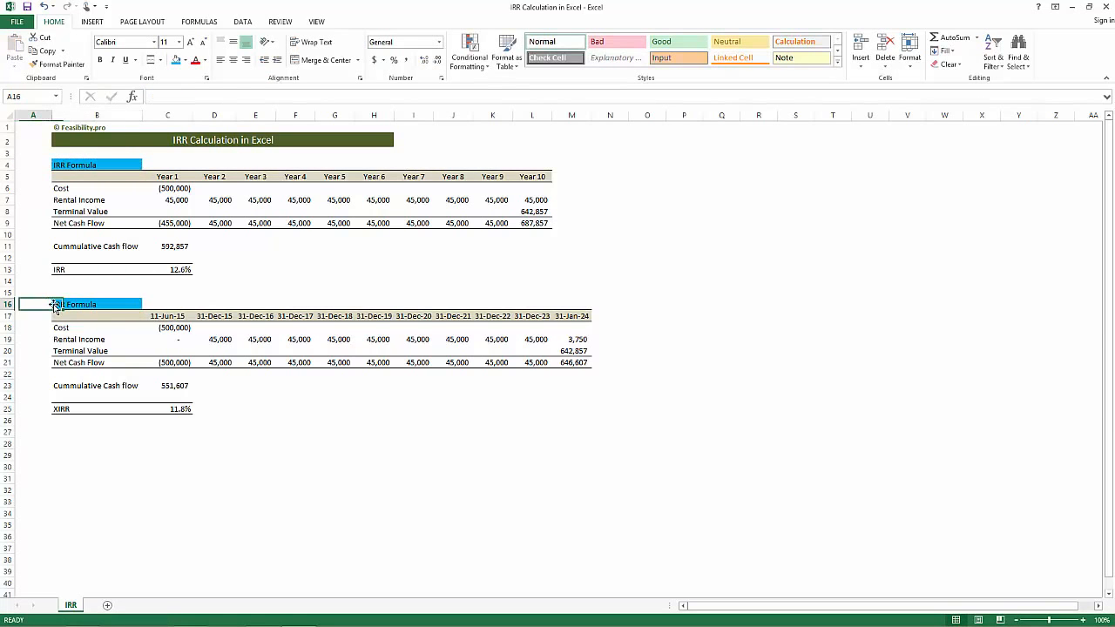
{"action": "double_click", "coordinate": [54, 304]}
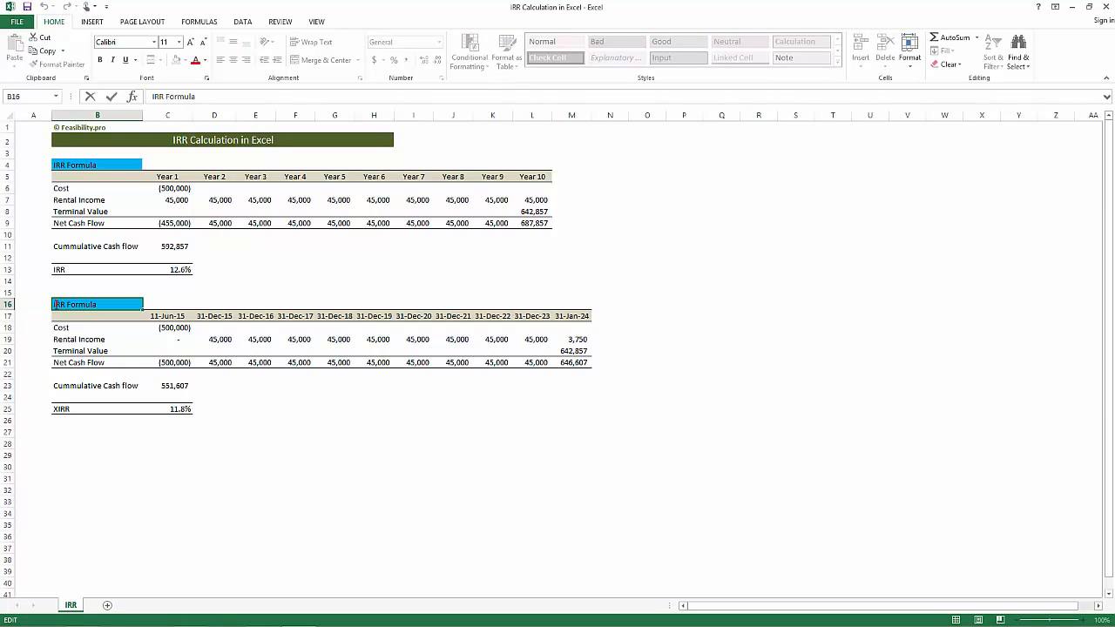
{"action": "type", "text": "X"}
{"action": "left_click", "coordinate": [139, 477]}
Copy the XIRR table in rows 16 to 25, including its label, and paste it starting at row 28
{"action": "left_click", "coordinate": [7, 304]}
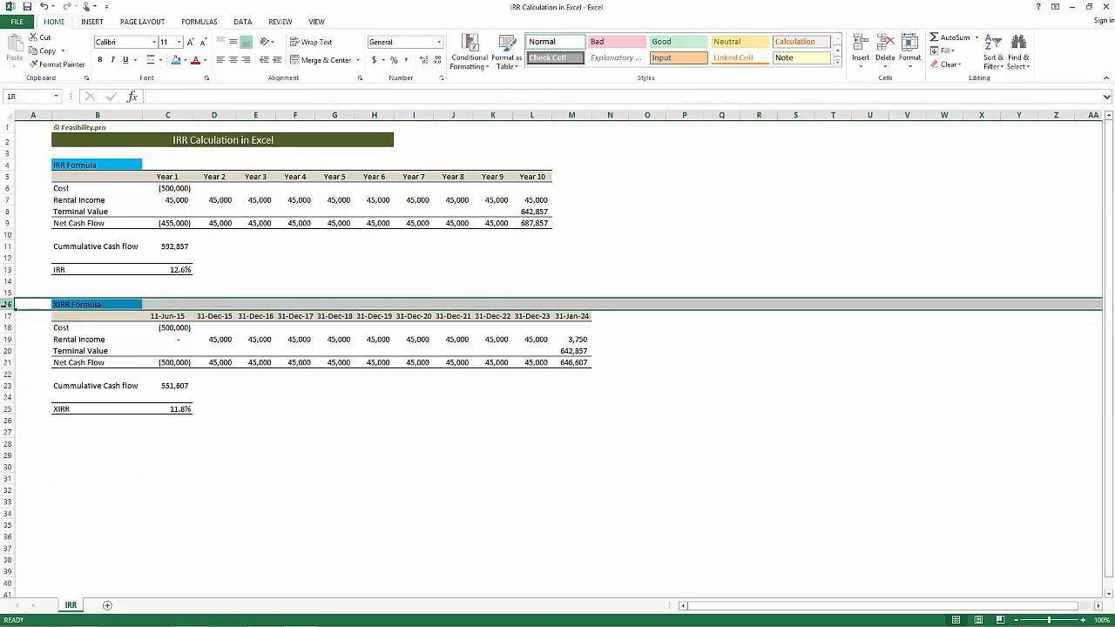
{"action": "left_click_drag", "start_coordinate": [7, 304], "coordinate": [24, 412]}
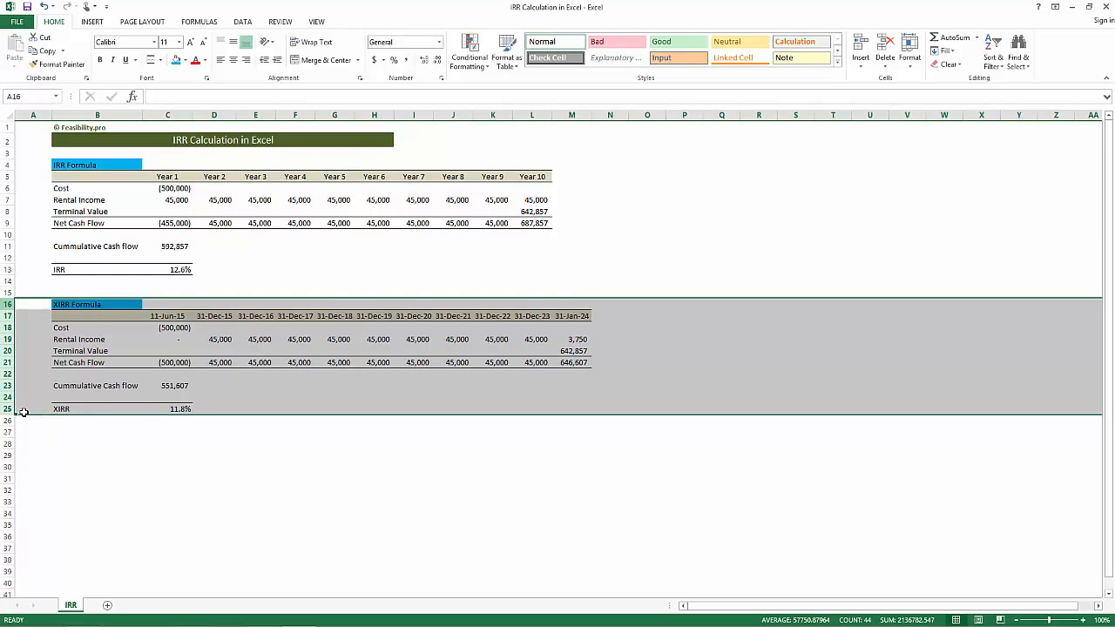
{"action": "key", "text": "ctrl+c"}
{"action": "scroll", "coordinate": [181, 386], "scroll_direction": "down", "scroll_amount": 3}
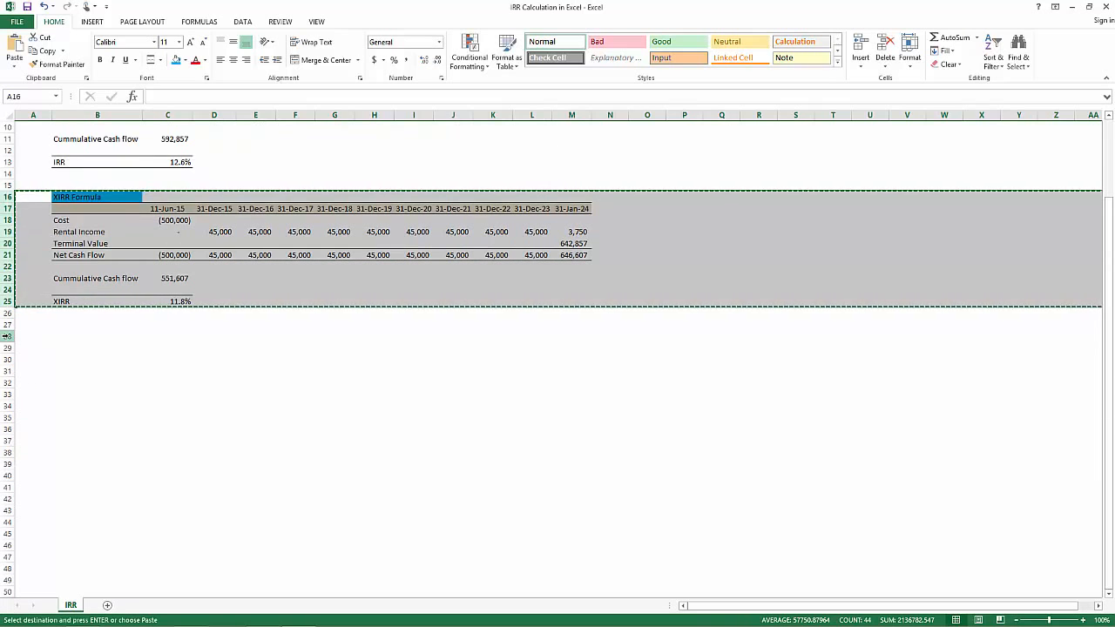
{"action": "right_click", "coordinate": [8, 335]}
{"action": "left_click", "coordinate": [59, 421]}
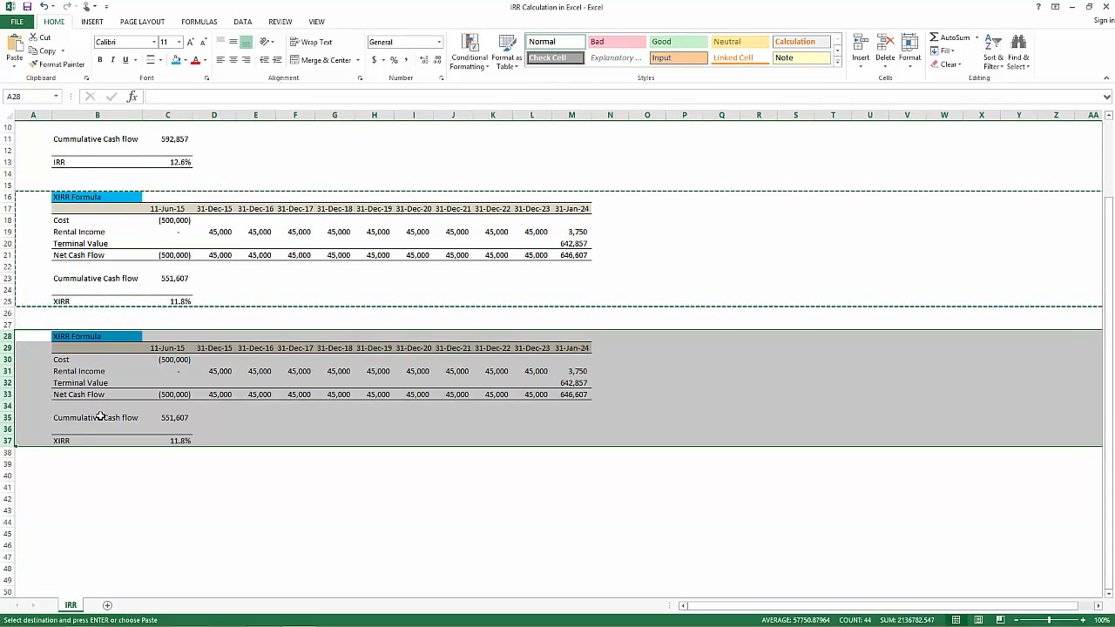
Change the label of the pasted table in B28 to "MIRR Formula"
{"action": "left_click", "coordinate": [93, 418]}
{"action": "left_click", "coordinate": [58, 337]}
{"action": "double_click", "coordinate": [58, 336]}
{"action": "left_click_drag", "start_coordinate": [58, 336], "coordinate": [48, 336]}
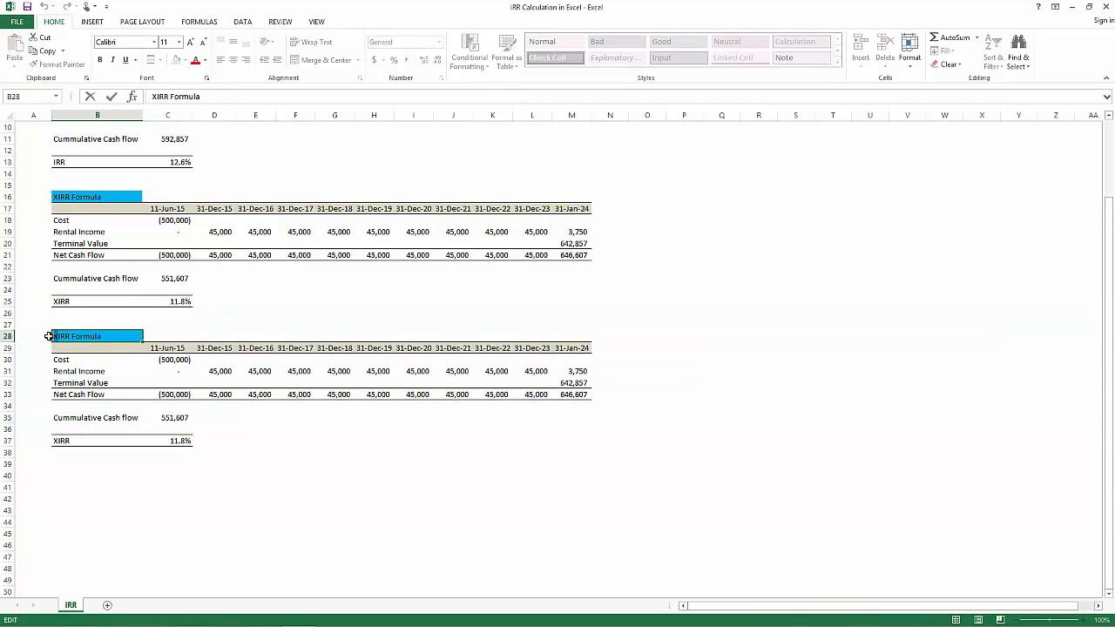
{"action": "type", "text": "M"}
{"action": "left_click", "coordinate": [334, 440]}
Switch to the browser, open the Feasibility.pro article "Why we don't use Excel's MIRR formula?" and read the explanation of the MIRR function
{"action": "left_click", "coordinate": [191, 616]}
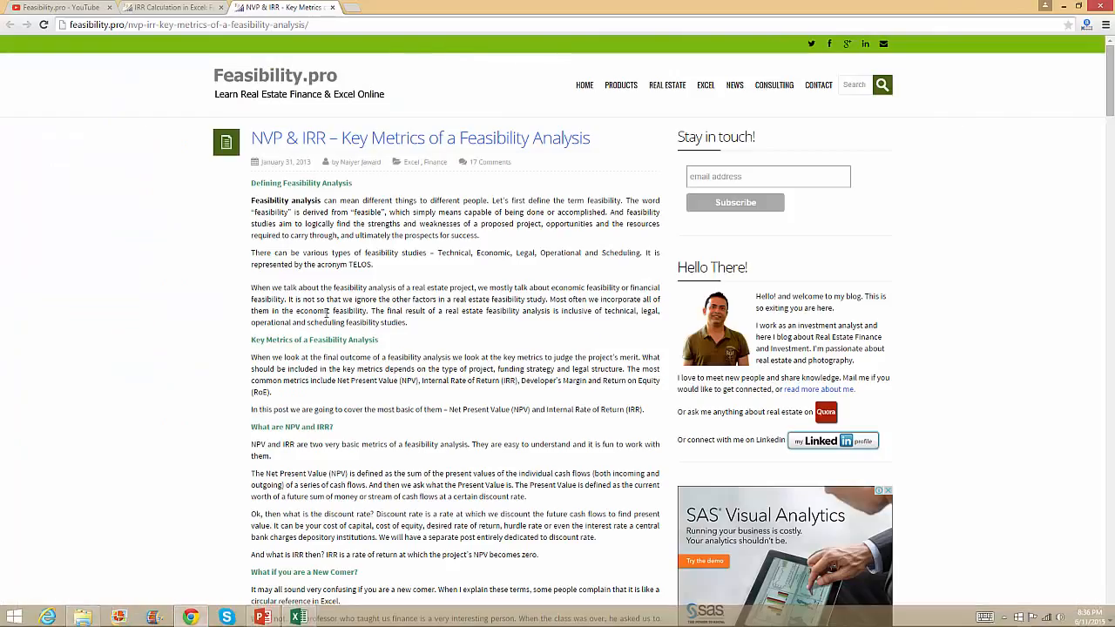
{"action": "scroll", "coordinate": [326, 311], "scroll_direction": "down", "scroll_amount": 15}
{"action": "scroll", "coordinate": [327, 311], "scroll_direction": "down", "scroll_amount": 4}
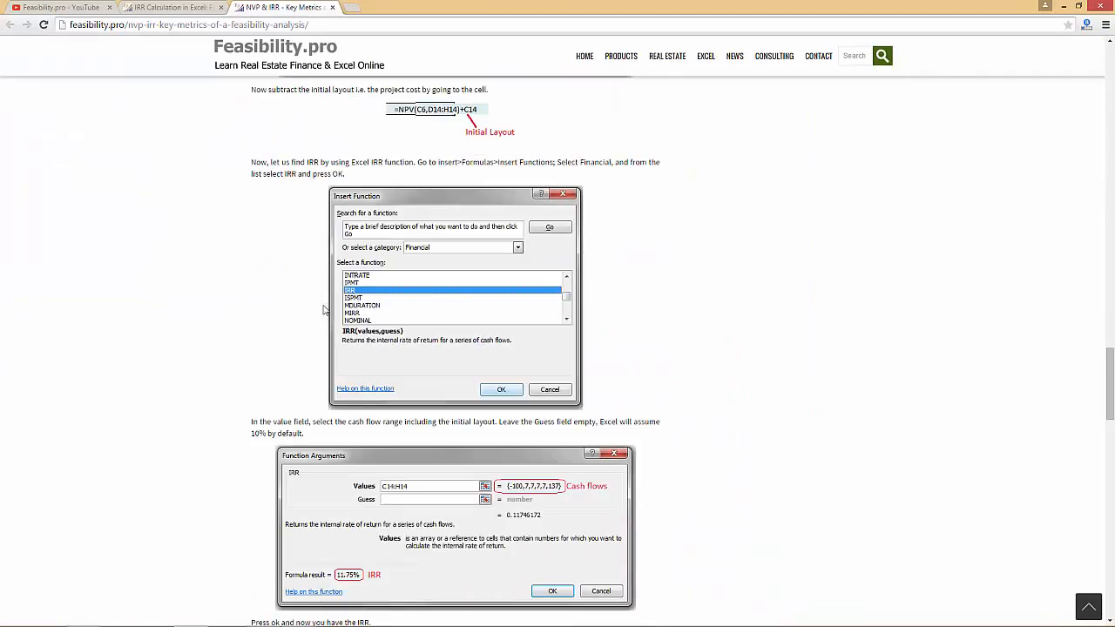
{"action": "scroll", "coordinate": [320, 305], "scroll_direction": "up", "scroll_amount": 15}
{"action": "scroll", "coordinate": [318, 305], "scroll_direction": "up", "scroll_amount": 20}
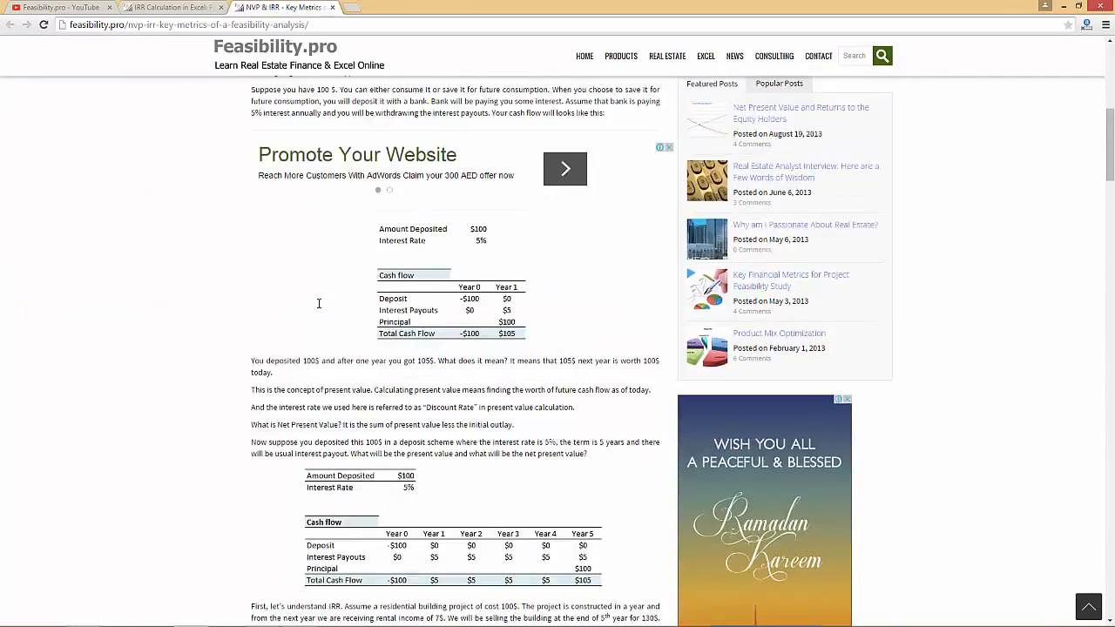
{"action": "left_click", "coordinate": [586, 85]}
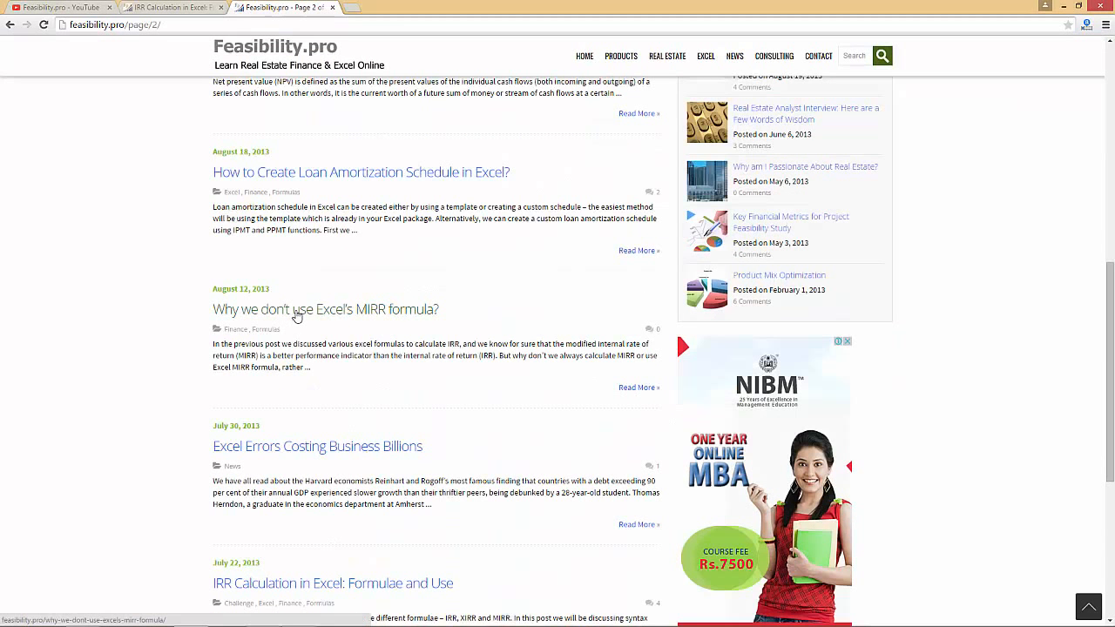
{"action": "left_click", "coordinate": [296, 315]}
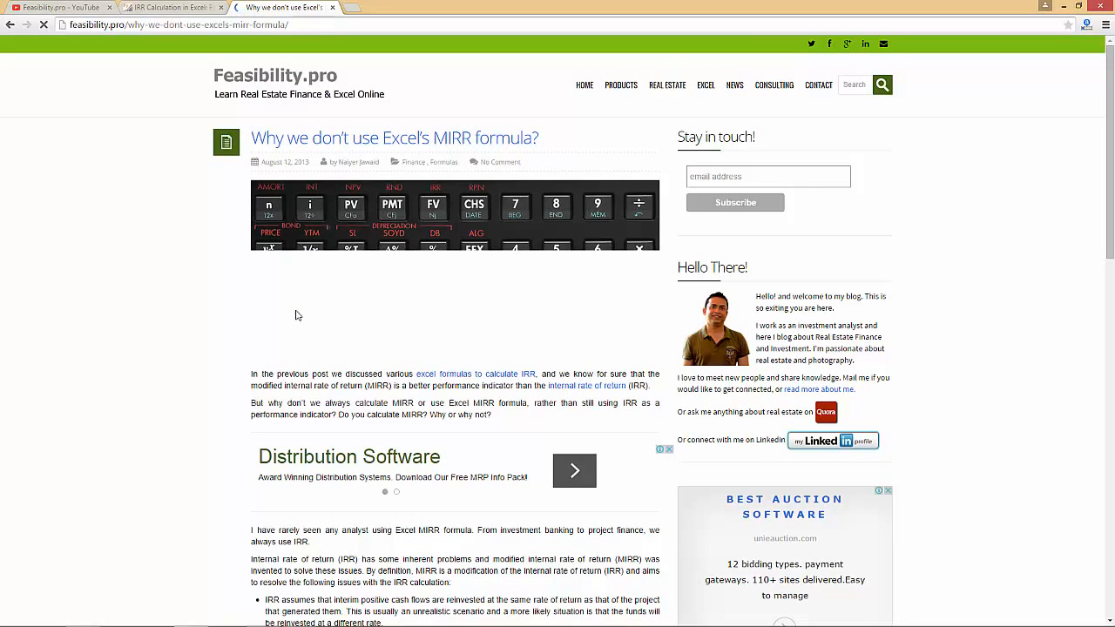
{"action": "scroll", "coordinate": [250, 342], "scroll_direction": "down", "scroll_amount": 3}
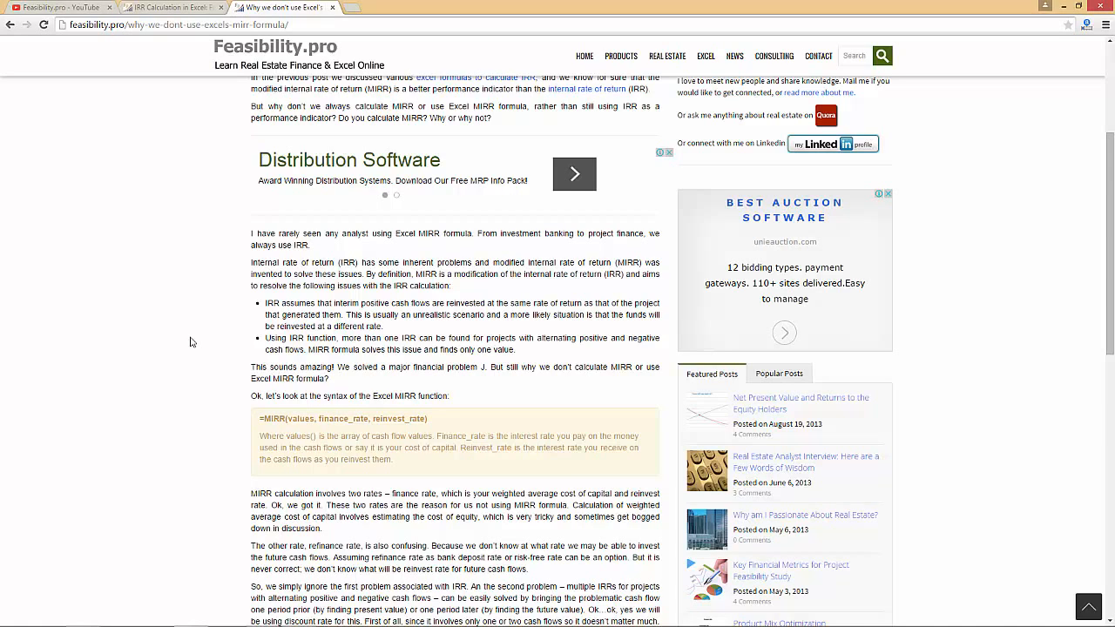
Switch back to Excel and delete the dated table in rows 29 to 38 beneath the "MIRR Formula" label
{"action": "left_click", "coordinate": [298, 616]}
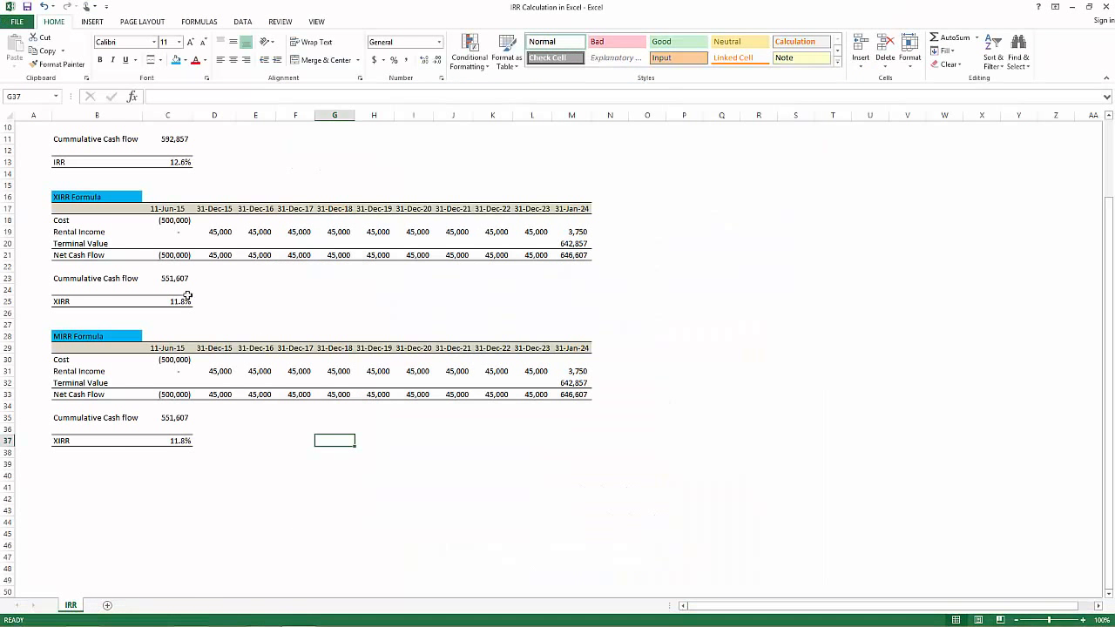
{"action": "scroll", "coordinate": [209, 237], "scroll_direction": "up", "scroll_amount": 3}
{"action": "left_click_drag", "start_coordinate": [167, 179], "coordinate": [492, 179]}
{"action": "left_click", "coordinate": [251, 272]}
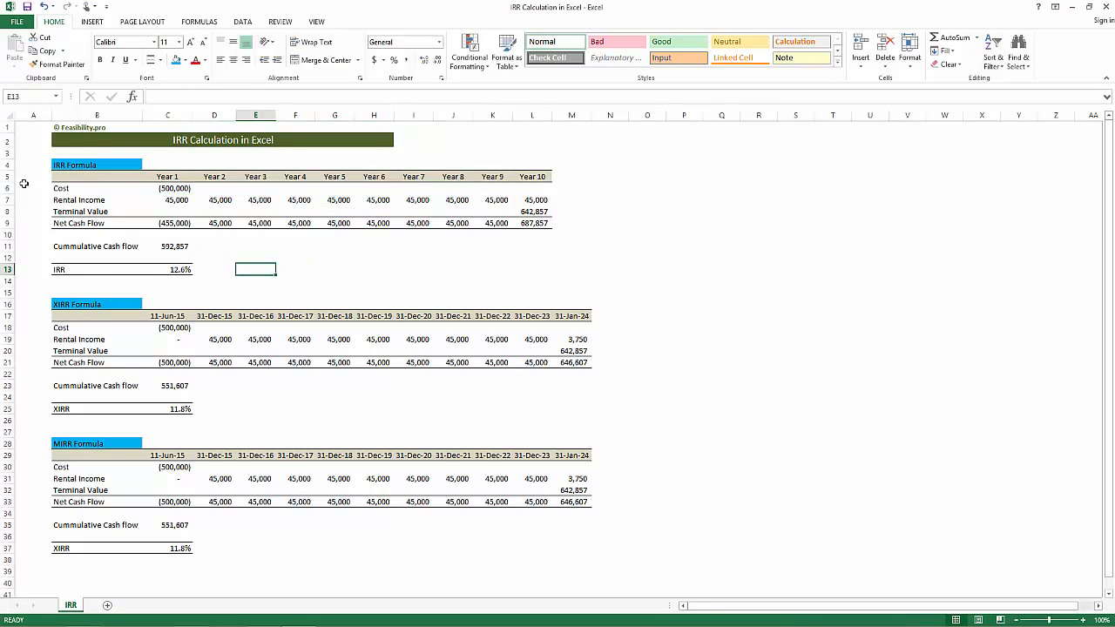
{"action": "left_click_drag", "start_coordinate": [9, 451], "coordinate": [20, 522]}
{"action": "key", "text": "ctrl+z"}
{"action": "scroll", "coordinate": [33, 489], "scroll_direction": "down", "scroll_amount": 2}
{"action": "left_click_drag", "start_coordinate": [5, 383], "coordinate": [5, 488]}
{"action": "right_click", "coordinate": [225, 450]}
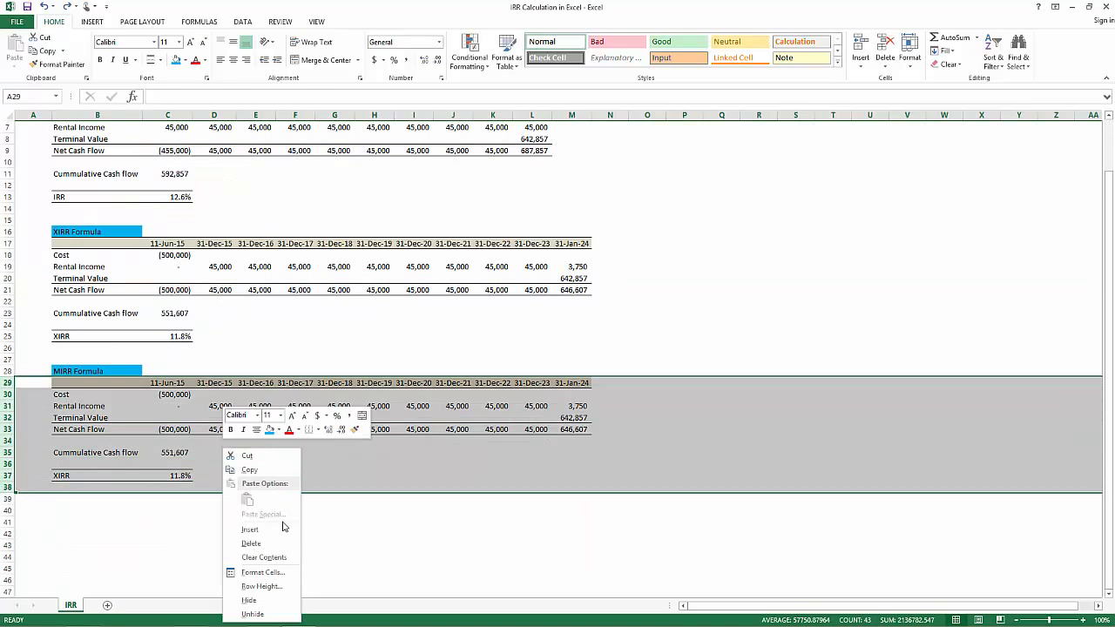
{"action": "left_click", "coordinate": [251, 544]}
{"action": "left_click", "coordinate": [294, 512]}
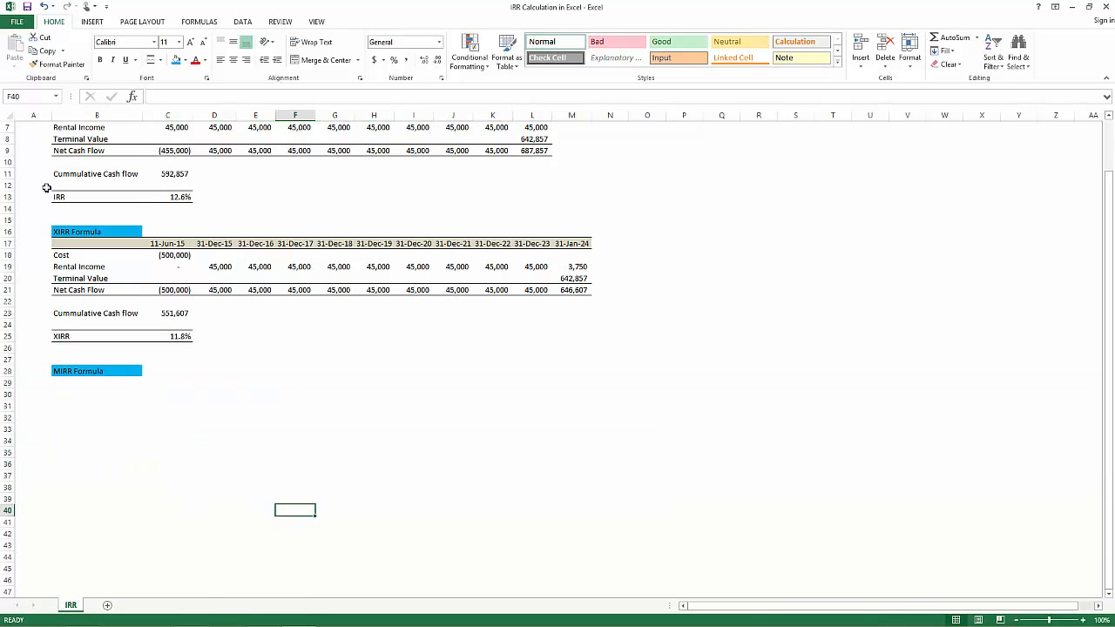
Copy the yearly IRR table in rows 5 to 13 and paste it at row 29 beneath the "MIRR Formula" label
{"action": "scroll", "coordinate": [47, 188], "scroll_direction": "up", "scroll_amount": 3}
{"action": "left_click_drag", "start_coordinate": [5, 180], "coordinate": [7, 228]}
{"action": "key", "text": "ctrl+z"}
{"action": "scroll", "coordinate": [19, 183], "scroll_direction": "up", "scroll_amount": 6}
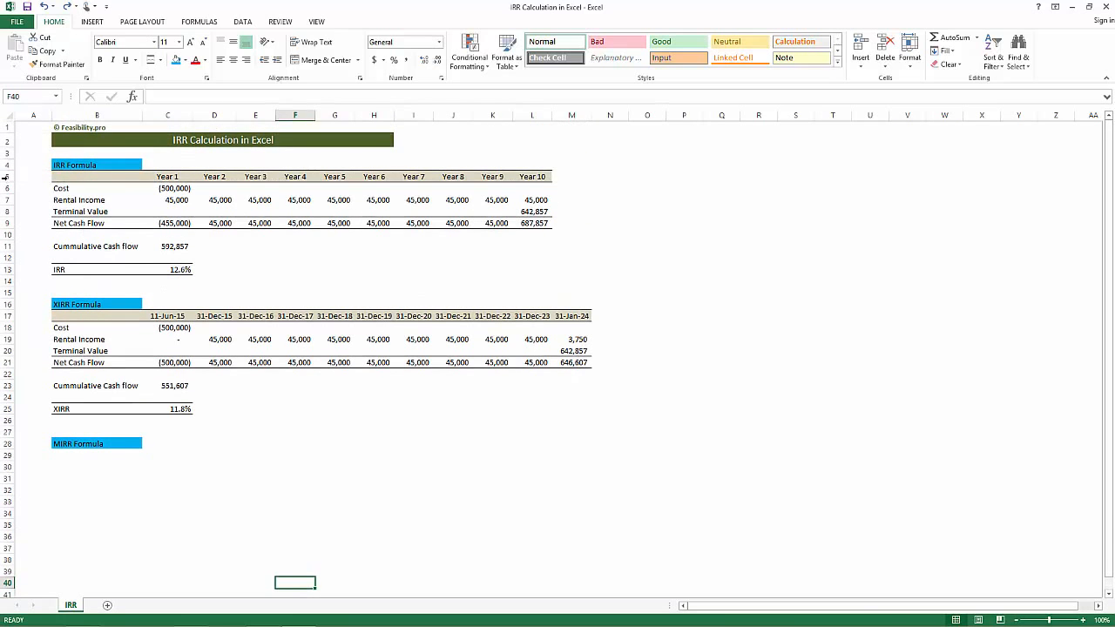
{"action": "left_click_drag", "start_coordinate": [9, 177], "coordinate": [11, 274]}
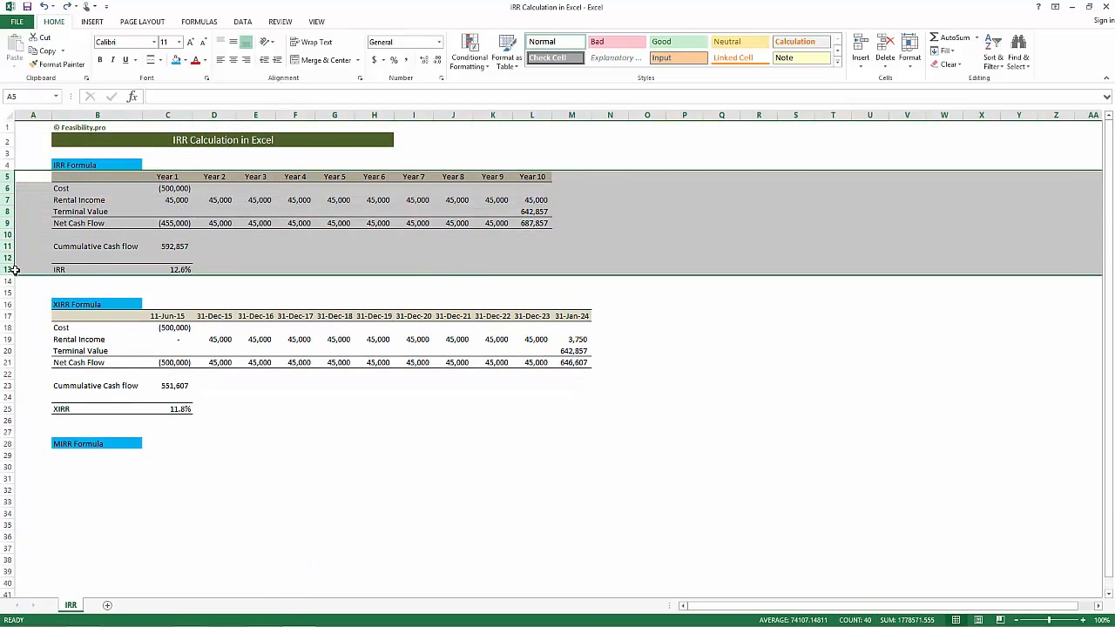
{"action": "key", "text": "ctrl+c"}
{"action": "scroll", "coordinate": [117, 320], "scroll_direction": "down", "scroll_amount": 5}
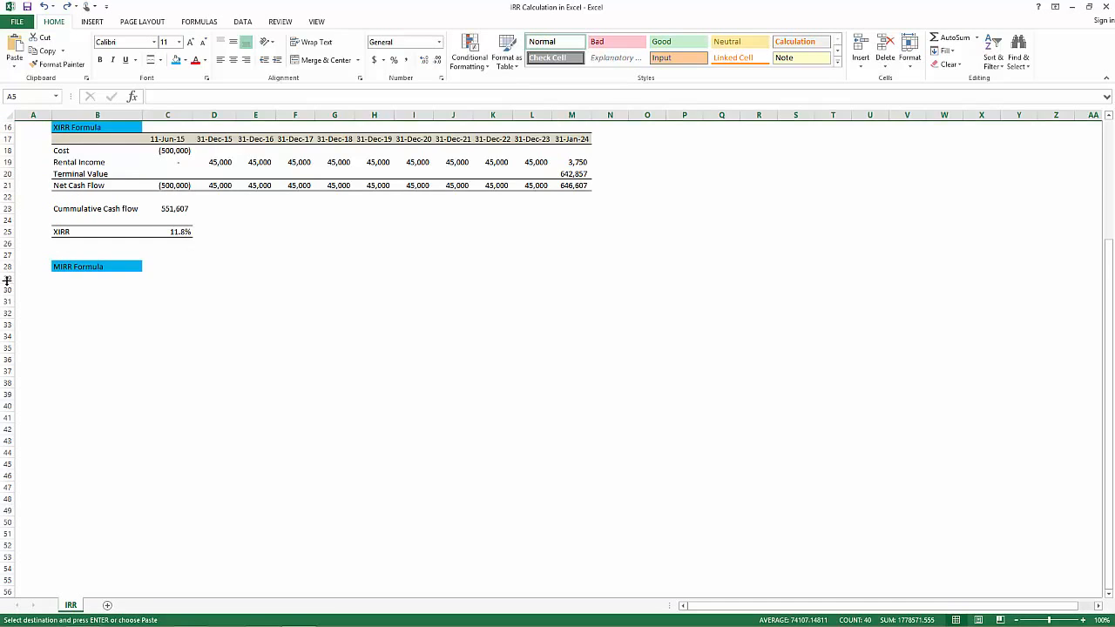
{"action": "right_click", "coordinate": [8, 278]}
{"action": "left_click", "coordinate": [32, 333]}
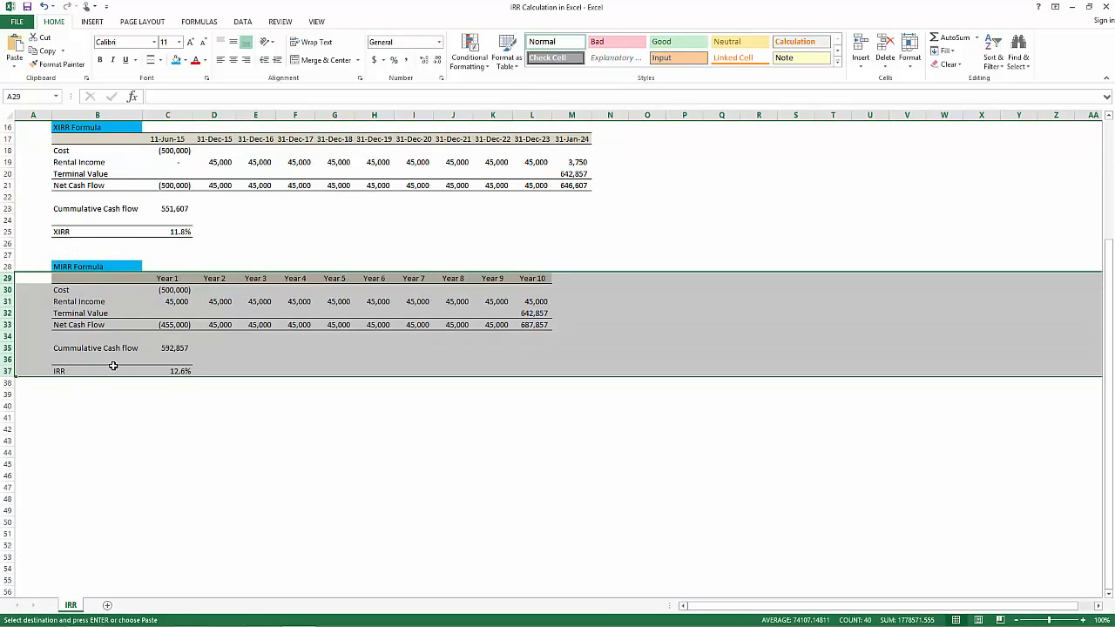
Change the result label in B37 of the third table to "MIRR"
{"action": "left_click", "coordinate": [113, 371]}
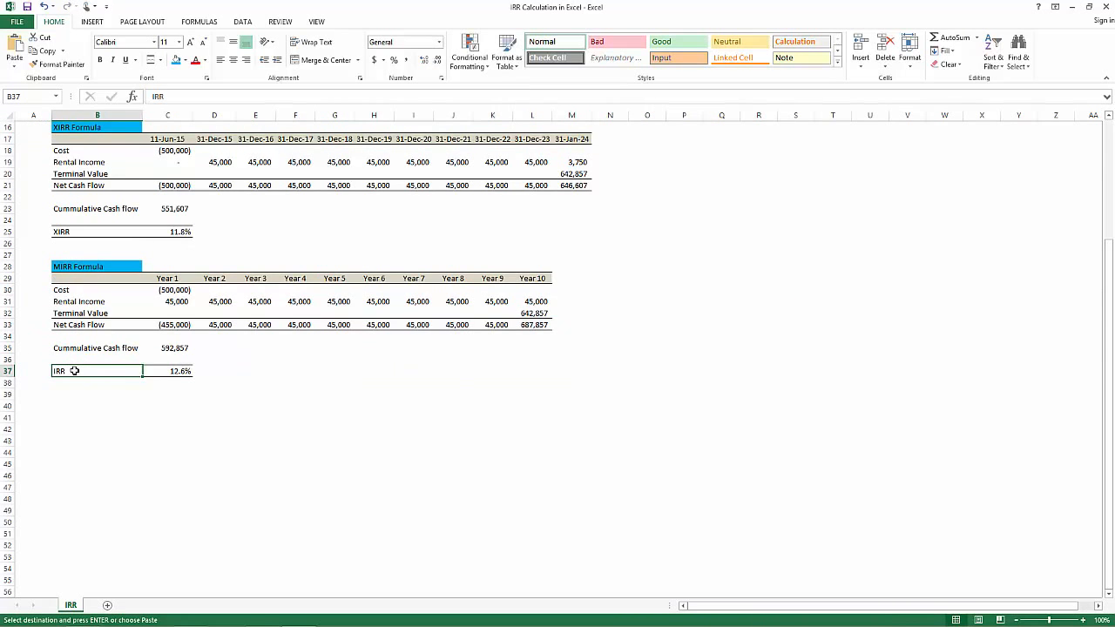
{"action": "type", "text": "MIRR"}
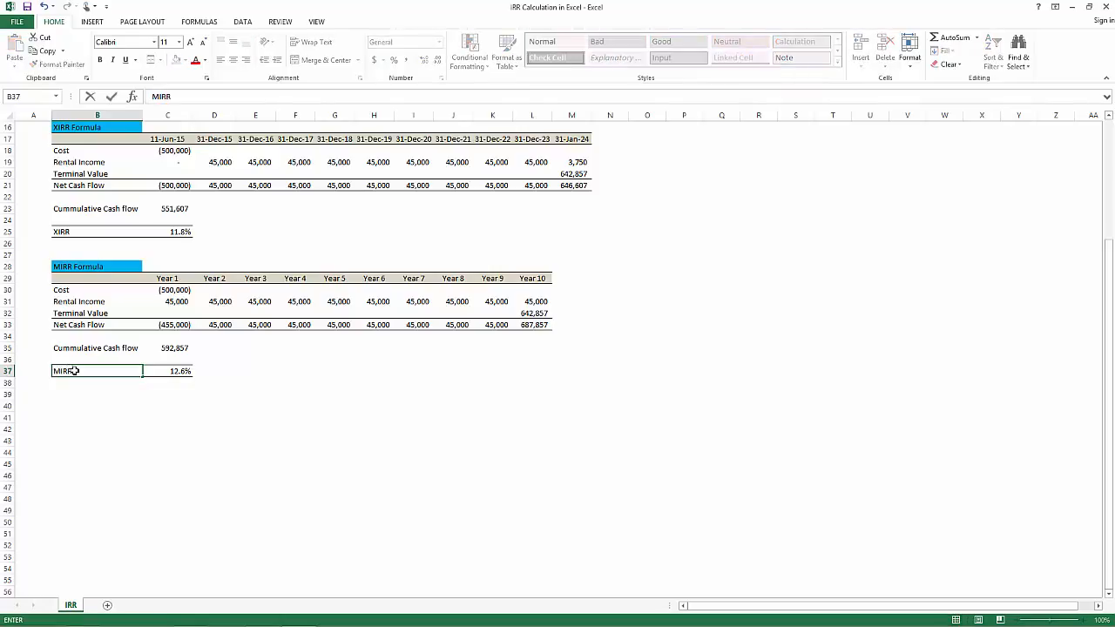
{"action": "key", "text": "Return"}
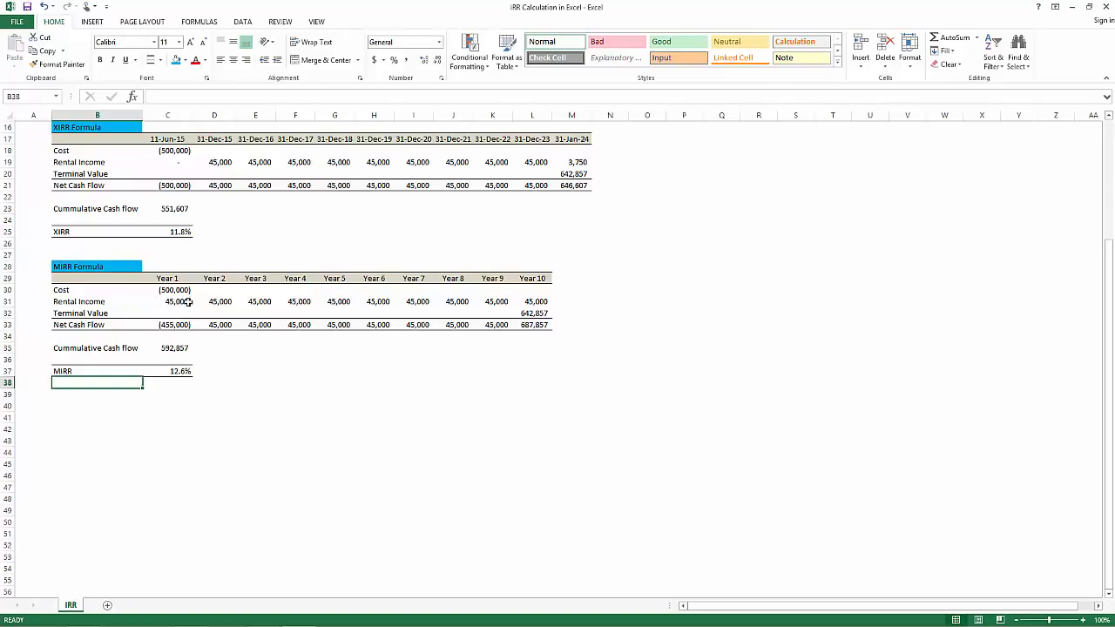
{"action": "left_click", "coordinate": [335, 301]}
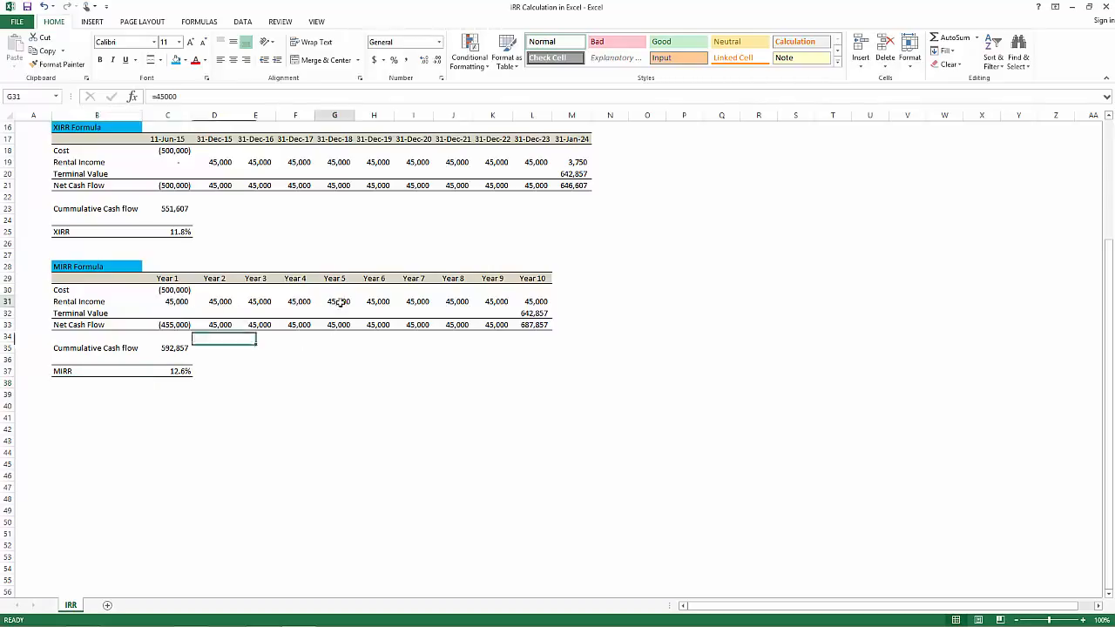
{"action": "left_click", "coordinate": [383, 302]}
{"action": "left_click", "coordinate": [412, 301]}
{"action": "left_click", "coordinate": [383, 301]}
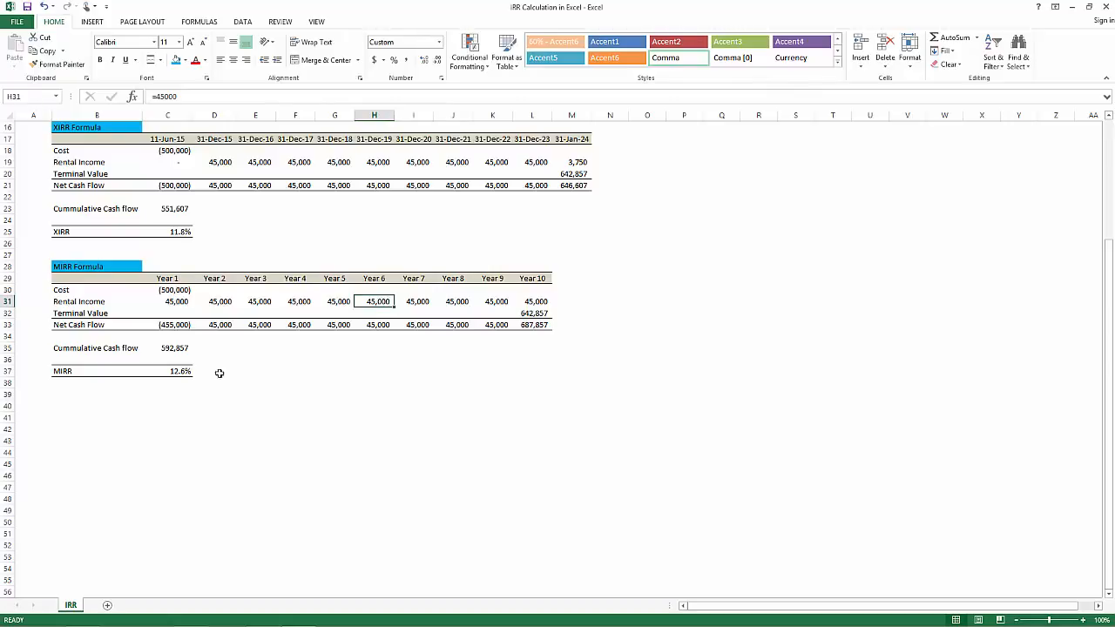
Enter =MIRR(C33:L33,5%,6%) in C37, using the net cash flows with a 5% finance rate and a 6% reinvestment rate
{"action": "left_click", "coordinate": [176, 372]}
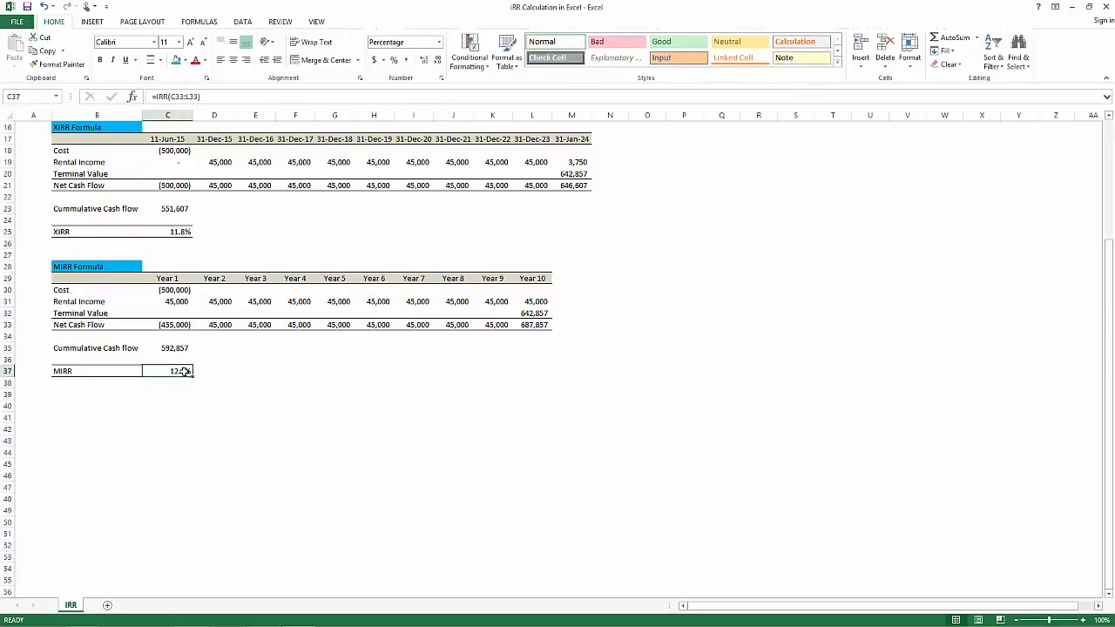
{"action": "type", "text": "=mirr"}
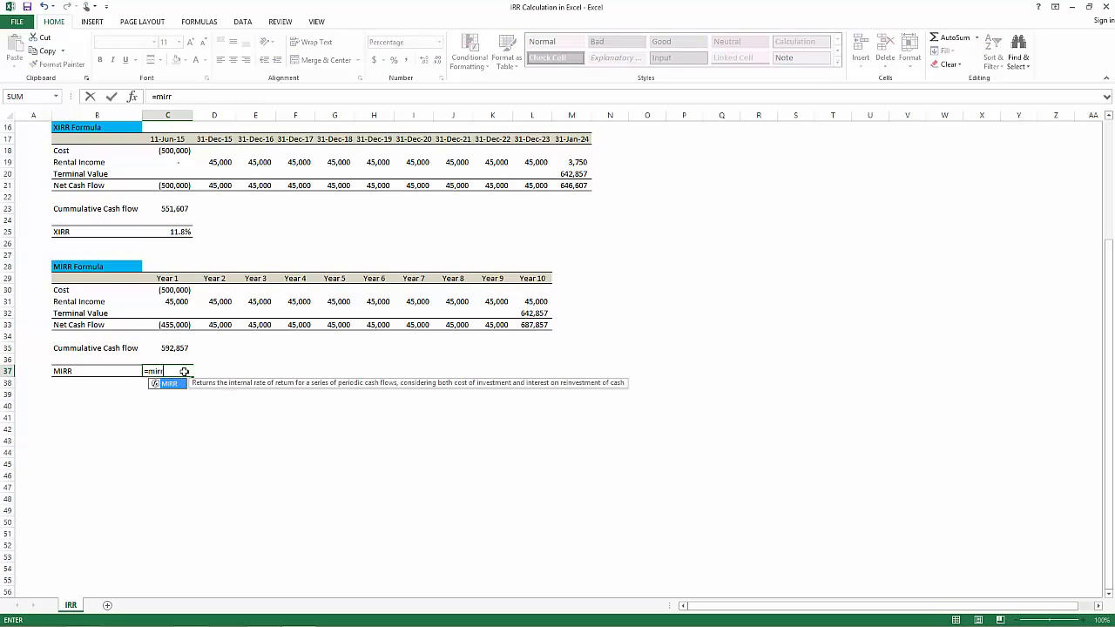
{"action": "double_click", "coordinate": [155, 384]}
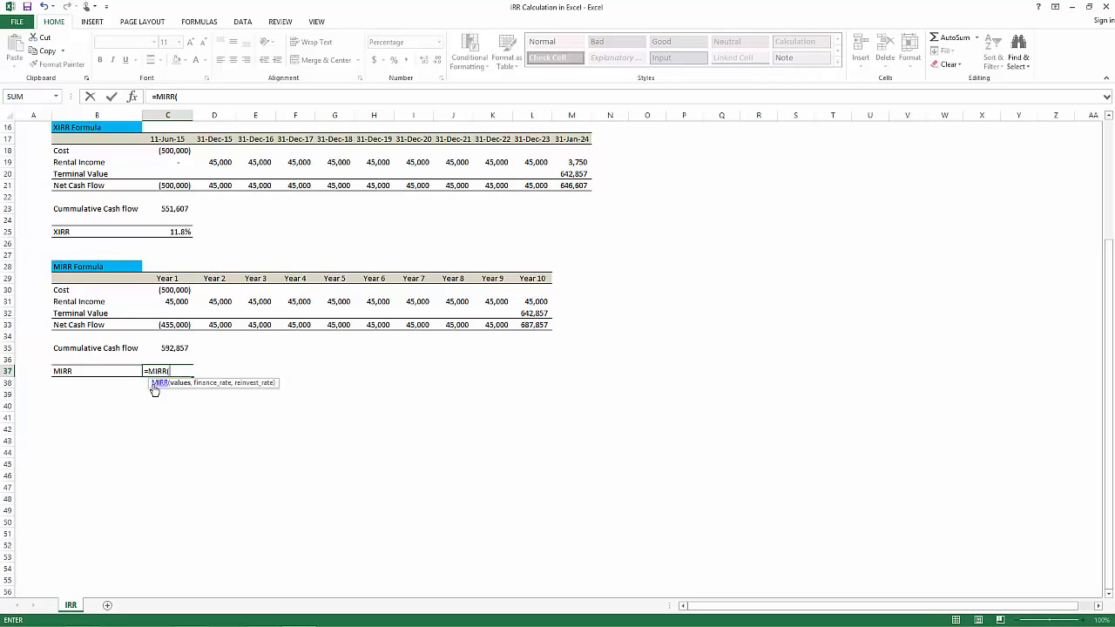
{"action": "left_click_drag", "start_coordinate": [177, 325], "coordinate": [541, 328]}
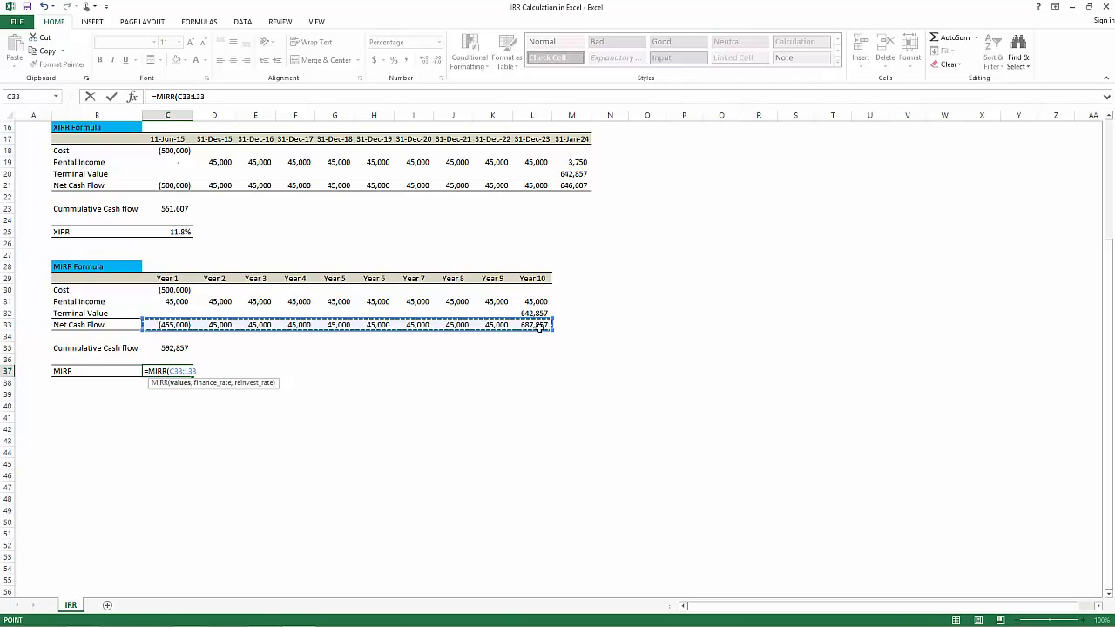
{"action": "type", "text": ","}
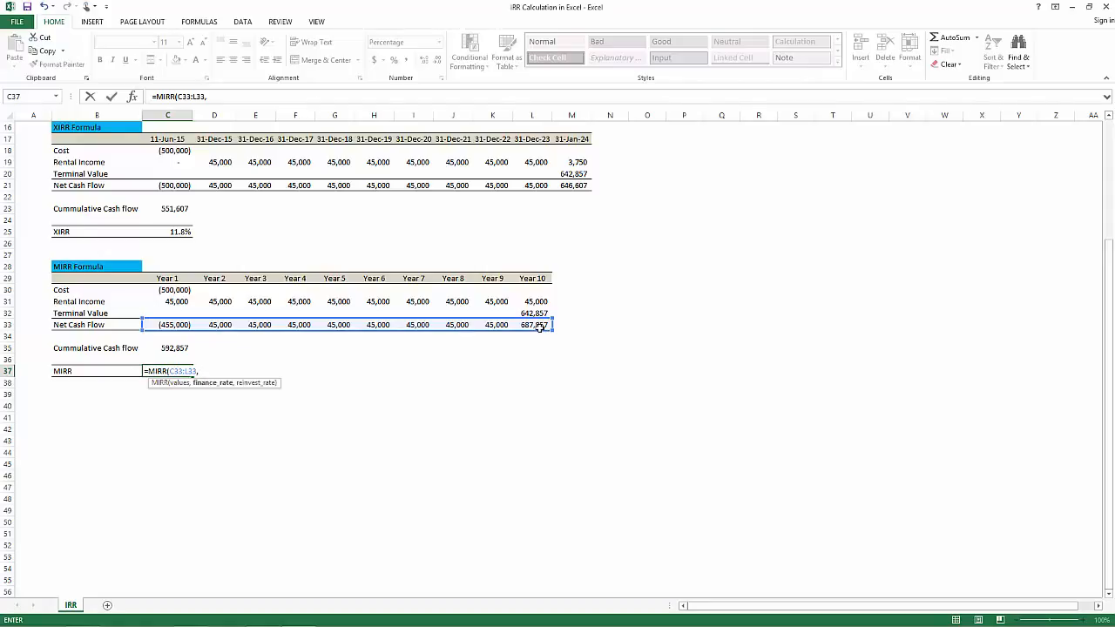
{"action": "type", "text": "5%,6"}
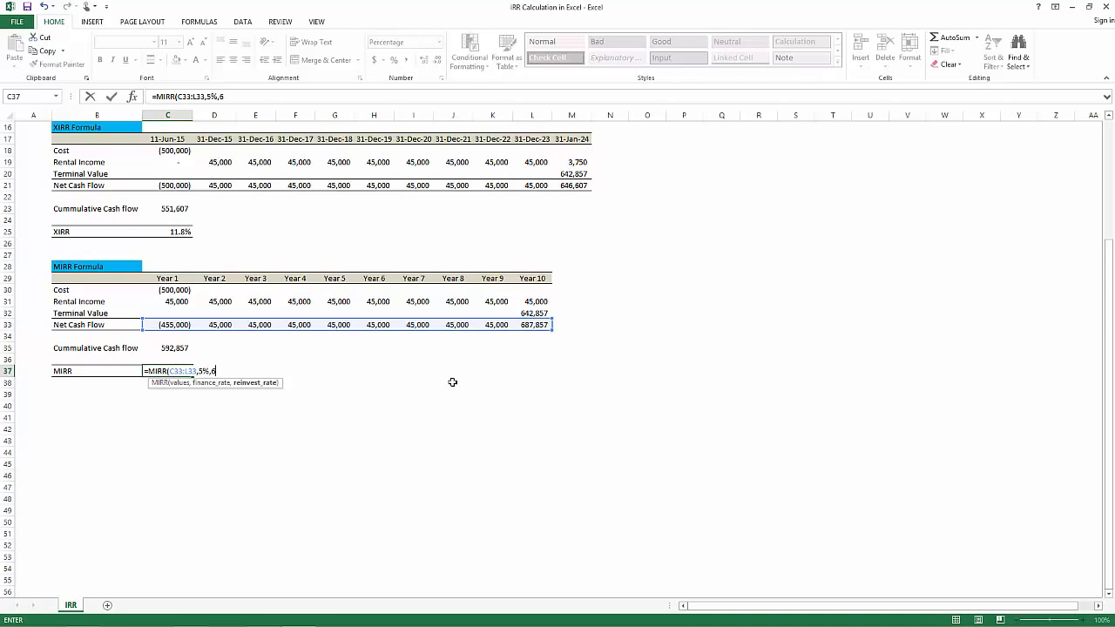
{"action": "type", "text": "%)"}
{"action": "key", "text": "Return"}
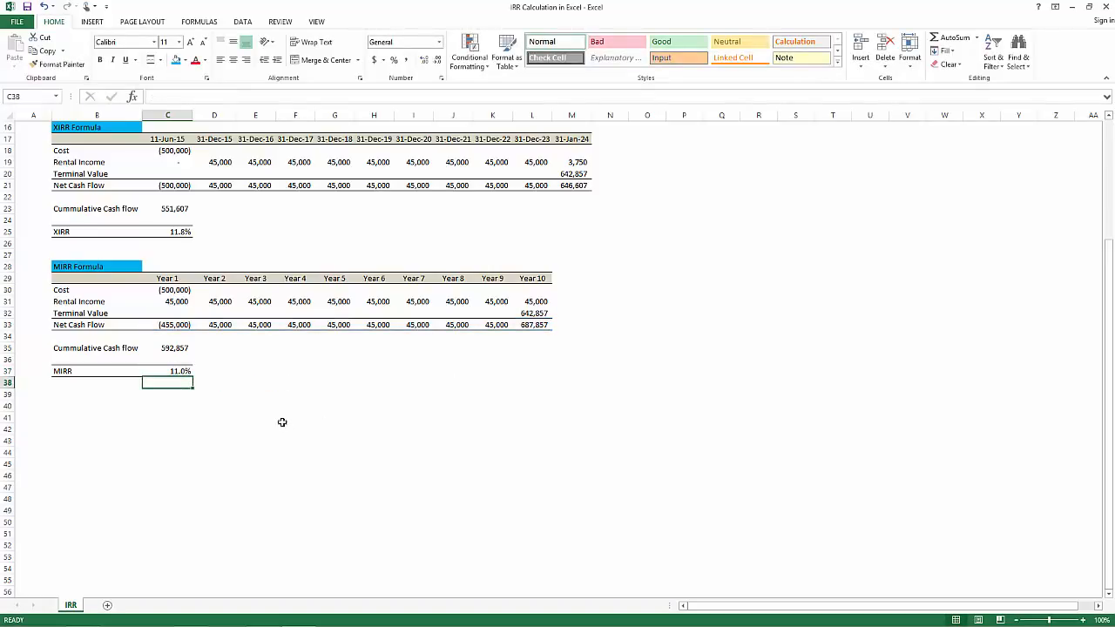
Review the MIRR formula in C37, the Year 1 figures in C29:C33, the XIRR in C25 and the dates in C17:M17
{"action": "left_click", "coordinate": [183, 369]}
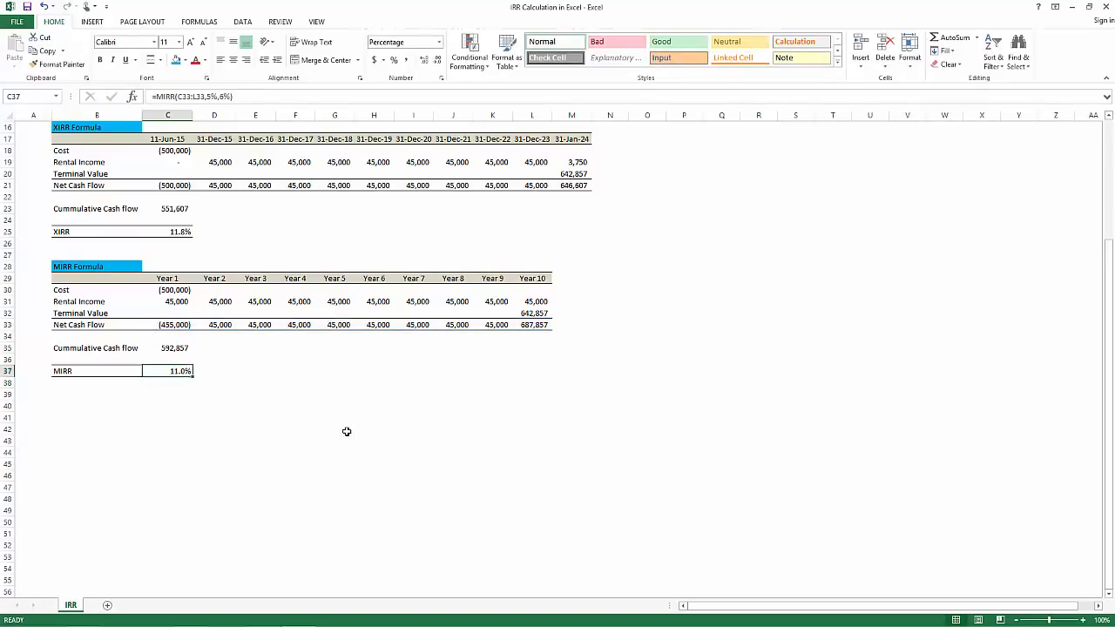
{"action": "scroll", "coordinate": [347, 432], "scroll_direction": "up", "scroll_amount": 5}
{"action": "scroll", "coordinate": [346, 431], "scroll_direction": "down", "scroll_amount": 5}
{"action": "left_click", "coordinate": [162, 277]}
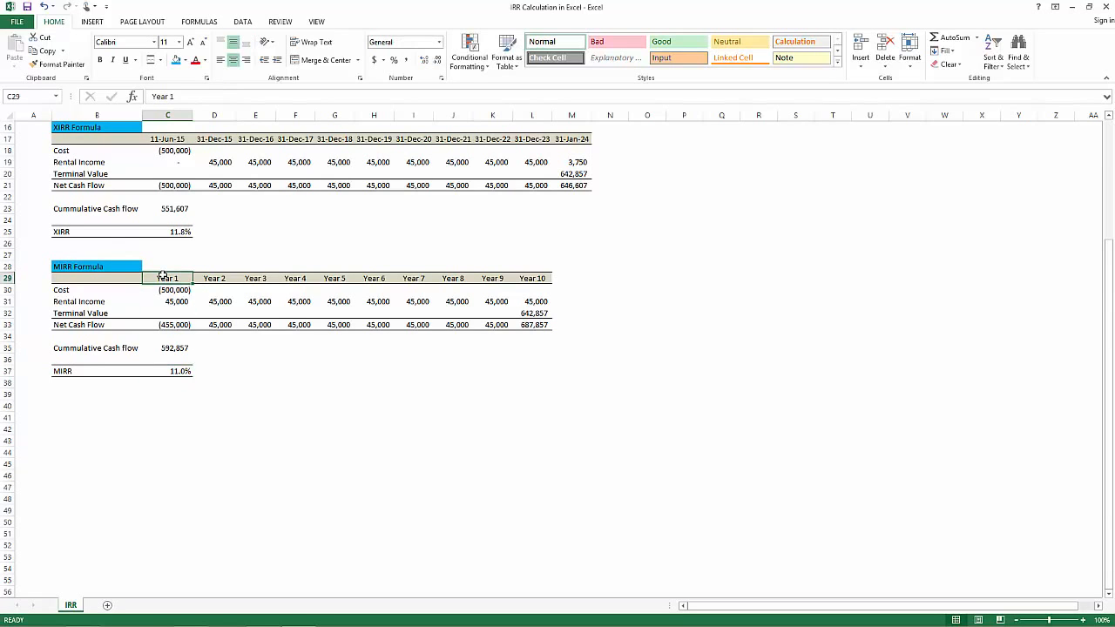
{"action": "scroll", "coordinate": [212, 266], "scroll_direction": "up", "scroll_amount": 2}
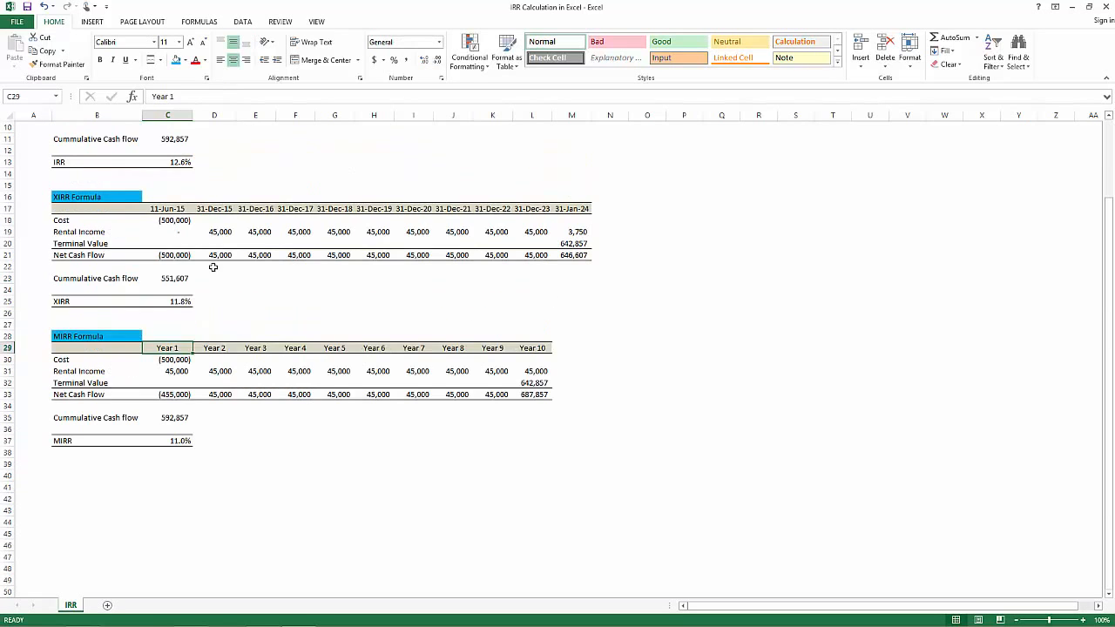
{"action": "left_click", "coordinate": [179, 206]}
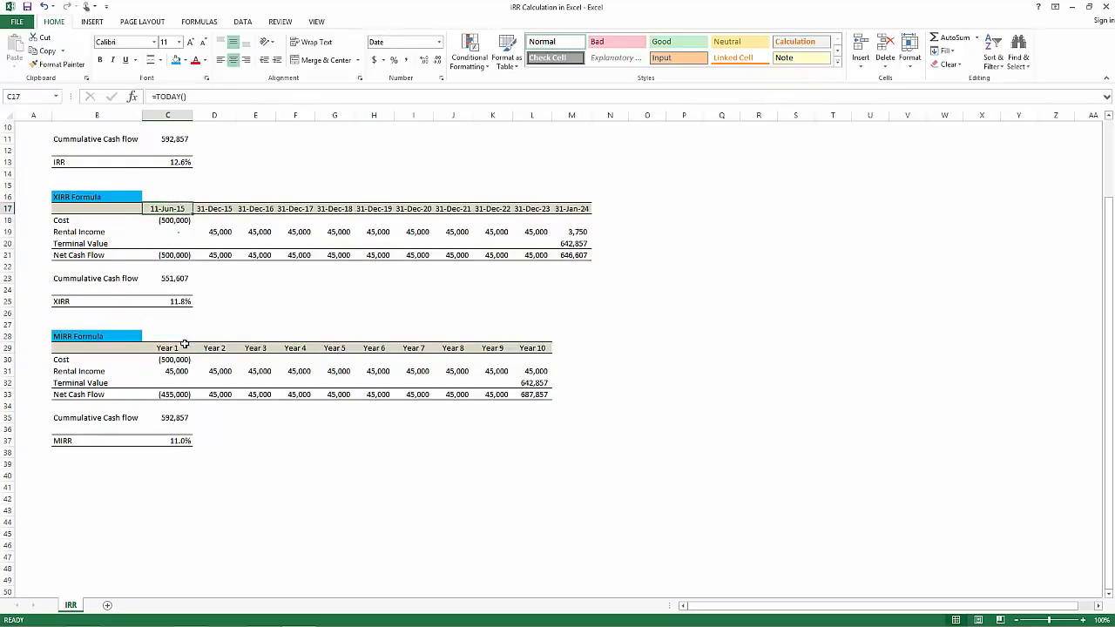
{"action": "left_click_drag", "start_coordinate": [182, 344], "coordinate": [190, 395]}
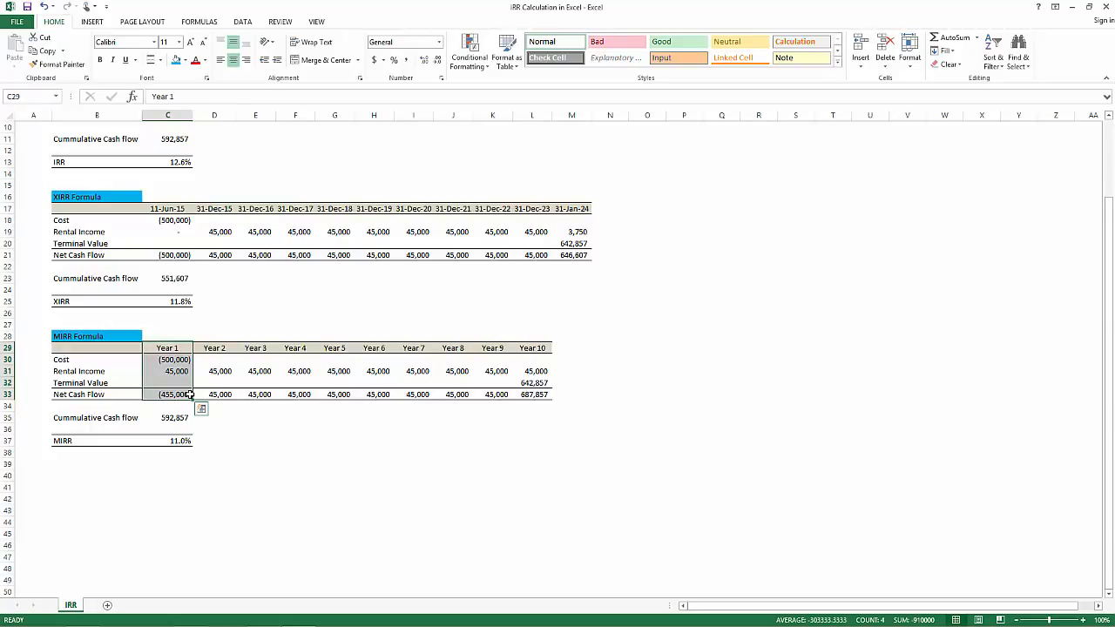
{"action": "left_click", "coordinate": [223, 425]}
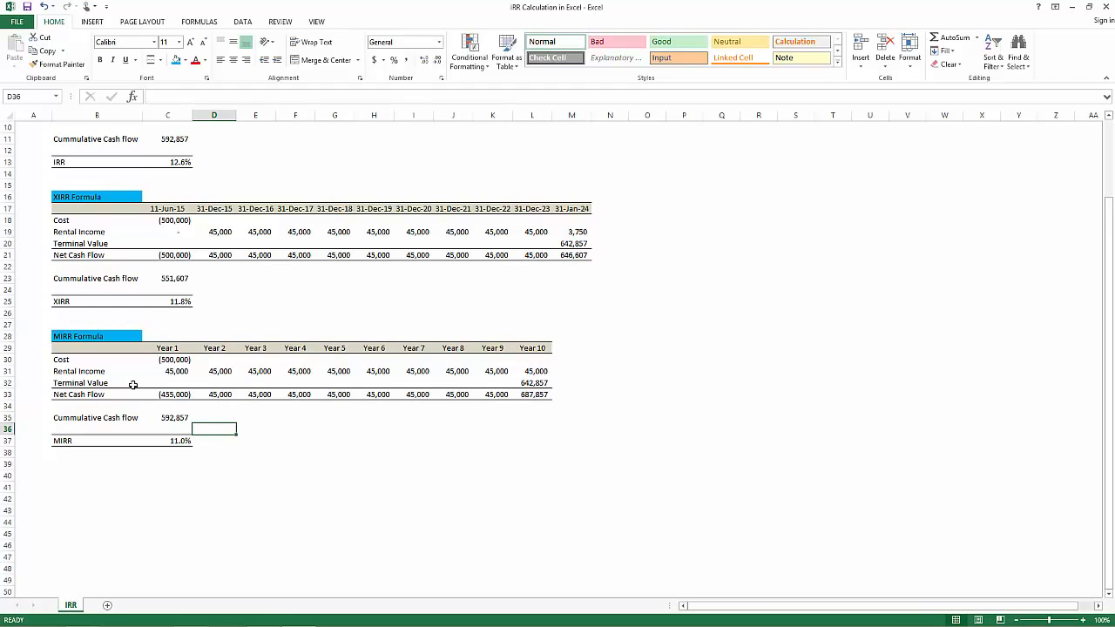
{"action": "left_click", "coordinate": [179, 301]}
{"action": "left_click_drag", "start_coordinate": [167, 209], "coordinate": [582, 211]}
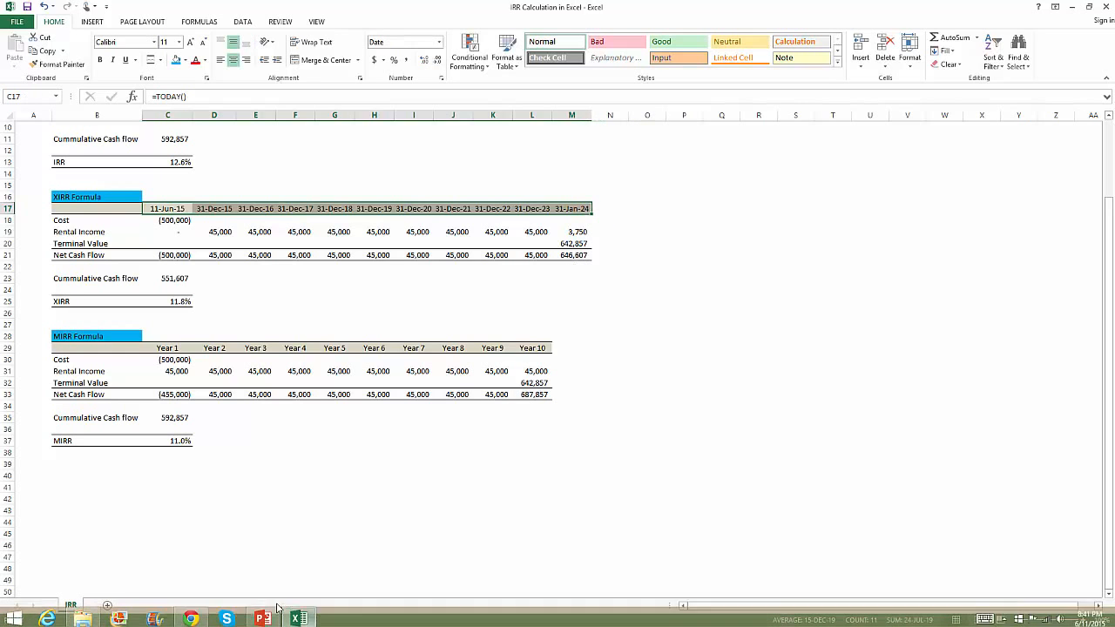
{"action": "left_click", "coordinate": [294, 487]}
{"action": "scroll", "coordinate": [307, 454], "scroll_direction": "up", "scroll_amount": 4}
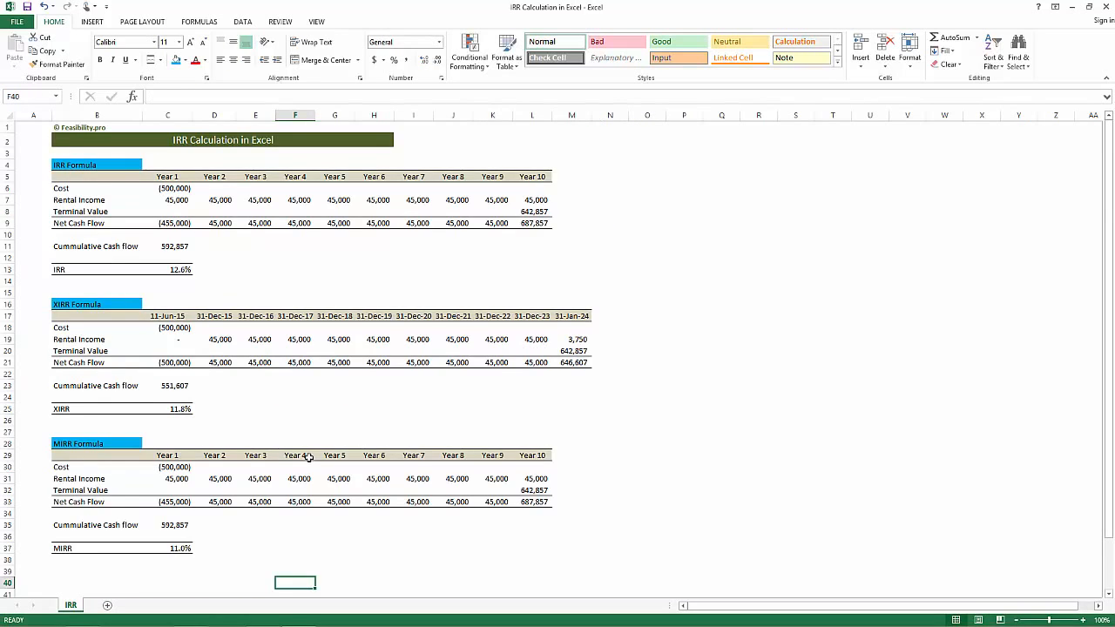